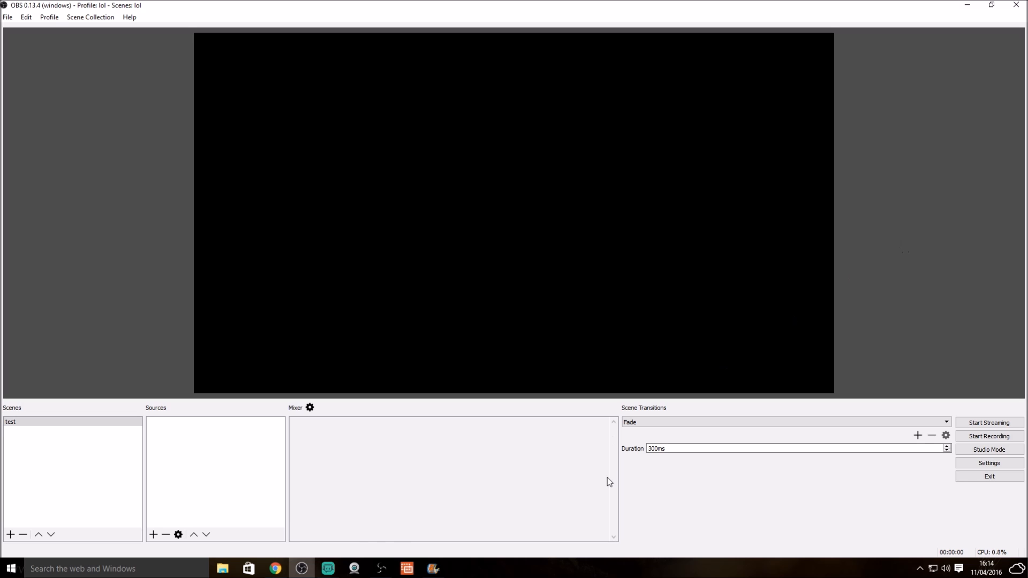
{"action": "left_click", "coordinate": [328, 568]}
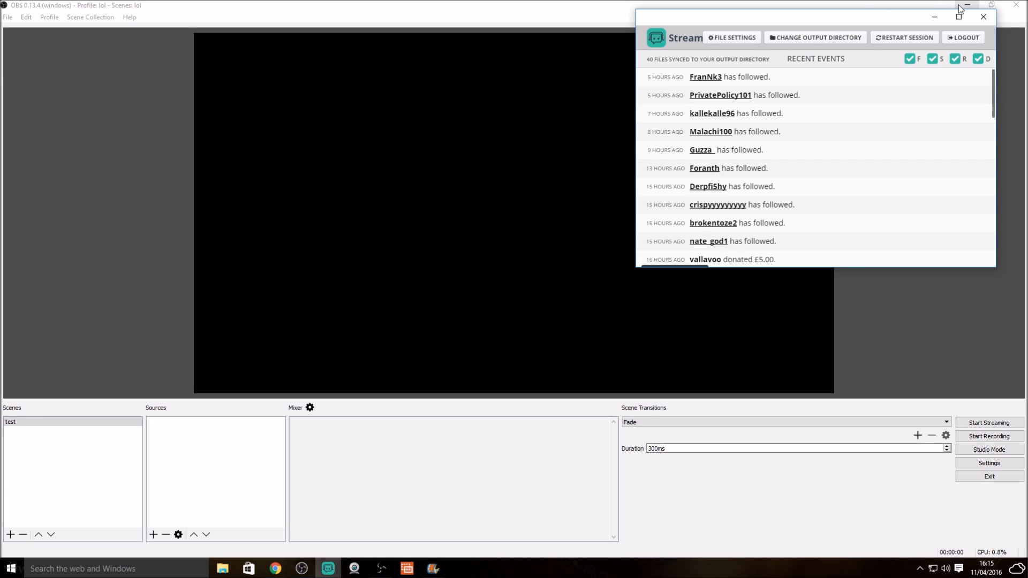
{"action": "left_click", "coordinate": [937, 19]}
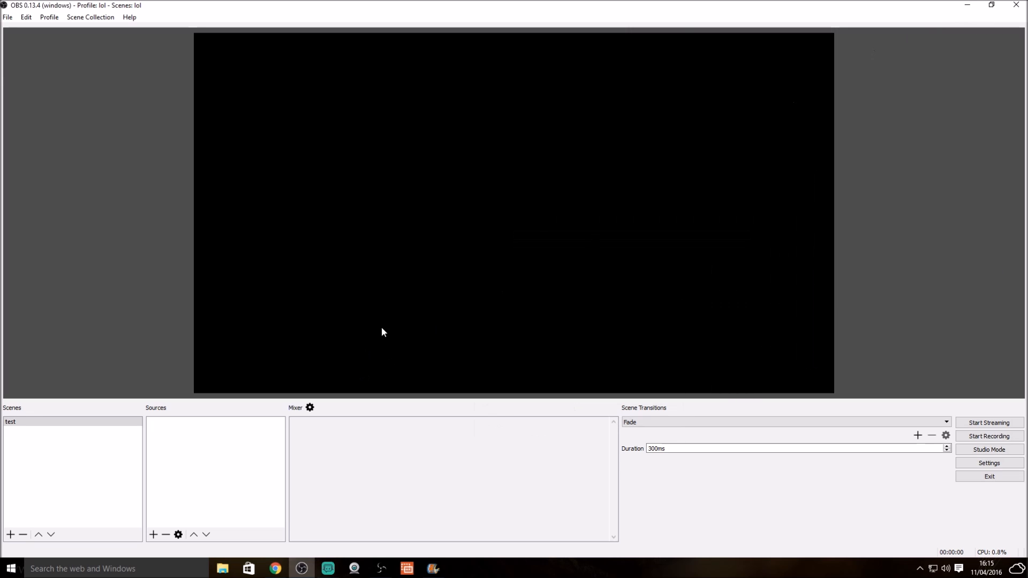
{"action": "right_click", "coordinate": [220, 436]}
{"action": "mouse_move", "coordinate": [245, 440]}
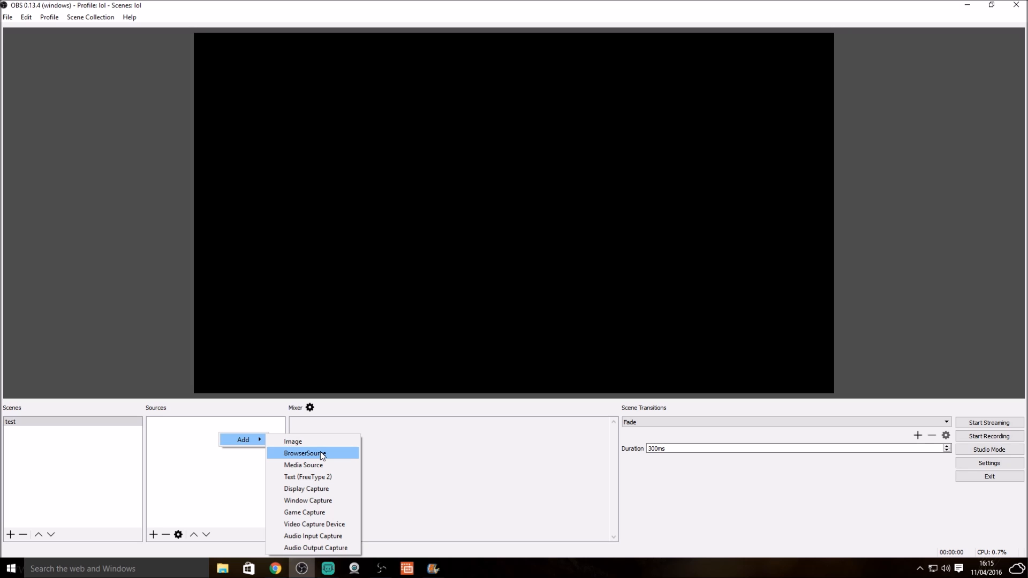
{"action": "left_click", "coordinate": [207, 455]}
{"action": "left_click", "coordinate": [7, 424]}
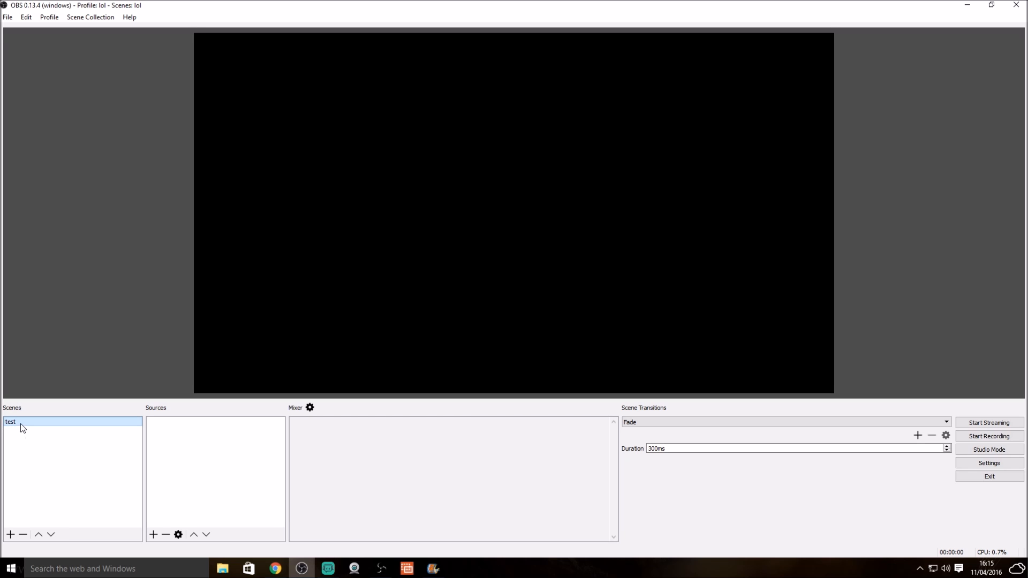
{"action": "right_click", "coordinate": [21, 425]}
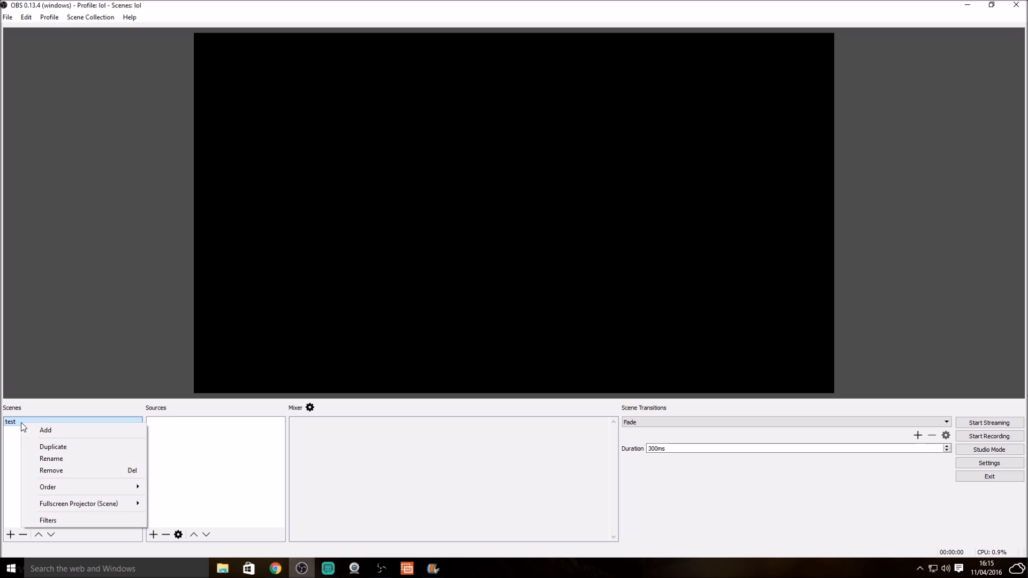
{"action": "left_click", "coordinate": [16, 429]}
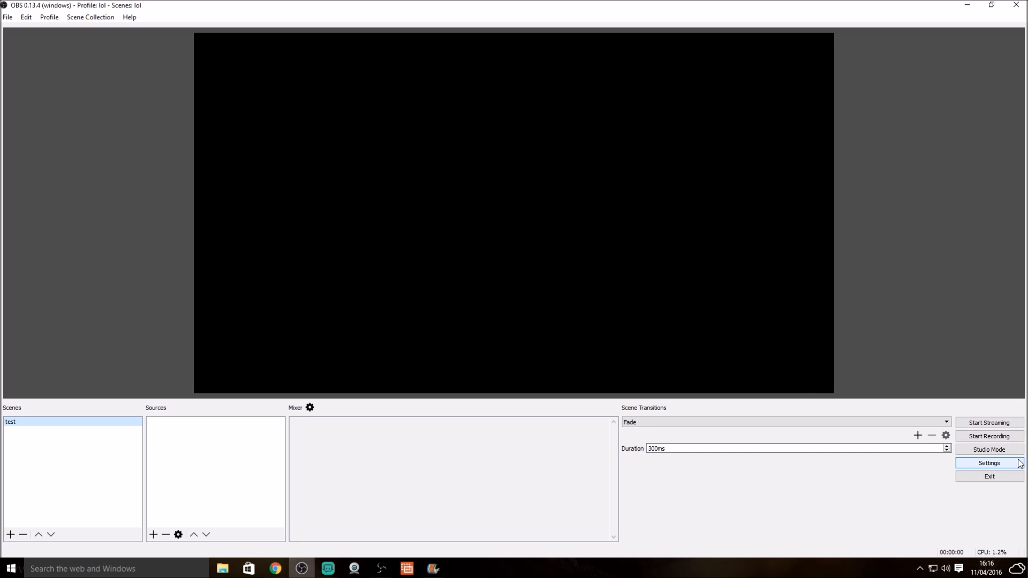
Step: Open the settings, preview the Dark interface theme and restore the Default theme
{"action": "left_click", "coordinate": [1001, 462]}
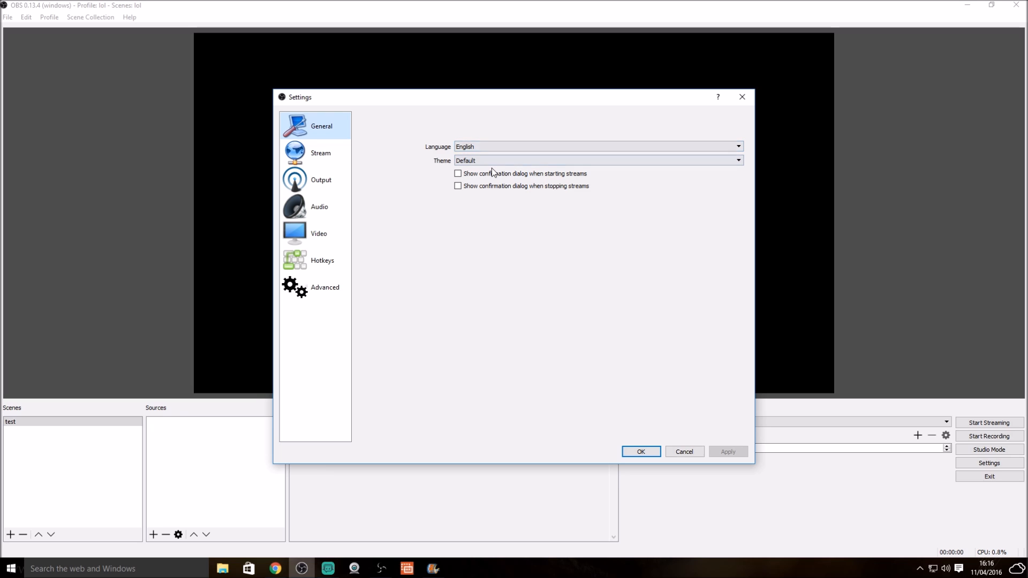
{"action": "left_click", "coordinate": [465, 162]}
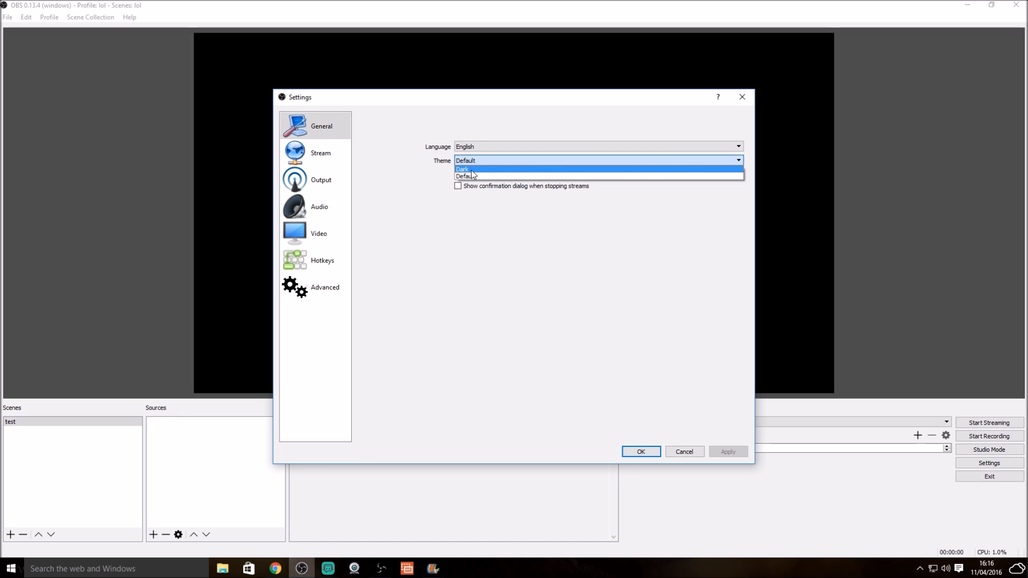
{"action": "left_click", "coordinate": [471, 171]}
{"action": "left_click", "coordinate": [474, 163]}
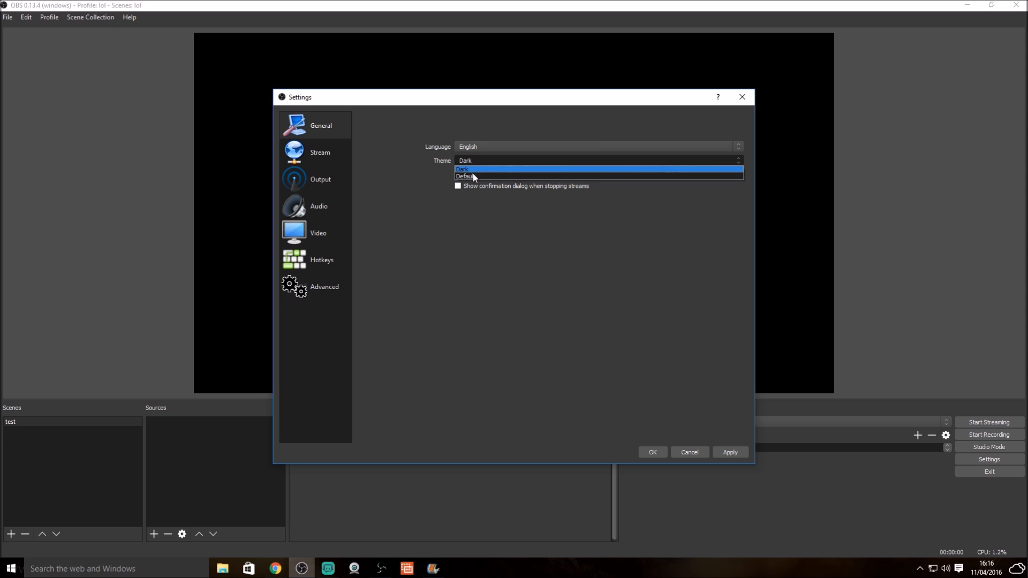
{"action": "left_click", "coordinate": [474, 173]}
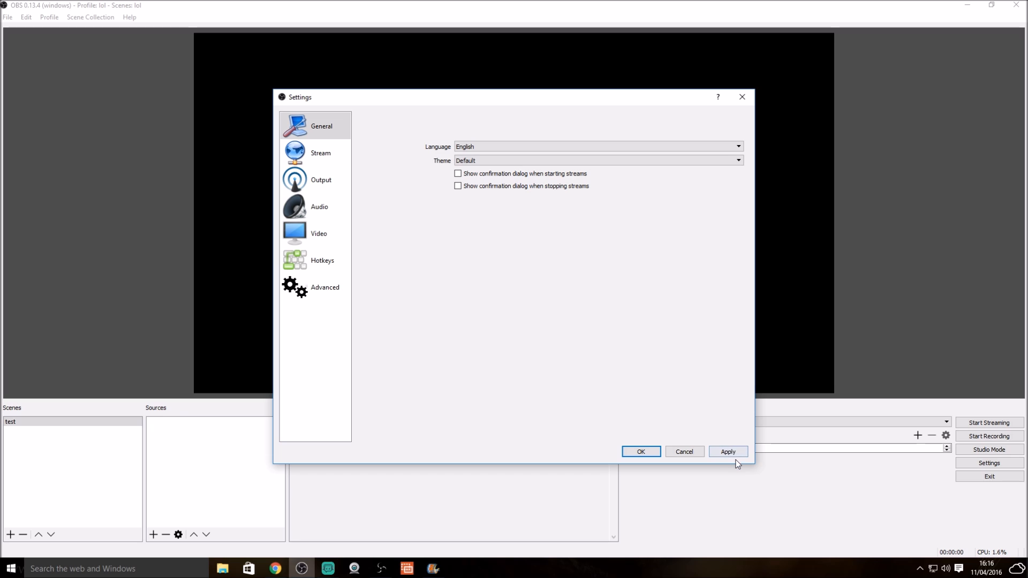
Step: In the stream settings, keep Twitch as the streaming service and choose the EU: London, UK server
{"action": "left_click", "coordinate": [305, 149]}
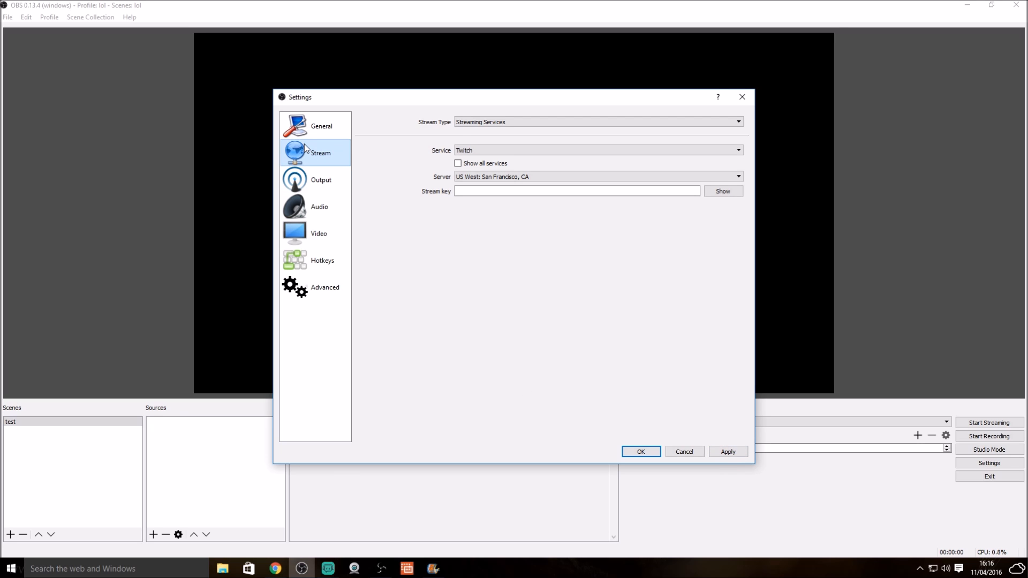
{"action": "left_click", "coordinate": [471, 126]}
{"action": "left_click", "coordinate": [478, 126]}
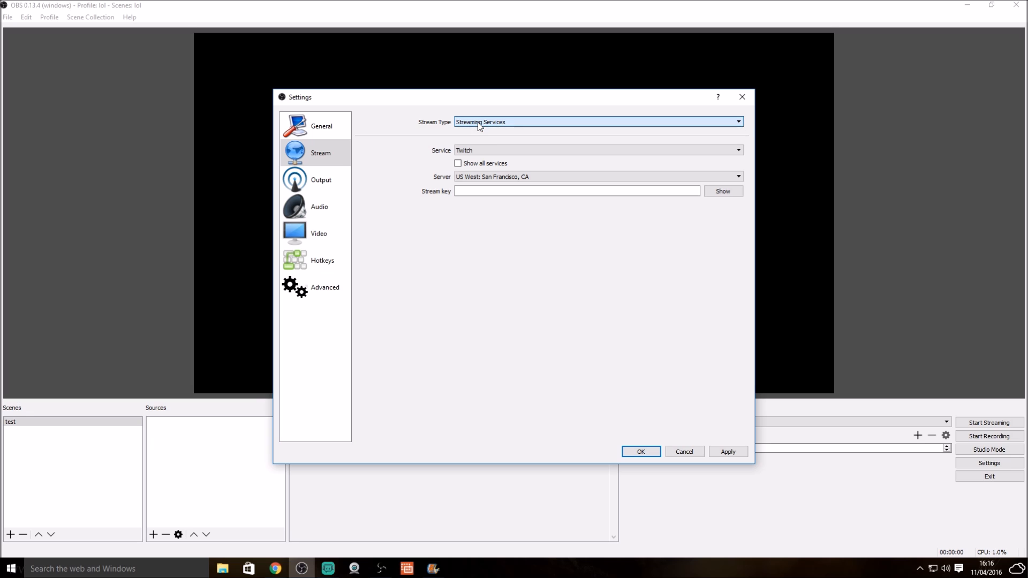
{"action": "left_click", "coordinate": [471, 150]}
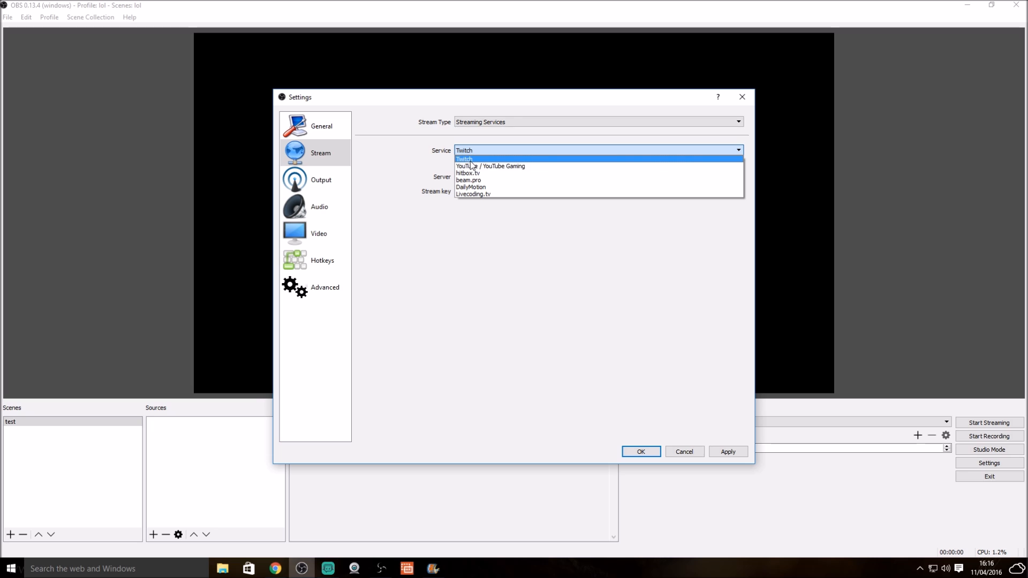
{"action": "left_click", "coordinate": [485, 159]}
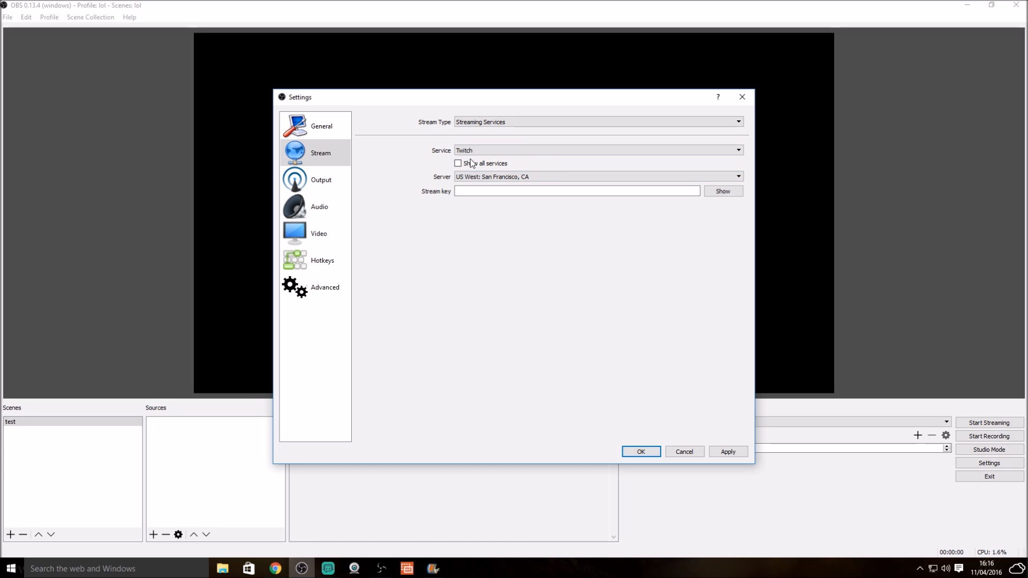
{"action": "left_click", "coordinate": [529, 179]}
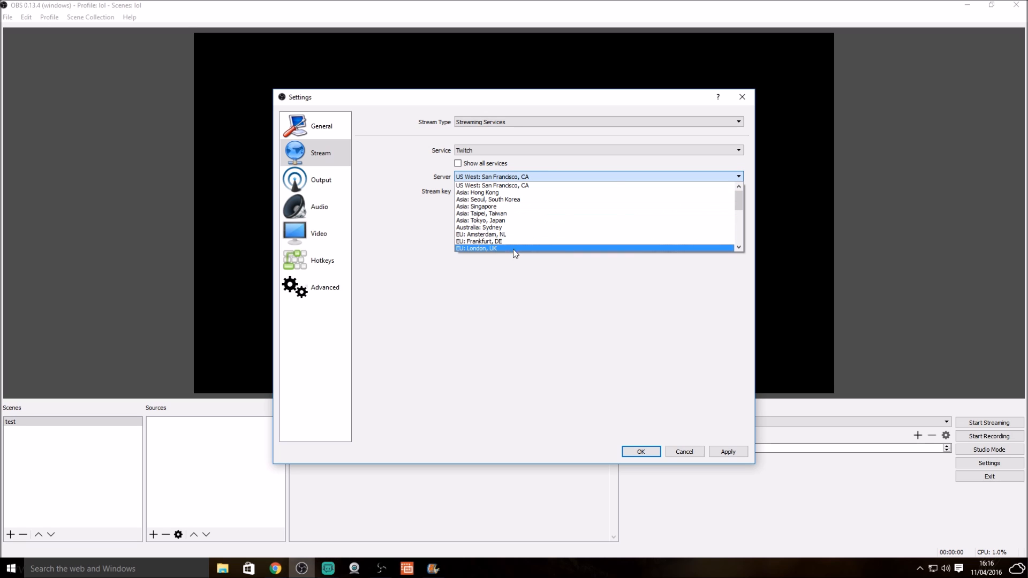
{"action": "left_click", "coordinate": [487, 249]}
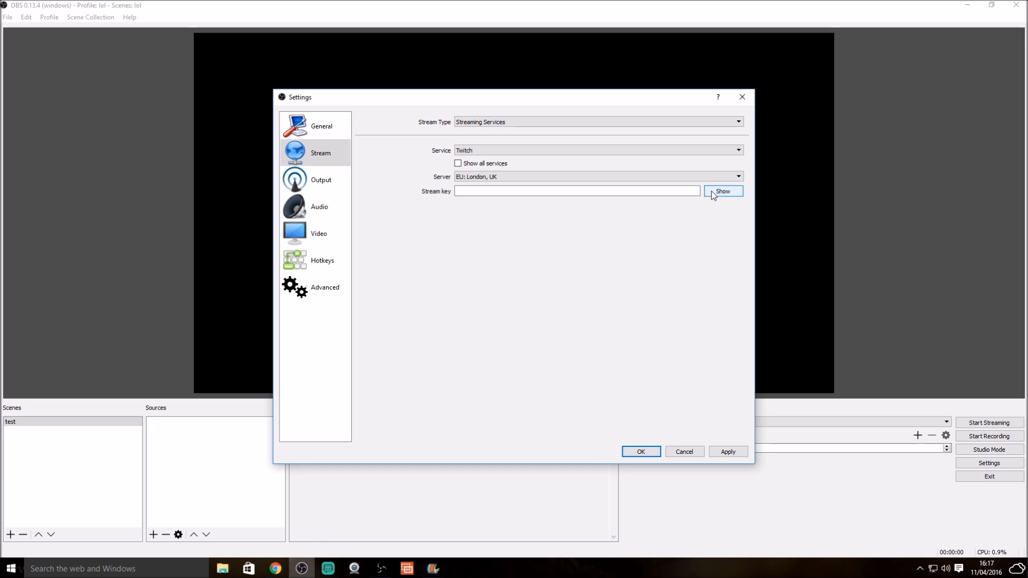
Step: Switch to Chrome to view the Stream Key page of the Twitch dashboard, and return to the OBS settings
{"action": "left_click", "coordinate": [275, 569]}
{"action": "left_click", "coordinate": [339, 519]}
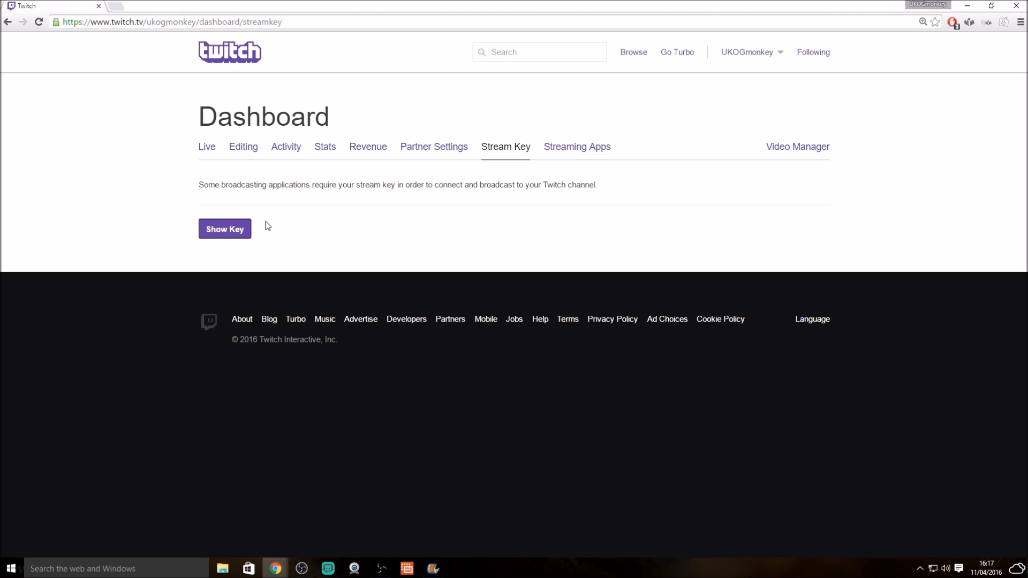
{"action": "mouse_move", "coordinate": [804, 58]}
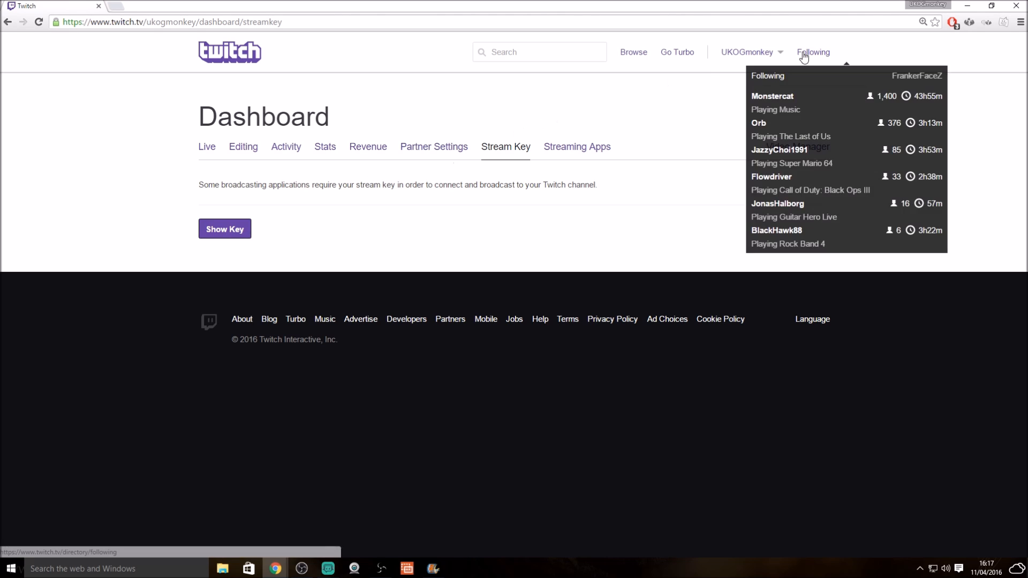
{"action": "left_click", "coordinate": [974, 6]}
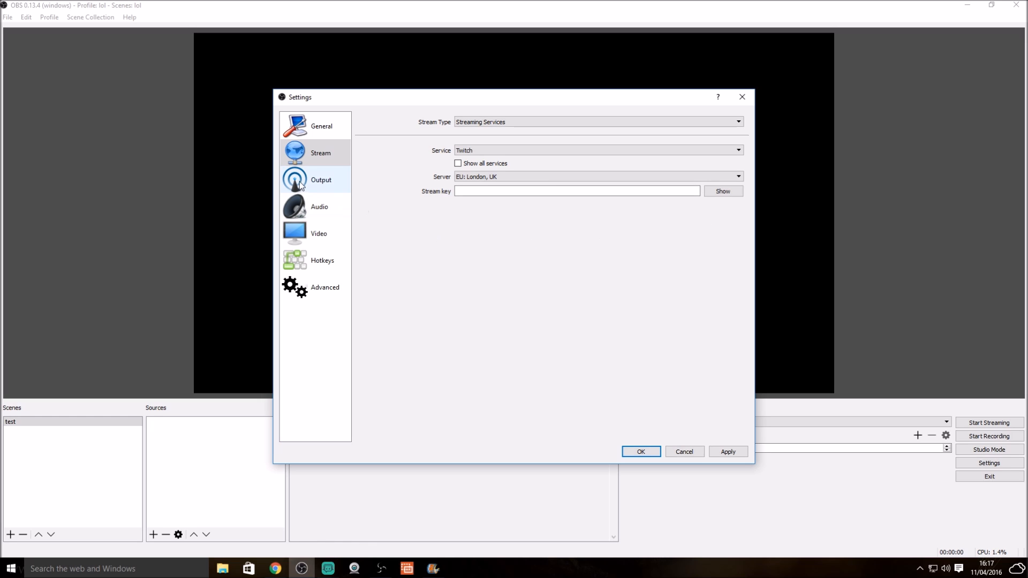
Step: In the output settings, keep the Simple output mode, set the video bitrate to 3500 and apply the change
{"action": "left_click", "coordinate": [328, 185]}
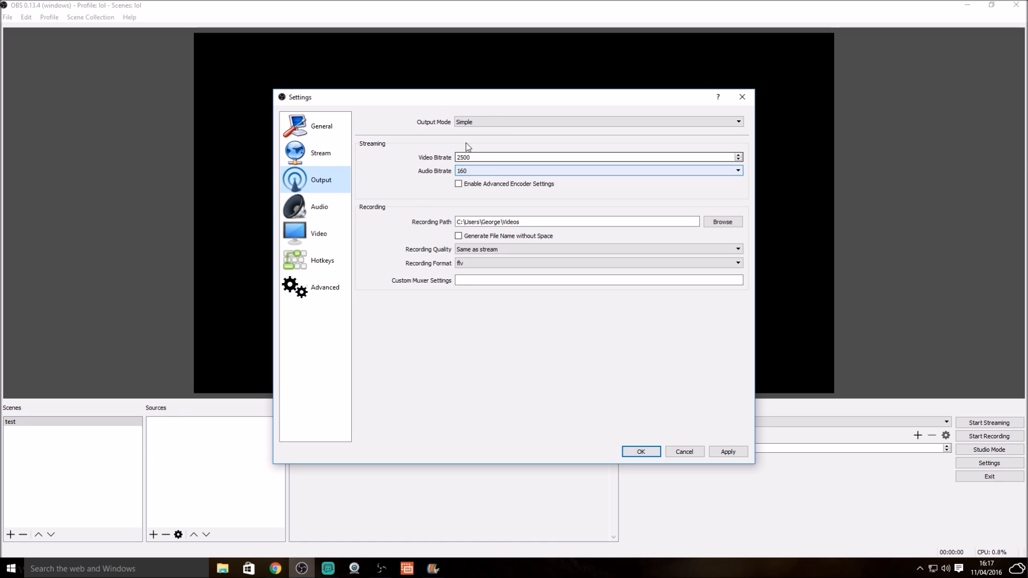
{"action": "left_click", "coordinate": [485, 120]}
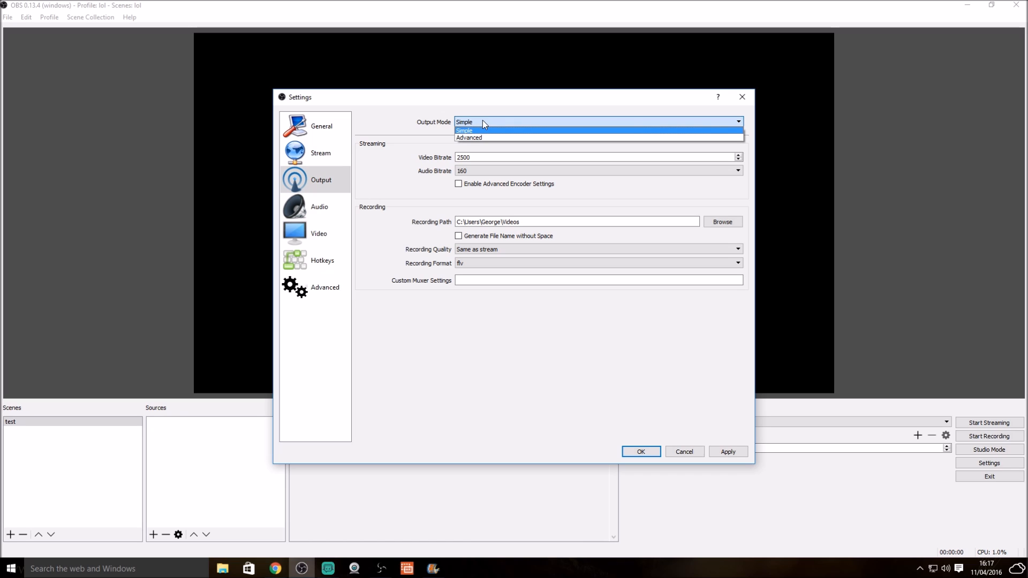
{"action": "left_click", "coordinate": [483, 120]}
{"action": "left_click_drag", "start_coordinate": [474, 158], "coordinate": [456, 157]}
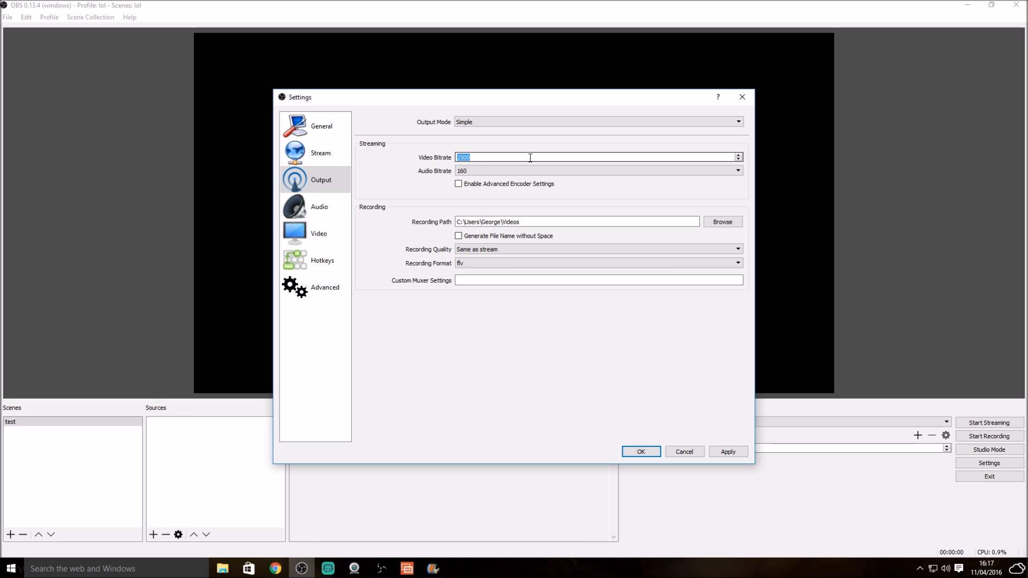
{"action": "type", "text": "3500"}
{"action": "left_click", "coordinate": [459, 158]}
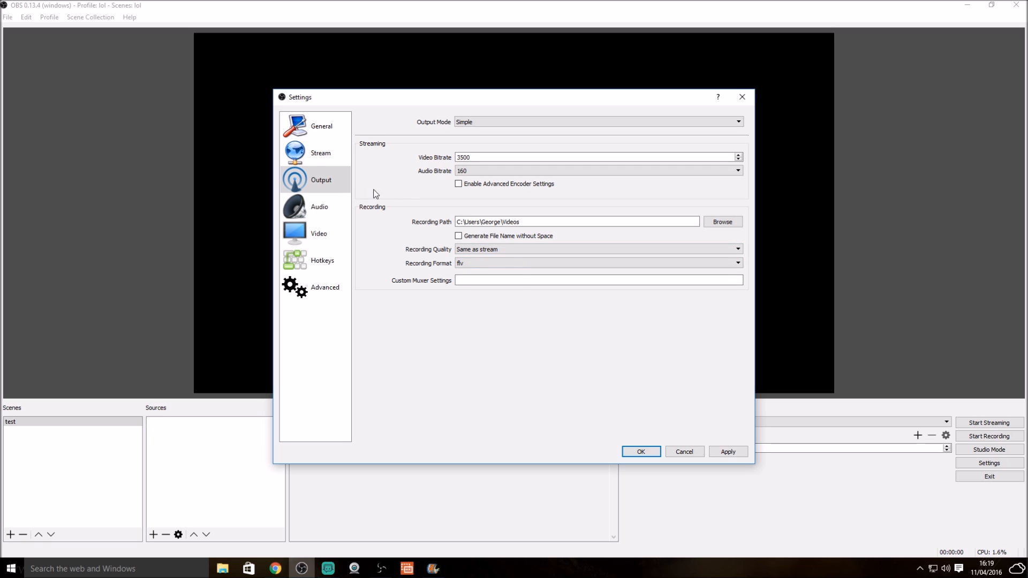
{"action": "left_click", "coordinate": [724, 452]}
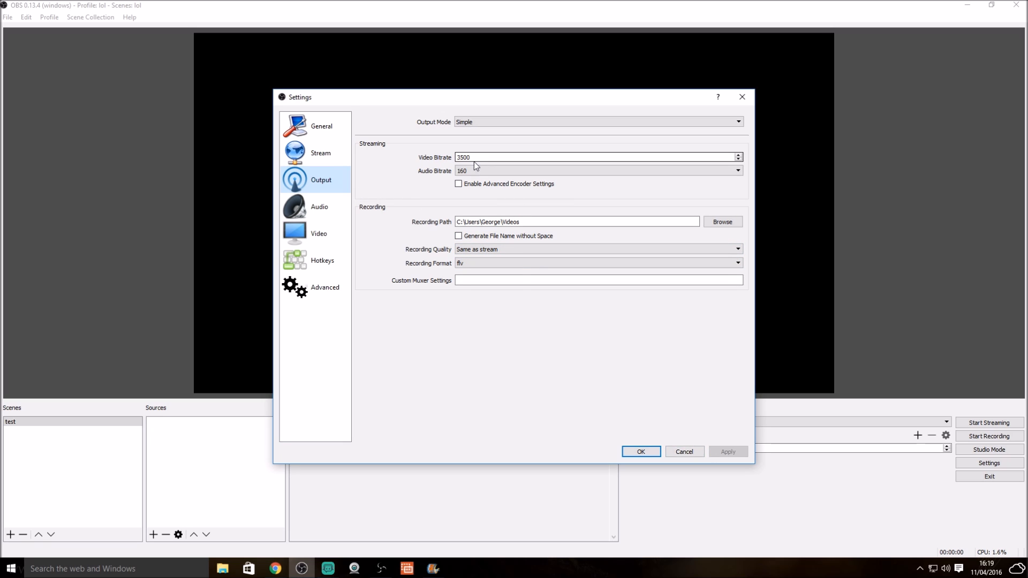
Step: In the audio settings, try the 48khz sample rate and switch back to 44.1khz
{"action": "left_click", "coordinate": [314, 210]}
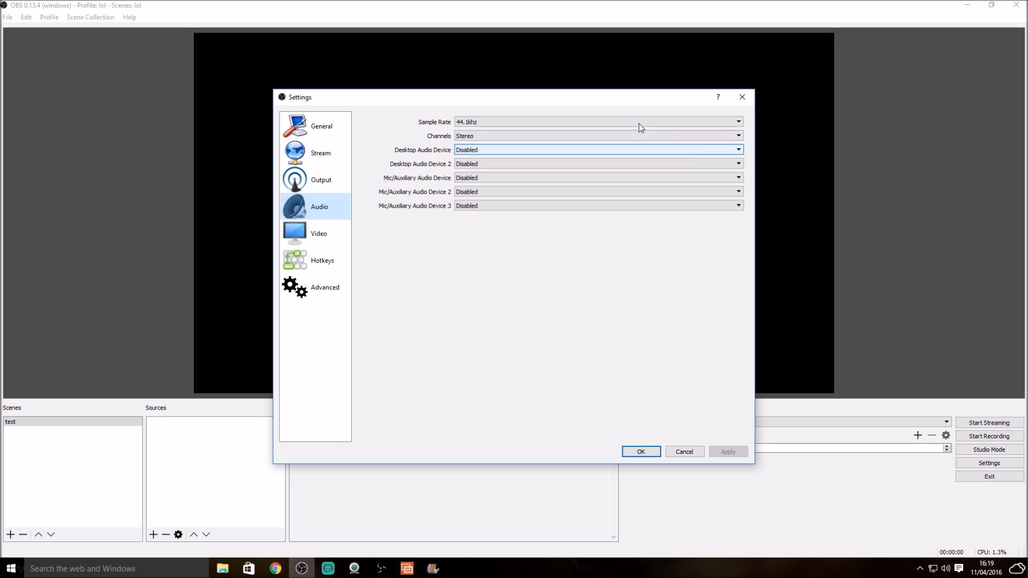
{"action": "left_click", "coordinate": [503, 118]}
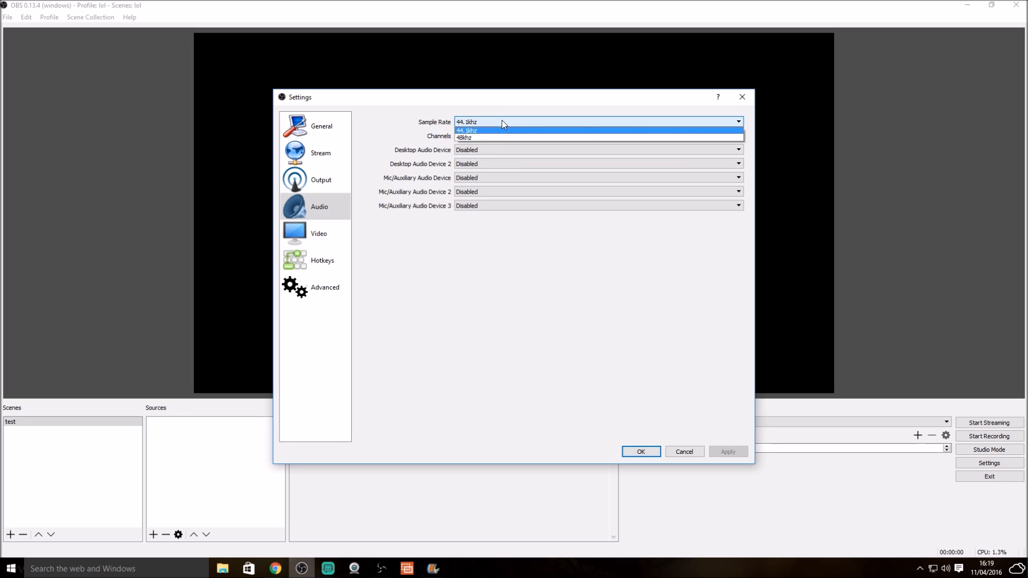
{"action": "left_click", "coordinate": [494, 137]}
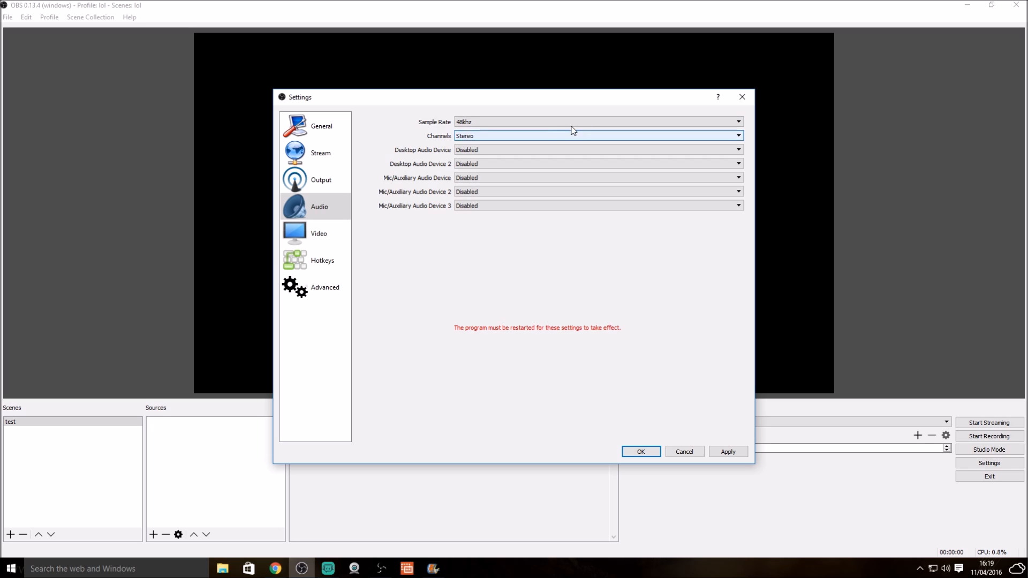
{"action": "left_click", "coordinate": [503, 118]}
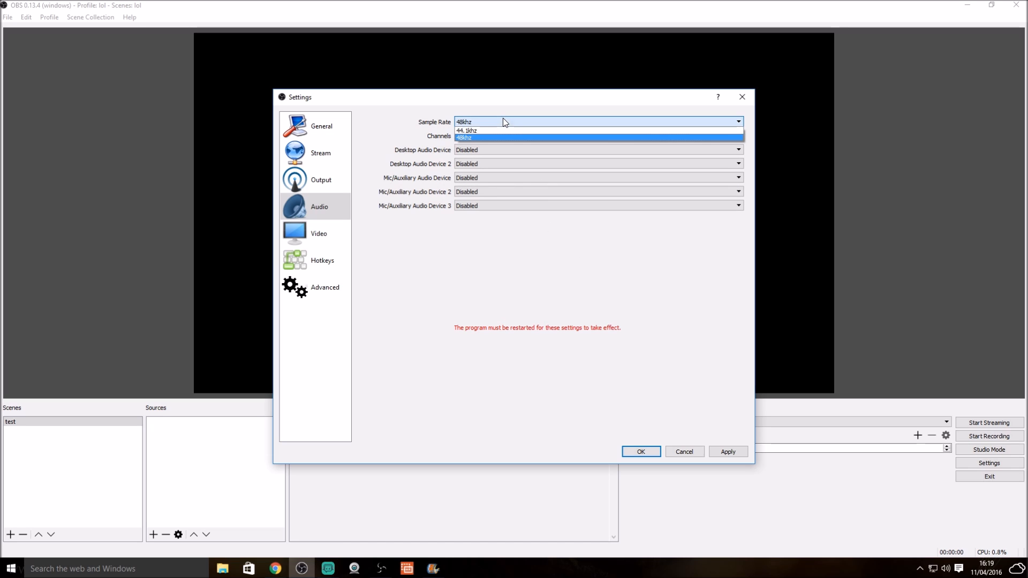
{"action": "left_click", "coordinate": [494, 129]}
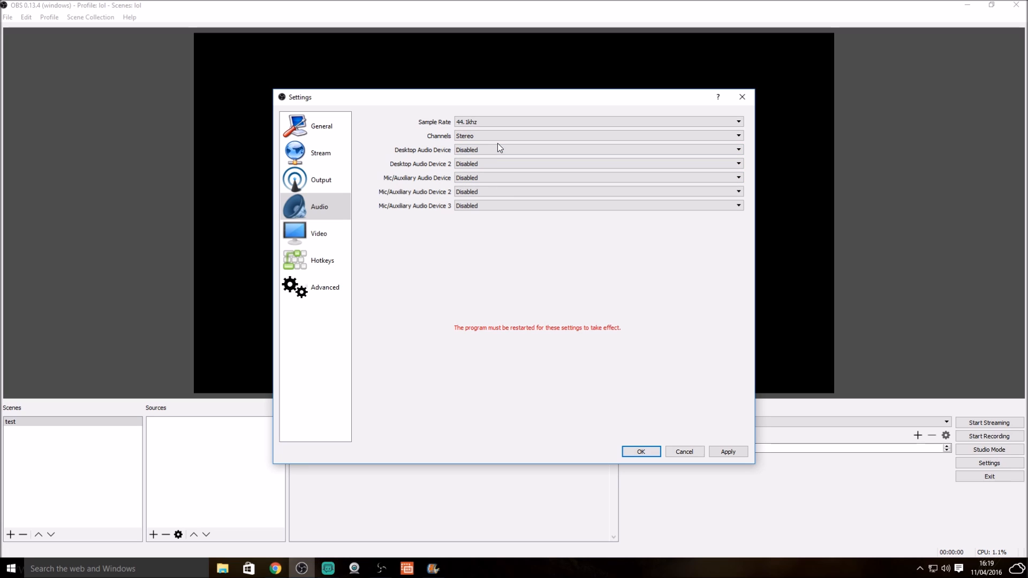
Step: Set the desktop audio device to Default and the first mic device to Microphone (Realtek High Definition Audio), and apply
{"action": "left_click", "coordinate": [493, 148]}
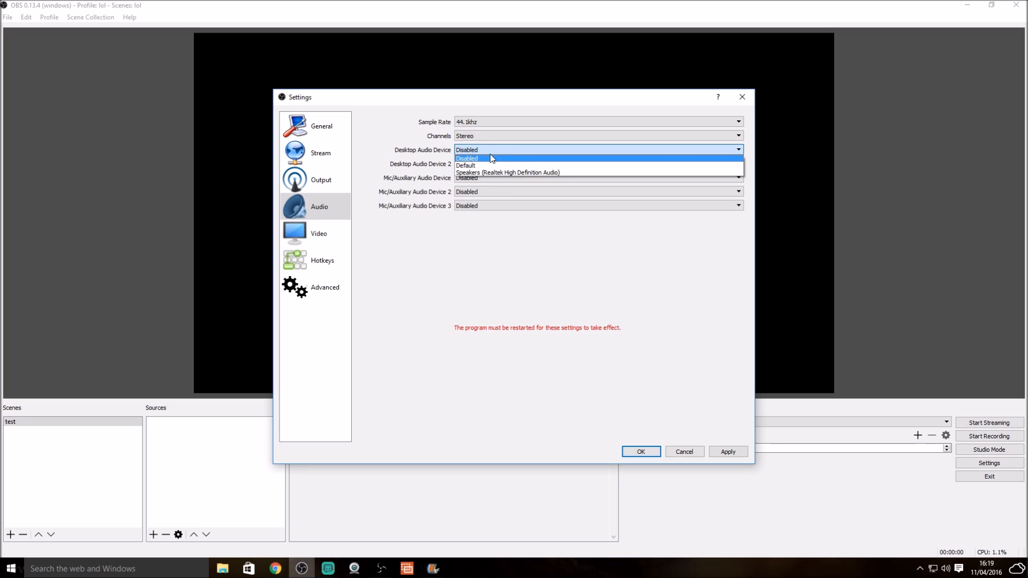
{"action": "left_click", "coordinate": [486, 165]}
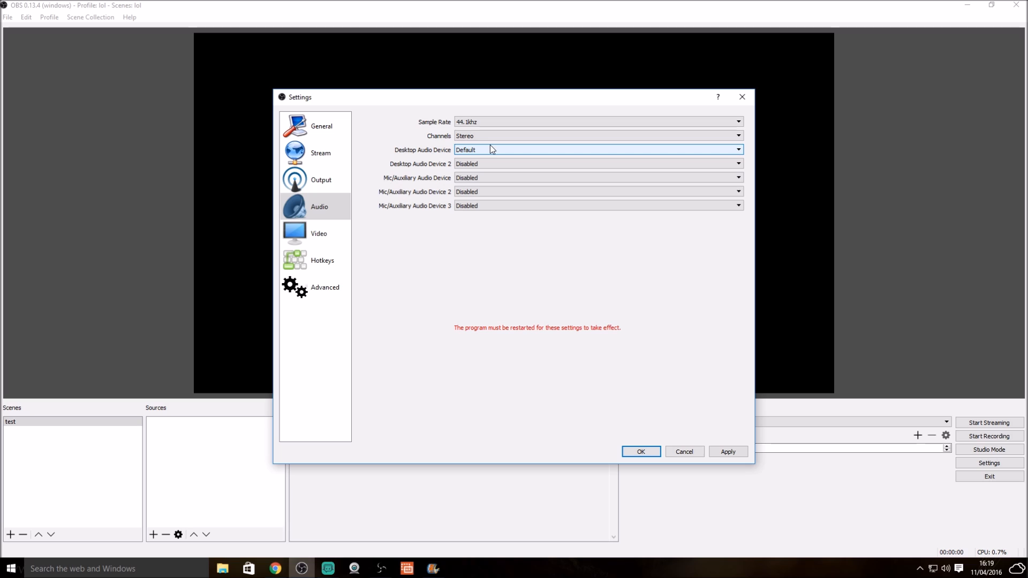
{"action": "left_click", "coordinate": [483, 180]}
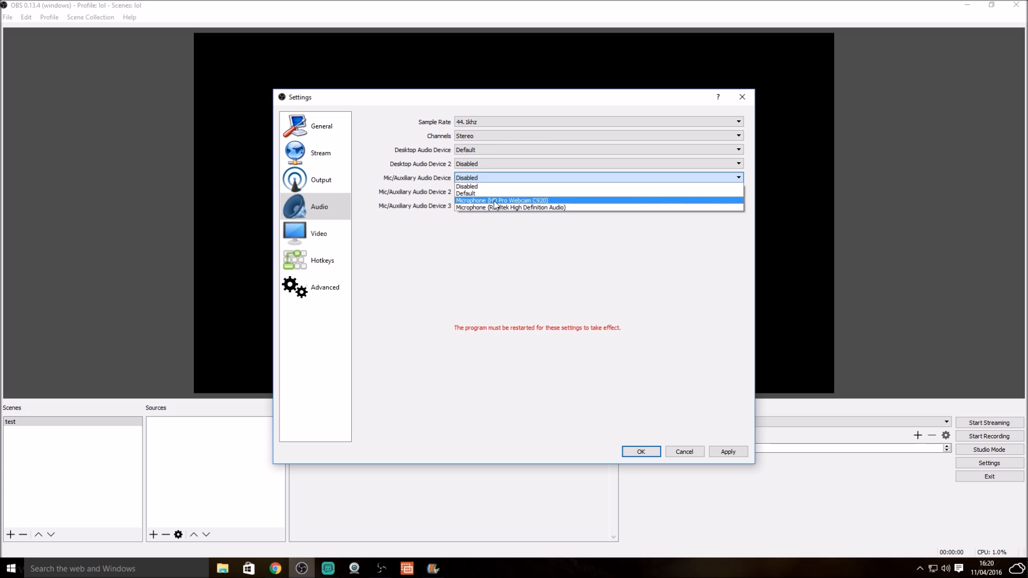
{"action": "left_click", "coordinate": [576, 210]}
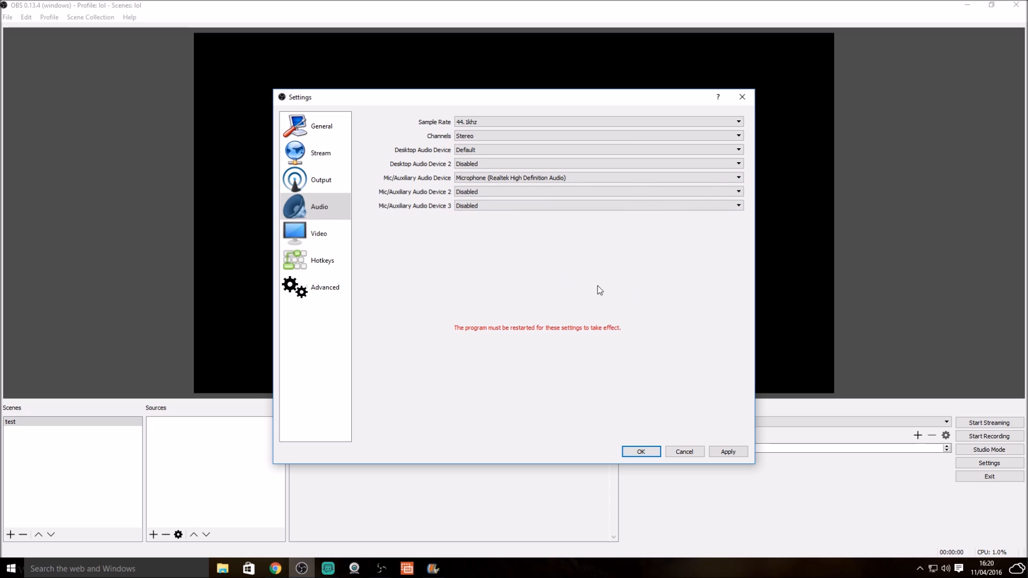
{"action": "left_click", "coordinate": [728, 452]}
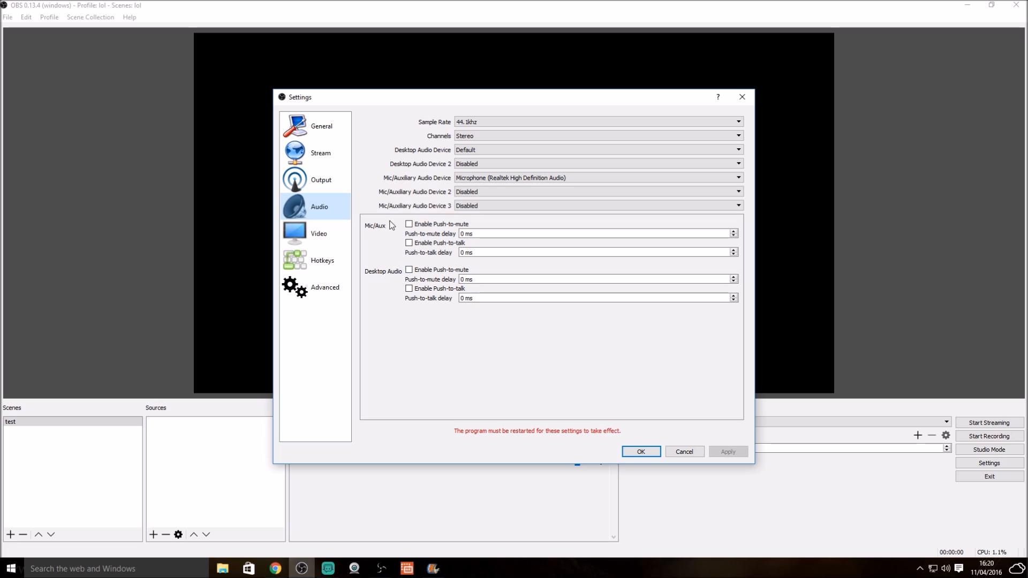
Step: In the video settings, set the downscale filter to Lanczos (Sharpened scaling, 32 samples)
{"action": "left_click", "coordinate": [336, 232]}
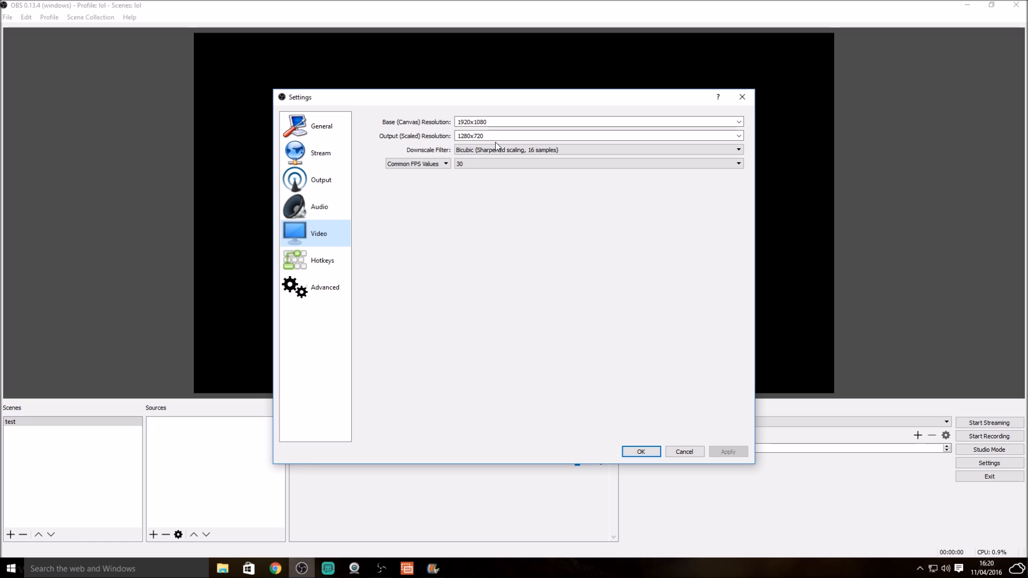
{"action": "left_click", "coordinate": [492, 136]}
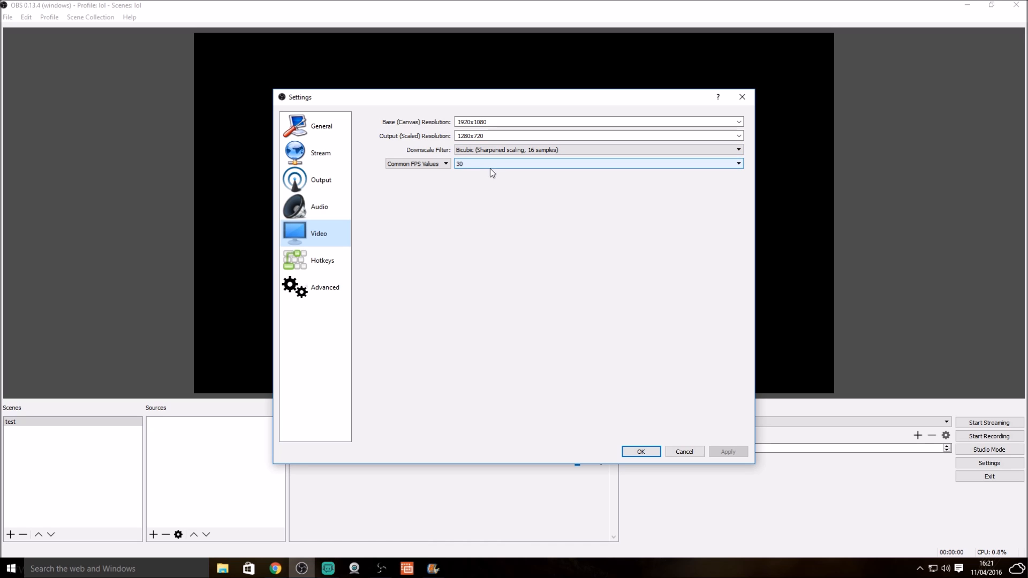
{"action": "left_click", "coordinate": [504, 150]}
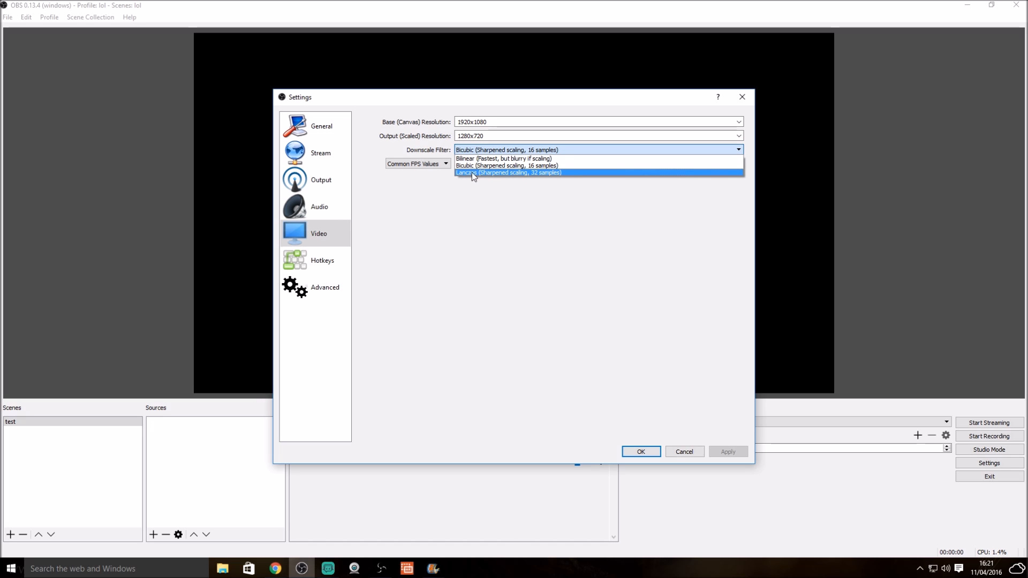
{"action": "left_click", "coordinate": [509, 173]}
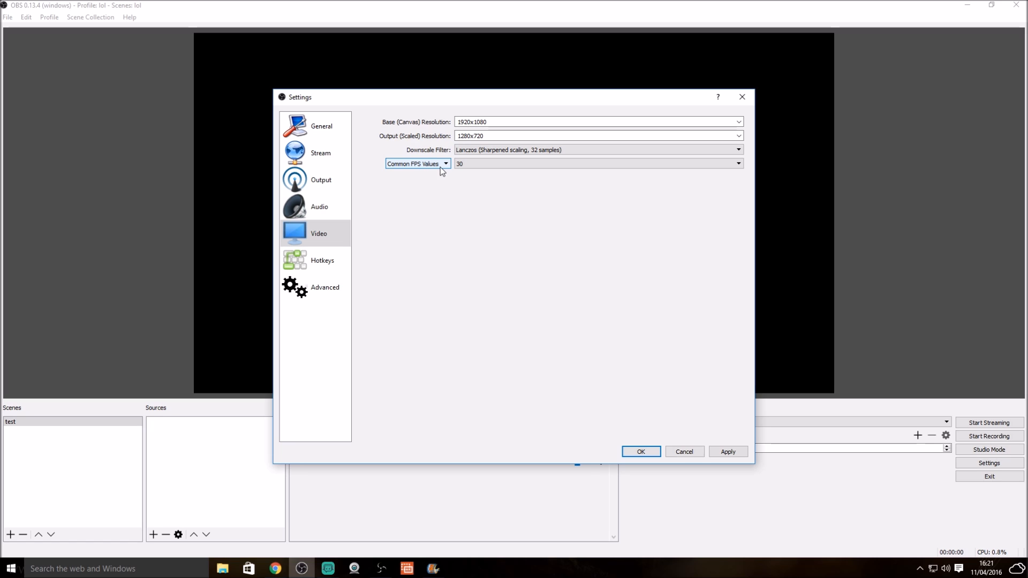
Step: Try 60 as the common FPS value, switch back to 30, and apply the video settings
{"action": "left_click", "coordinate": [739, 164]}
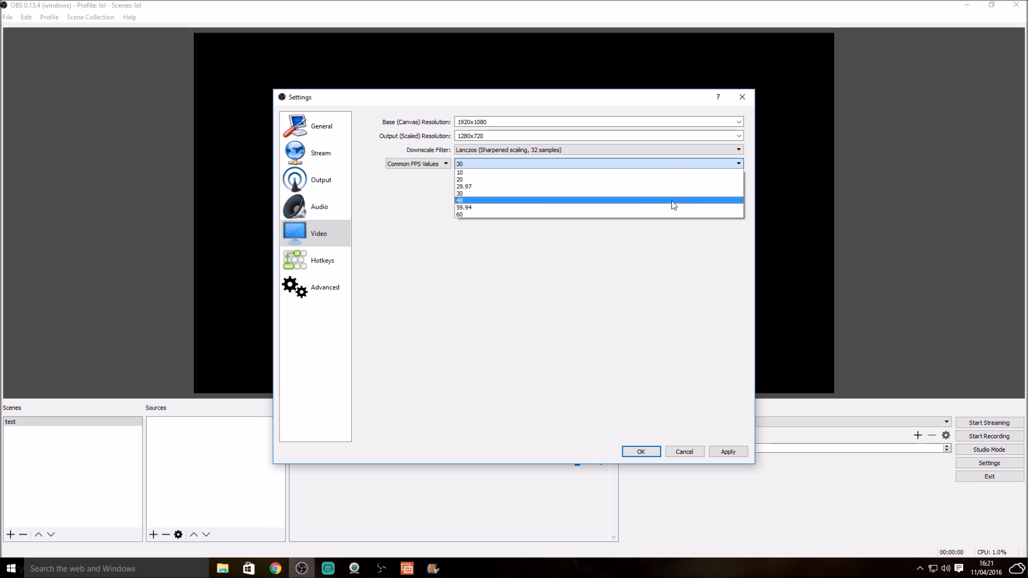
{"action": "left_click", "coordinate": [631, 216]}
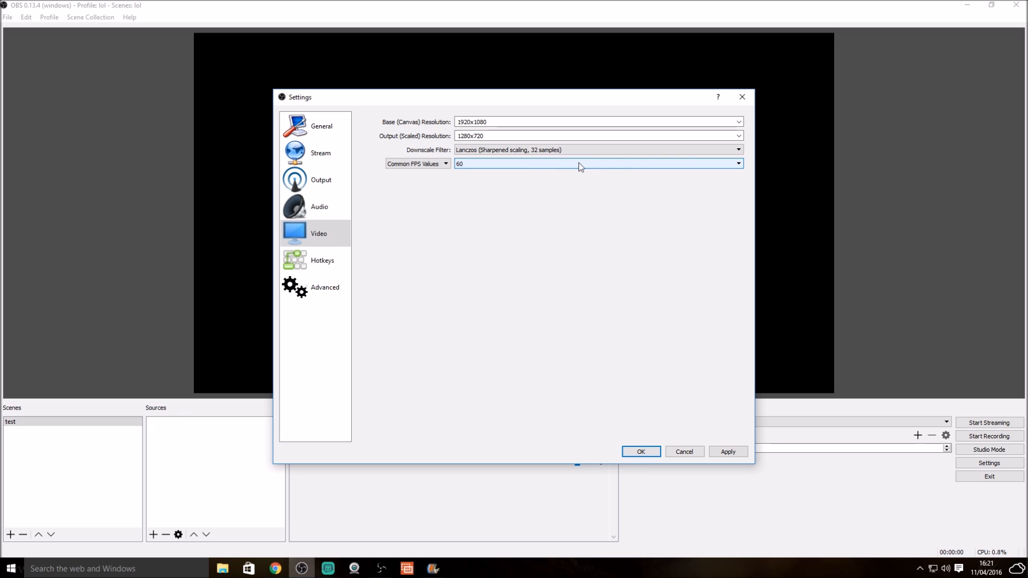
{"action": "left_click", "coordinate": [739, 164]}
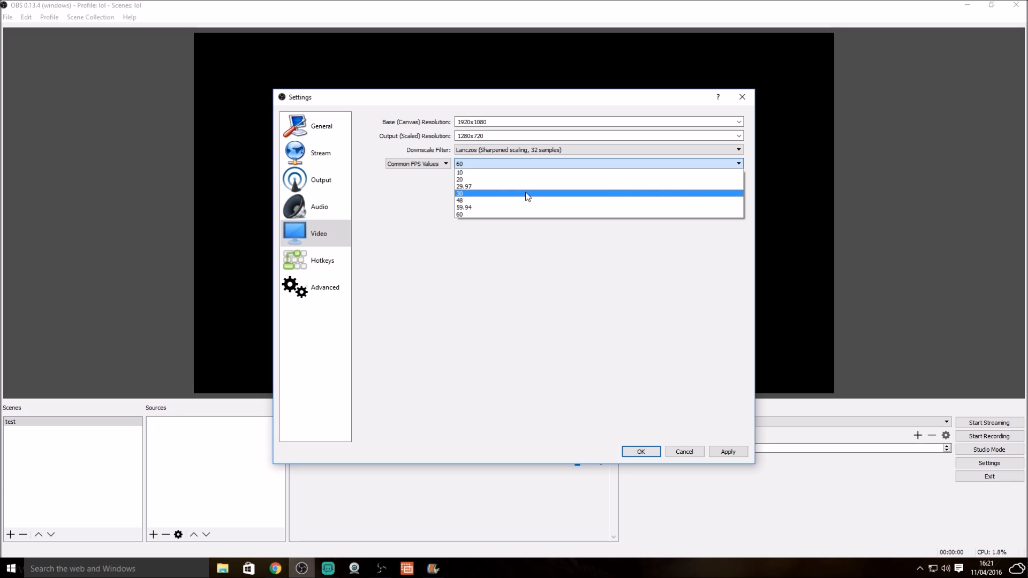
{"action": "left_click", "coordinate": [474, 195]}
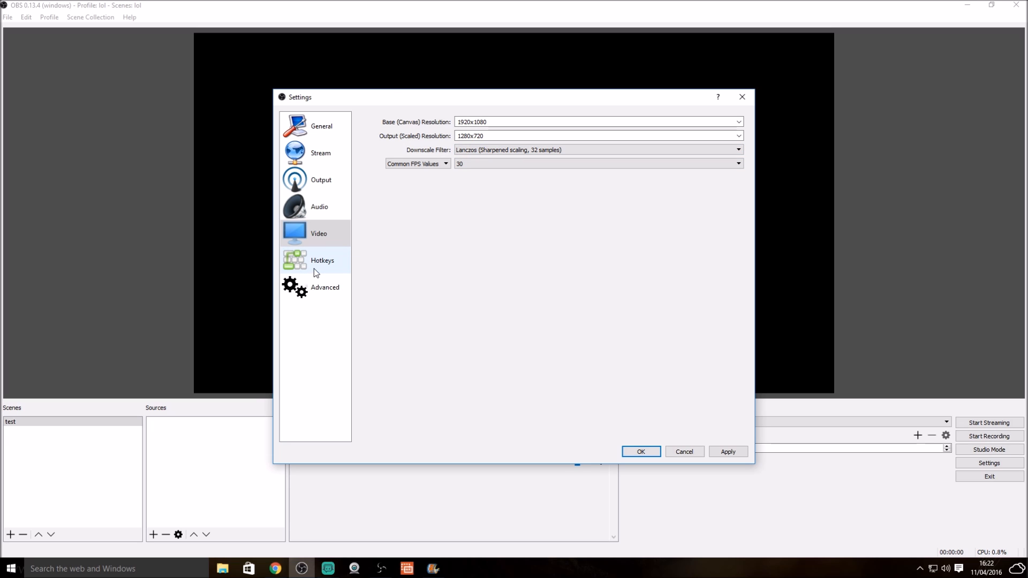
{"action": "left_click", "coordinate": [740, 455]}
Step: Look through the hotkey and advanced settings, and close the settings window
{"action": "left_click", "coordinate": [333, 261]}
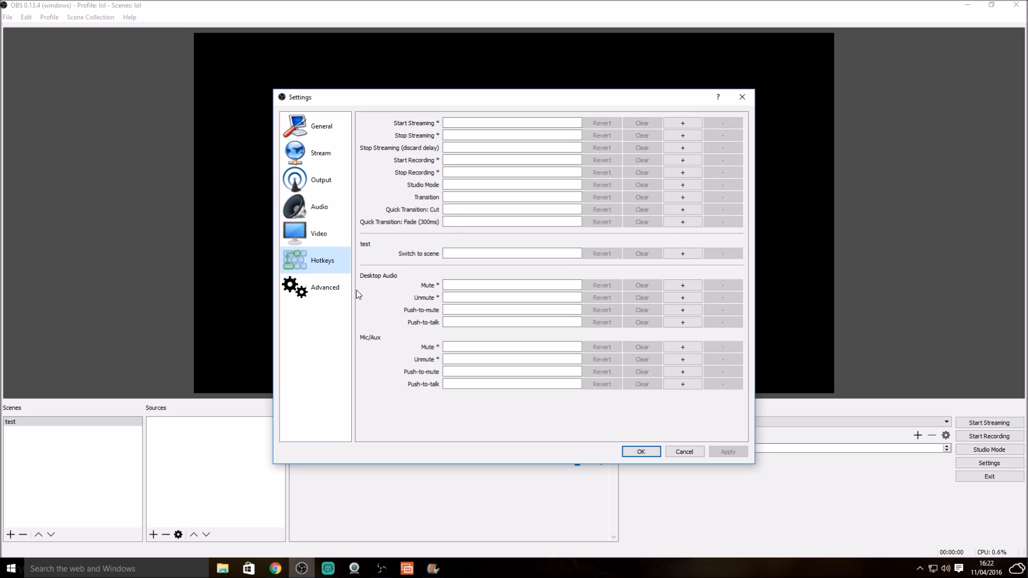
{"action": "left_click", "coordinate": [338, 288]}
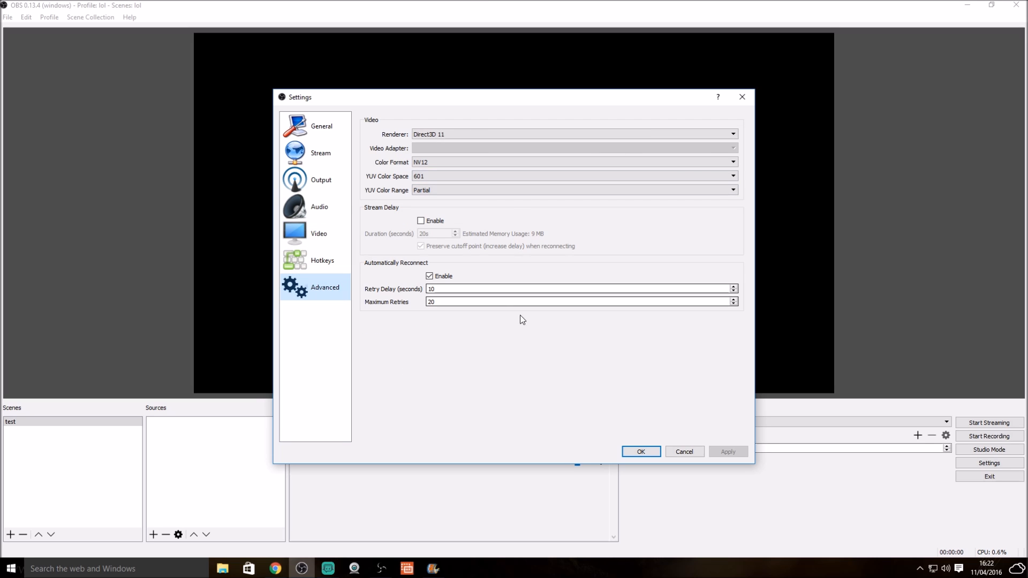
{"action": "left_click", "coordinate": [640, 453]}
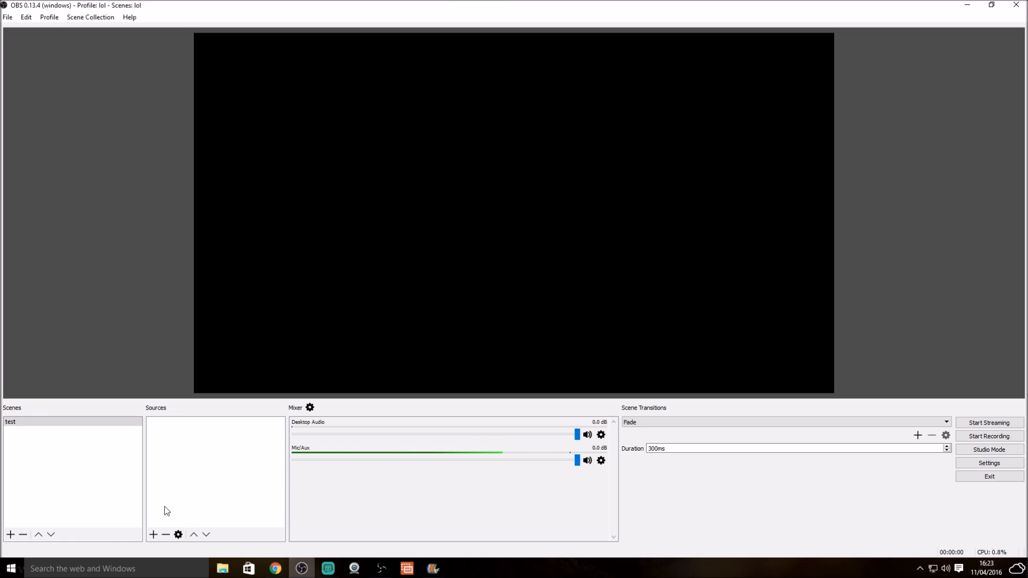
Step: Add a new Game Capture source to the test scene and dismiss its properties
{"action": "left_click", "coordinate": [154, 534]}
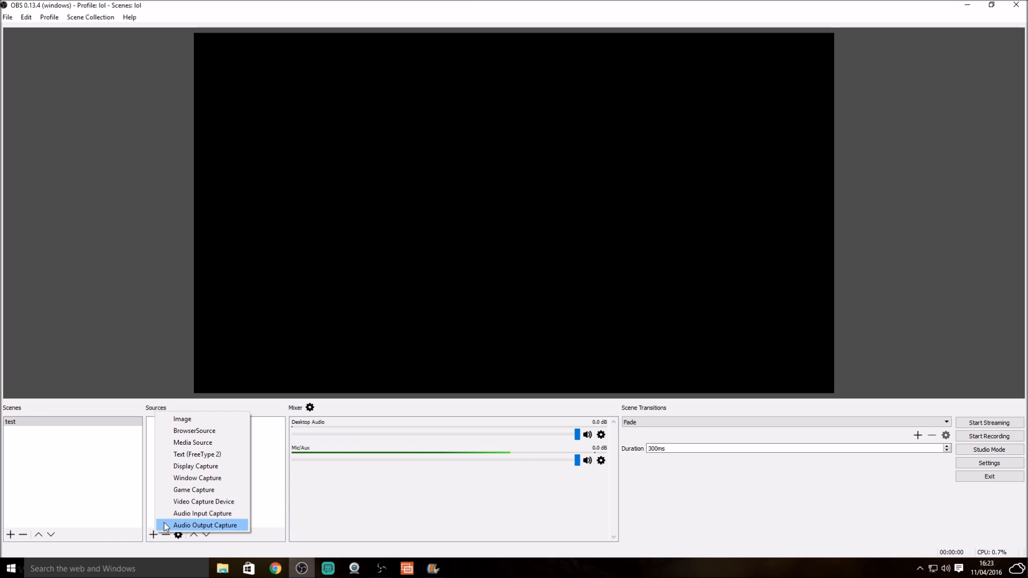
{"action": "left_click", "coordinate": [208, 491]}
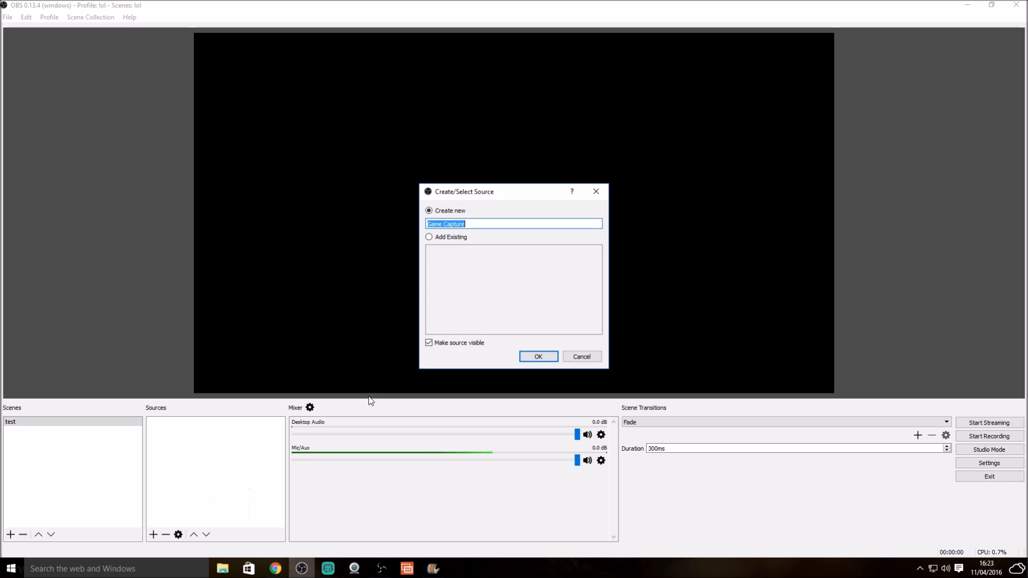
{"action": "left_click", "coordinate": [532, 358]}
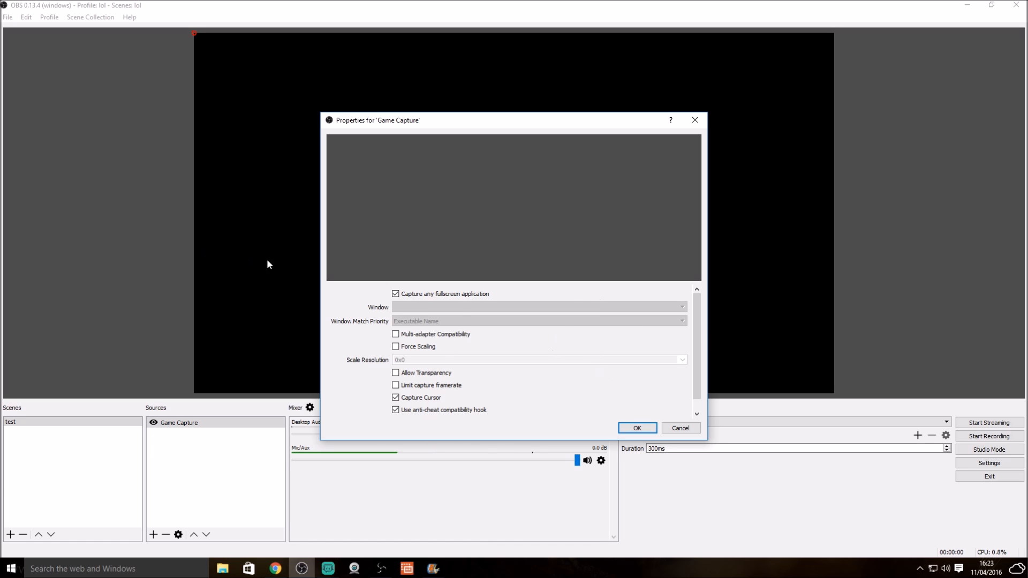
{"action": "left_click", "coordinate": [678, 424]}
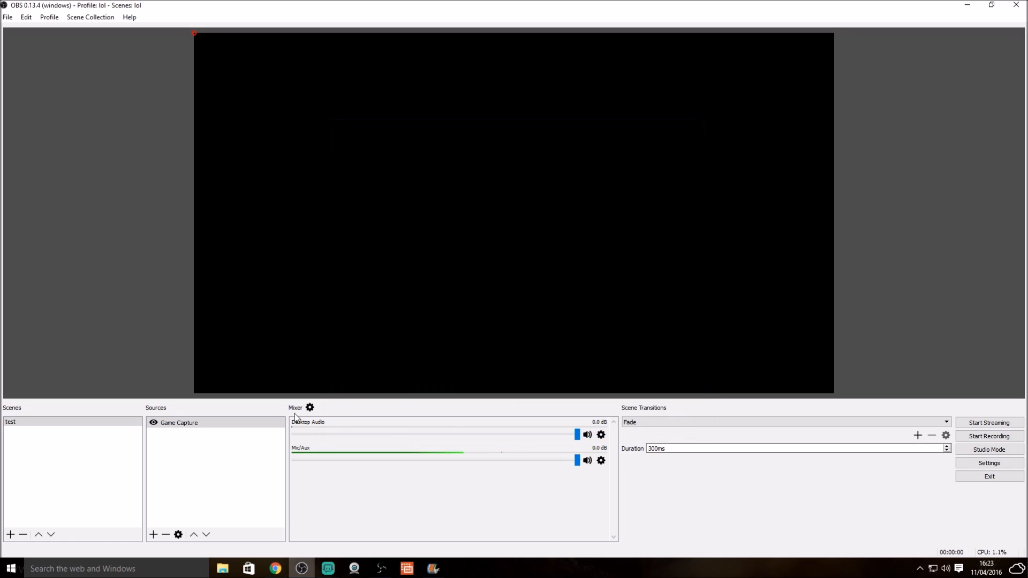
Step: Remove the Game Capture source from the test scene
{"action": "right_click", "coordinate": [179, 426]}
{"action": "left_click", "coordinate": [163, 474]}
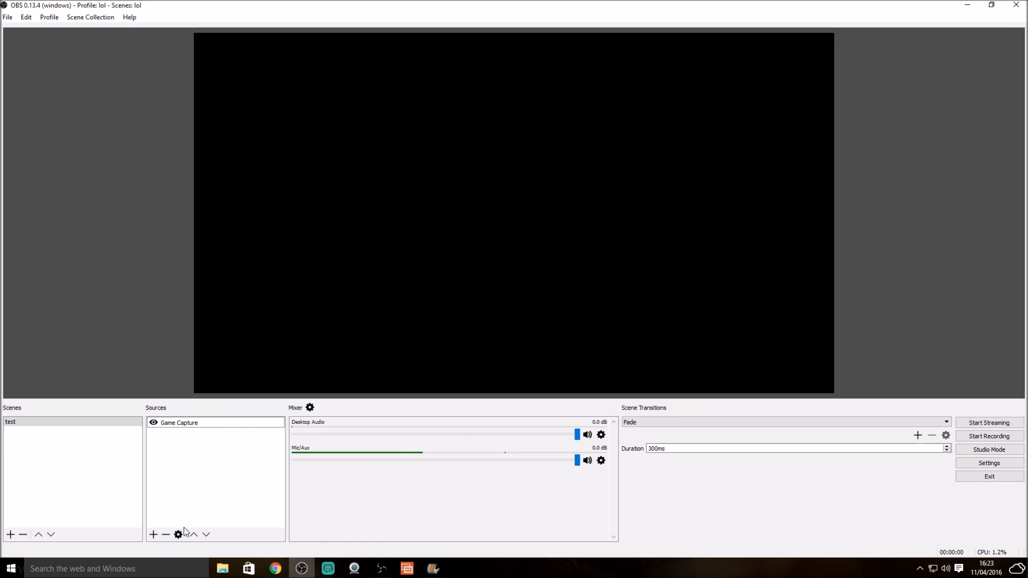
{"action": "left_click", "coordinate": [178, 427]}
{"action": "left_click", "coordinate": [166, 535]}
{"action": "left_click", "coordinate": [533, 295]}
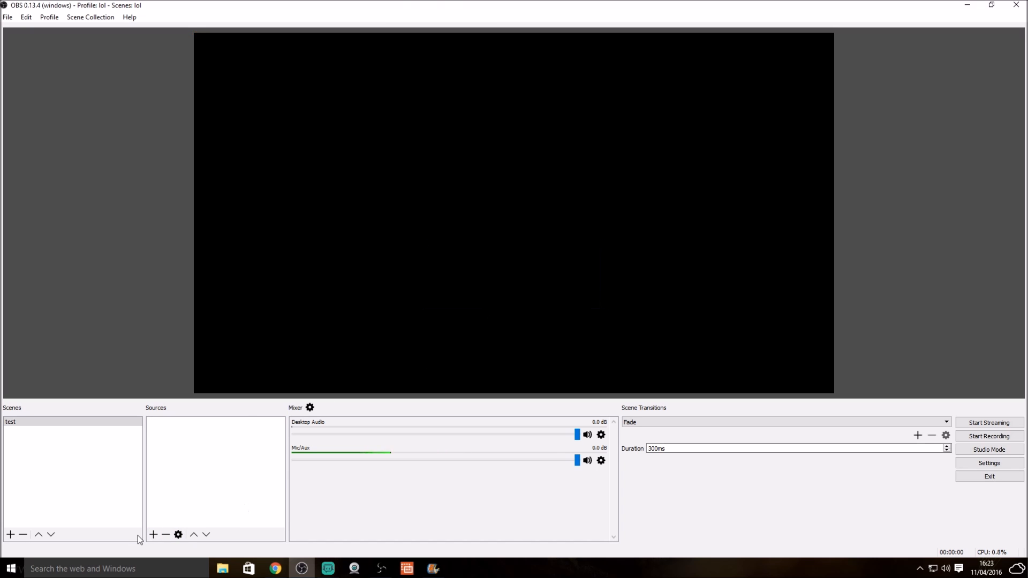
Step: Add a new Video Capture Device source named game to the test scene
{"action": "left_click", "coordinate": [154, 535]}
{"action": "left_click", "coordinate": [185, 504]}
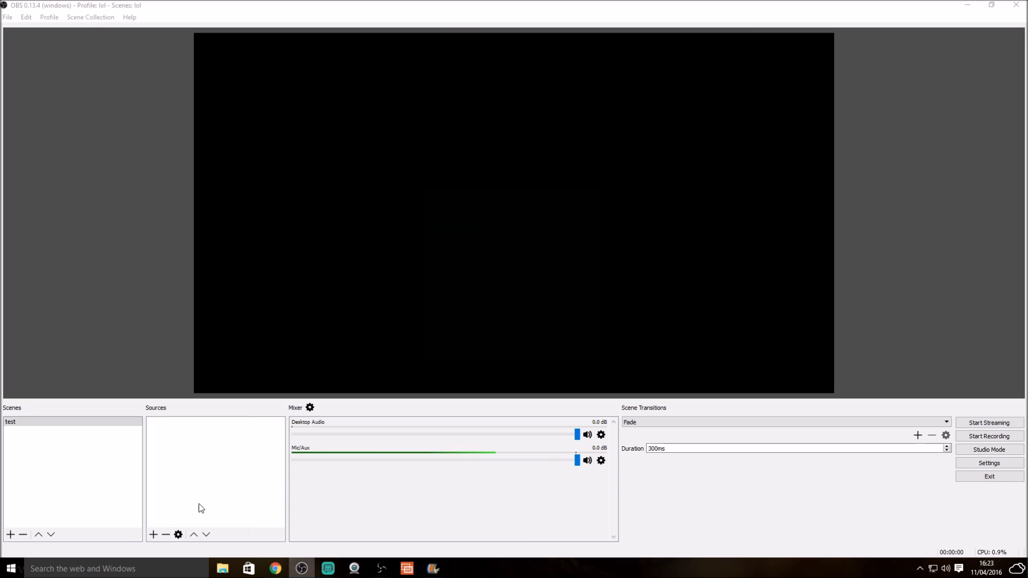
{"action": "type", "text": "game"}
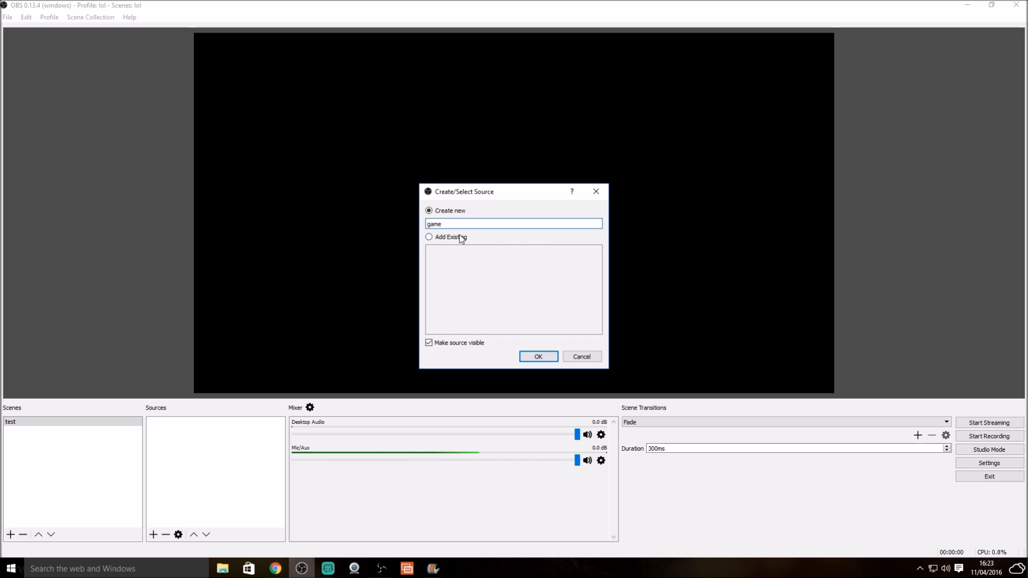
{"action": "left_click", "coordinate": [546, 362]}
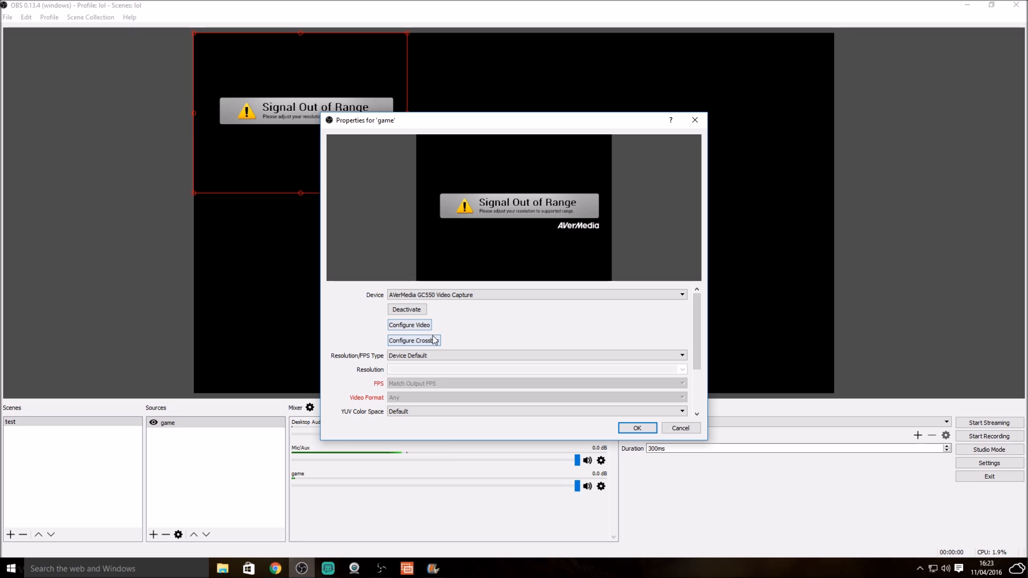
Step: Set the game source's resolution type to Custom and its resolution to 1920x1080, accept the properties and deselect the source
{"action": "left_click", "coordinate": [643, 359]}
{"action": "left_click", "coordinate": [612, 372]}
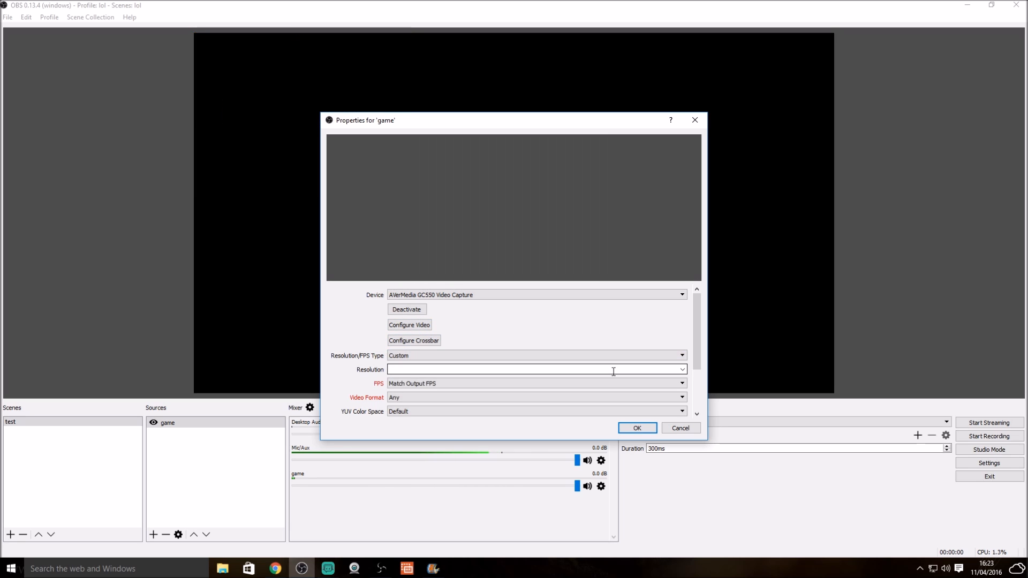
{"action": "left_click", "coordinate": [683, 370]}
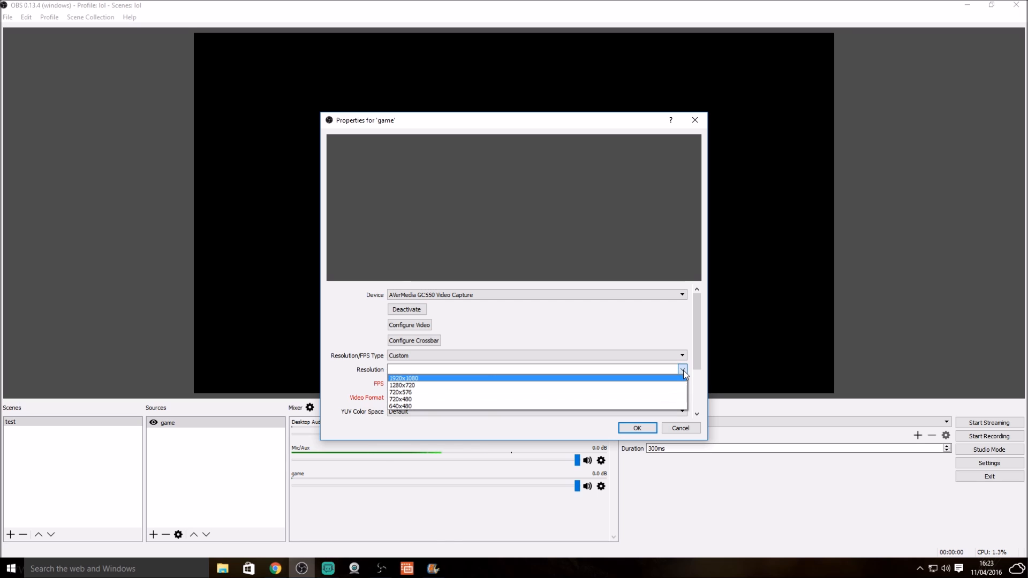
{"action": "left_click", "coordinate": [493, 379]}
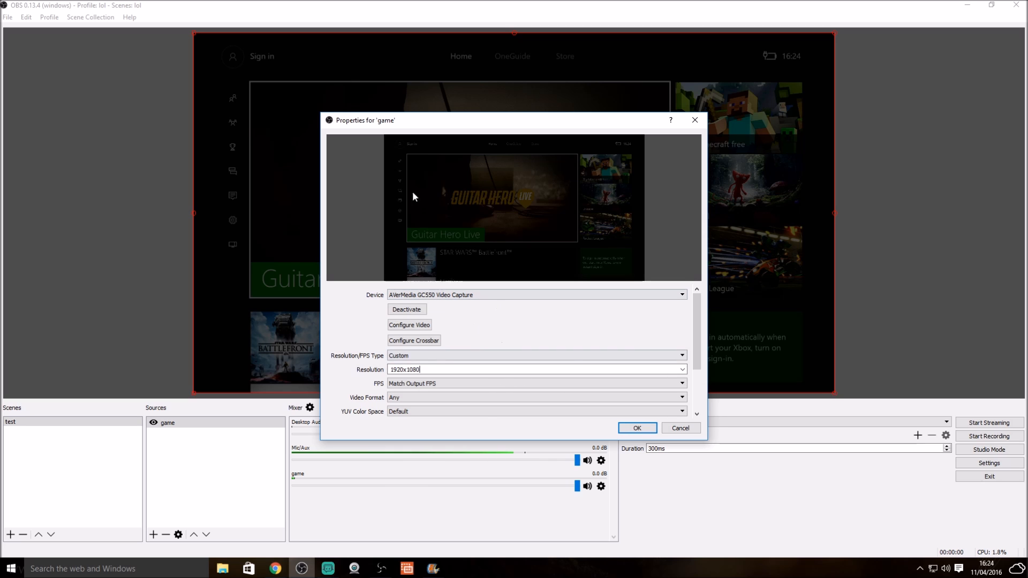
{"action": "left_click_drag", "start_coordinate": [698, 352], "coordinate": [696, 387]}
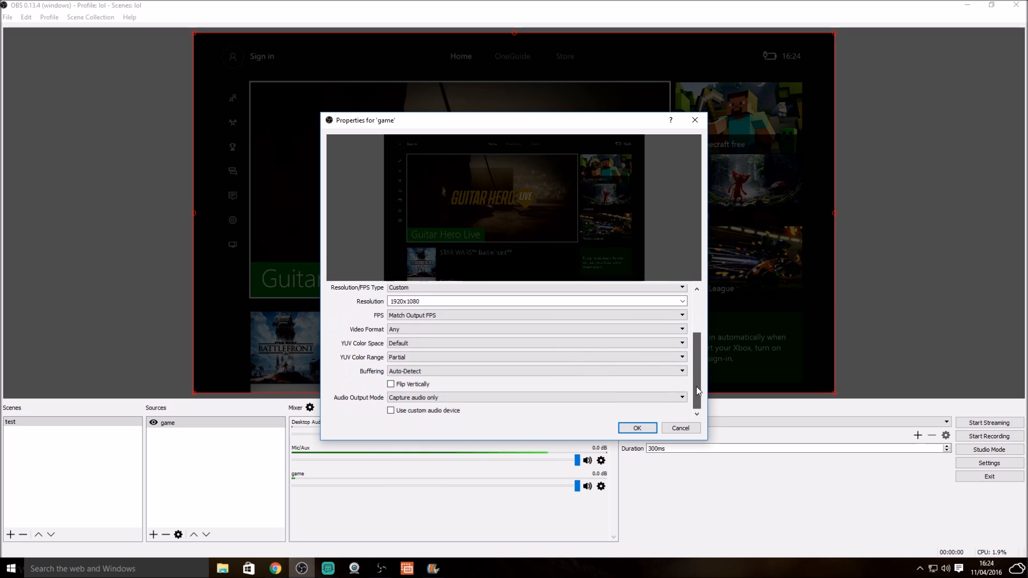
{"action": "left_click", "coordinate": [637, 427]}
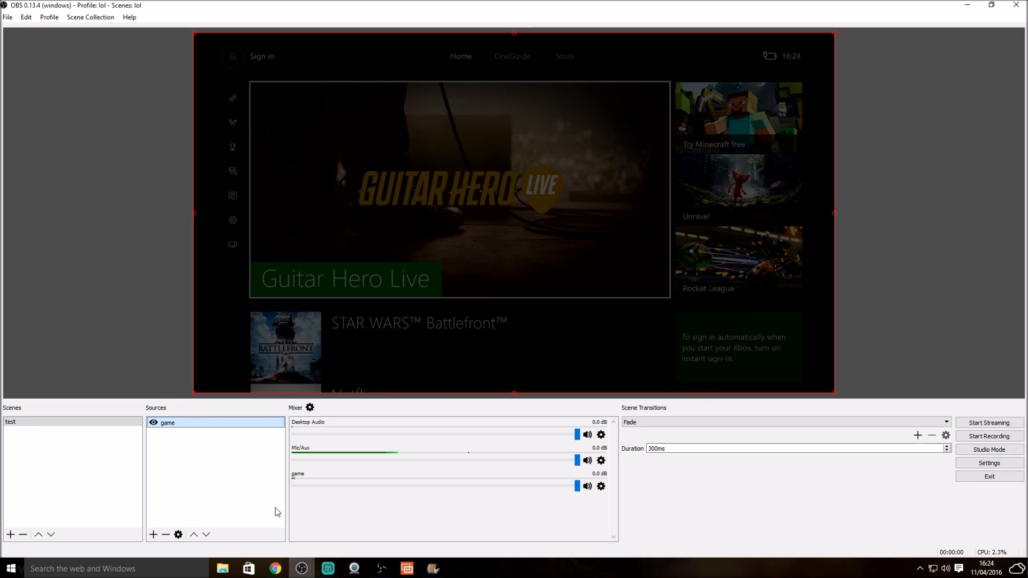
{"action": "left_click", "coordinate": [134, 289]}
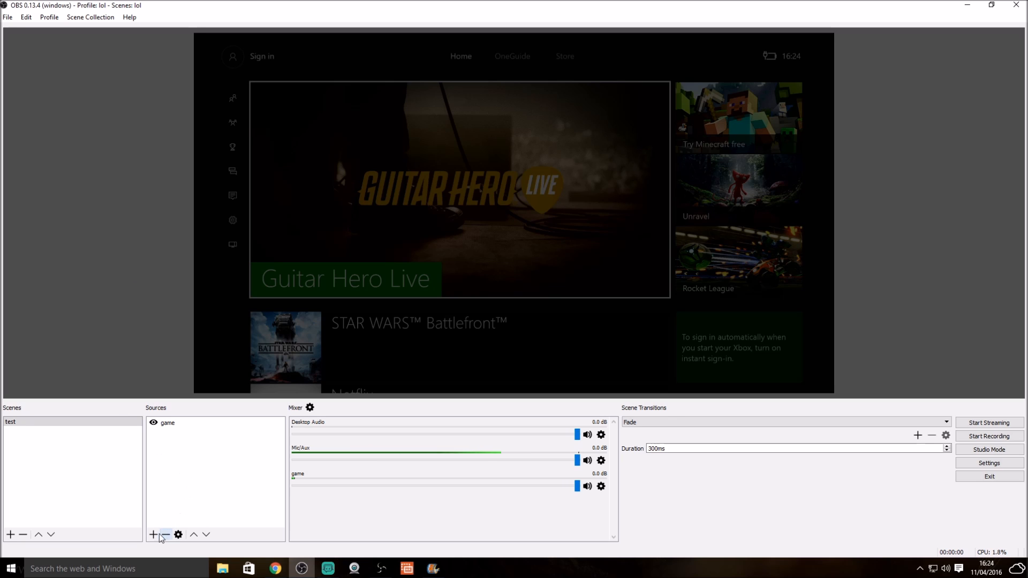
Step: Add a new Image source named bluebackground to the test scene
{"action": "left_click", "coordinate": [180, 503]}
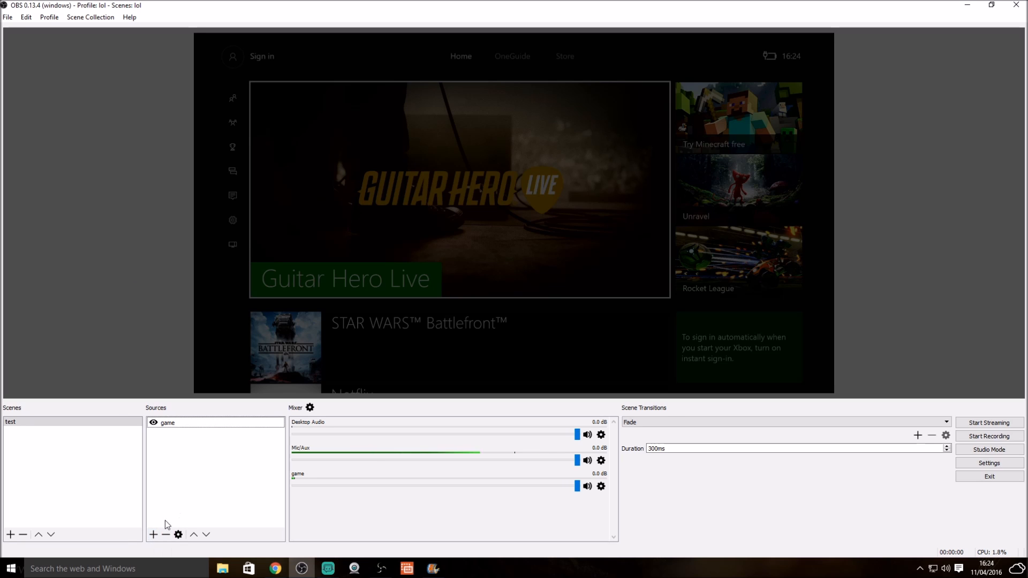
{"action": "left_click", "coordinate": [154, 535]}
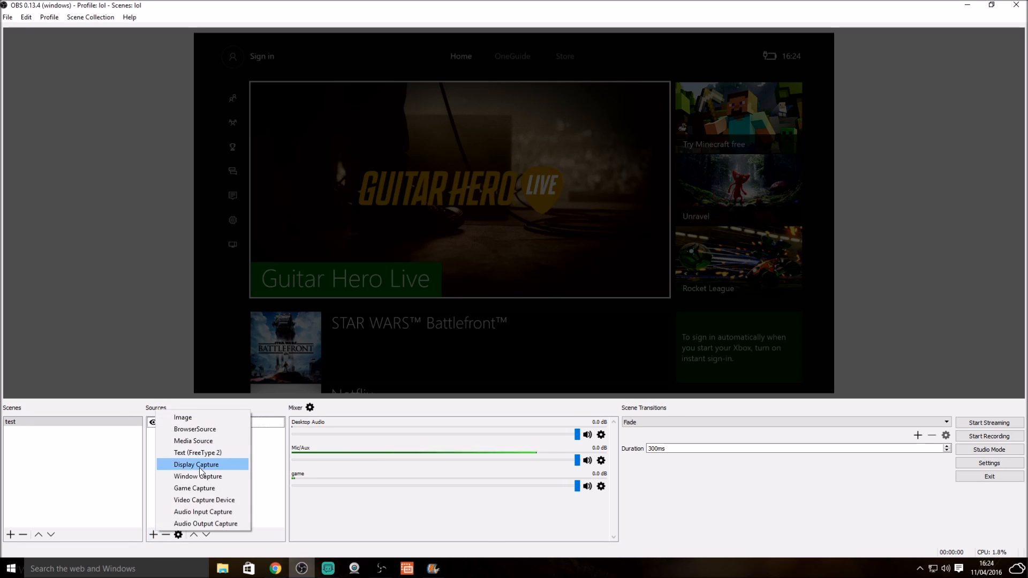
{"action": "left_click", "coordinate": [200, 420]}
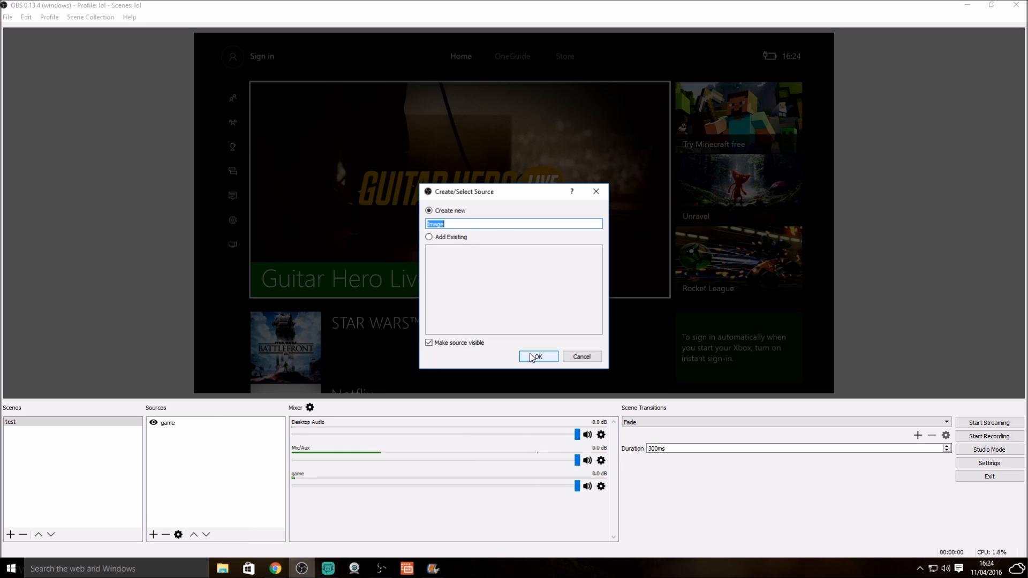
{"action": "type", "text": "blu"}
{"action": "left_click", "coordinate": [532, 358]}
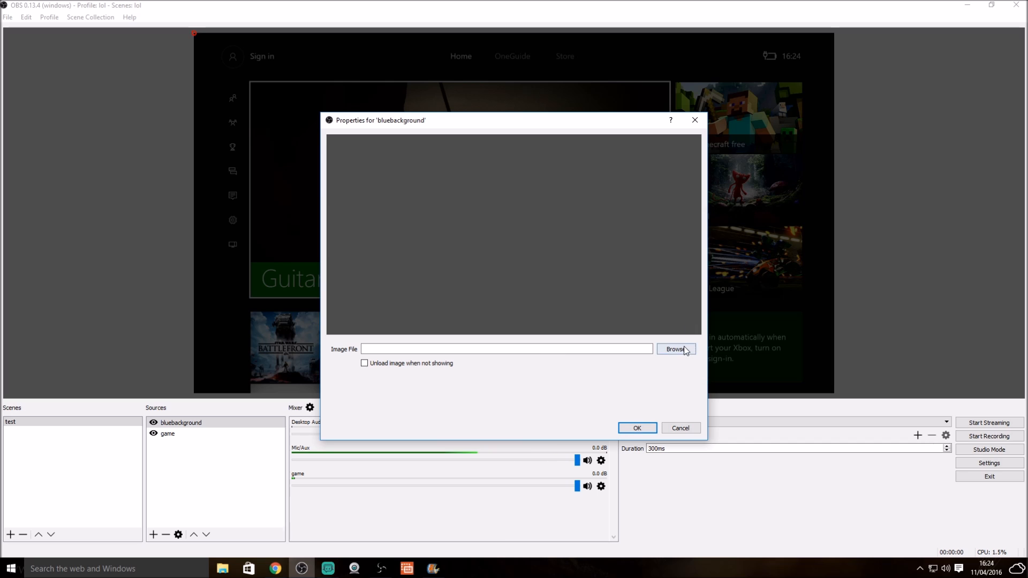
Step: Load blue background.png from D:/pictures into the image source, and shrink and place it in the upper-right corner of the canvas
{"action": "left_click", "coordinate": [676, 349]}
{"action": "left_click", "coordinate": [506, 207]}
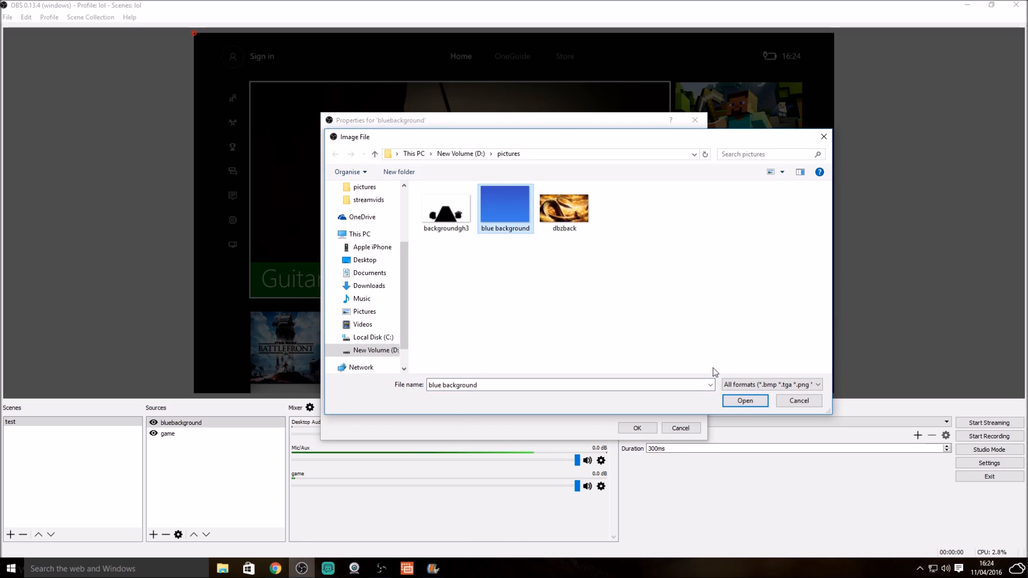
{"action": "left_click", "coordinate": [746, 401]}
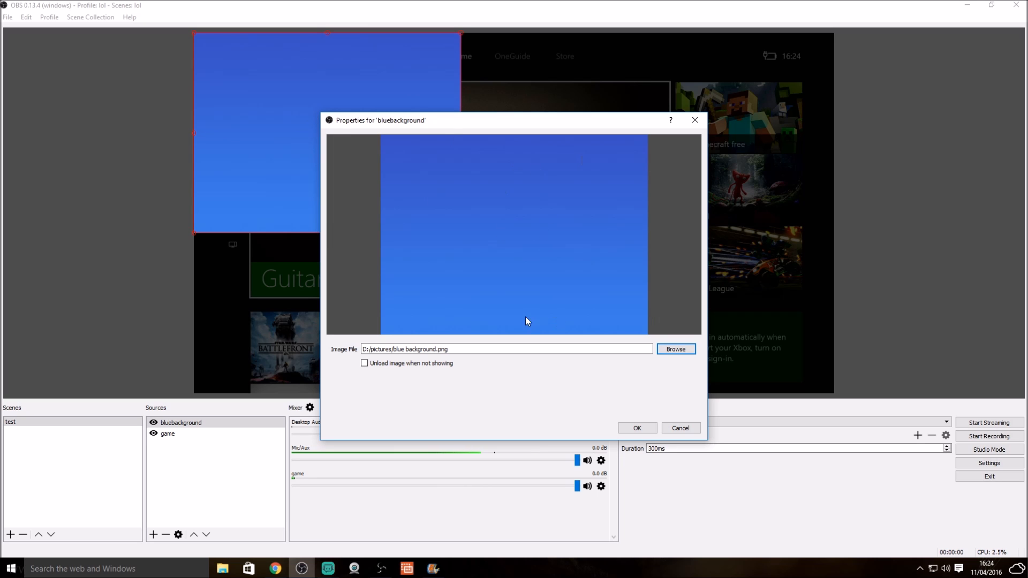
{"action": "left_click", "coordinate": [643, 432]}
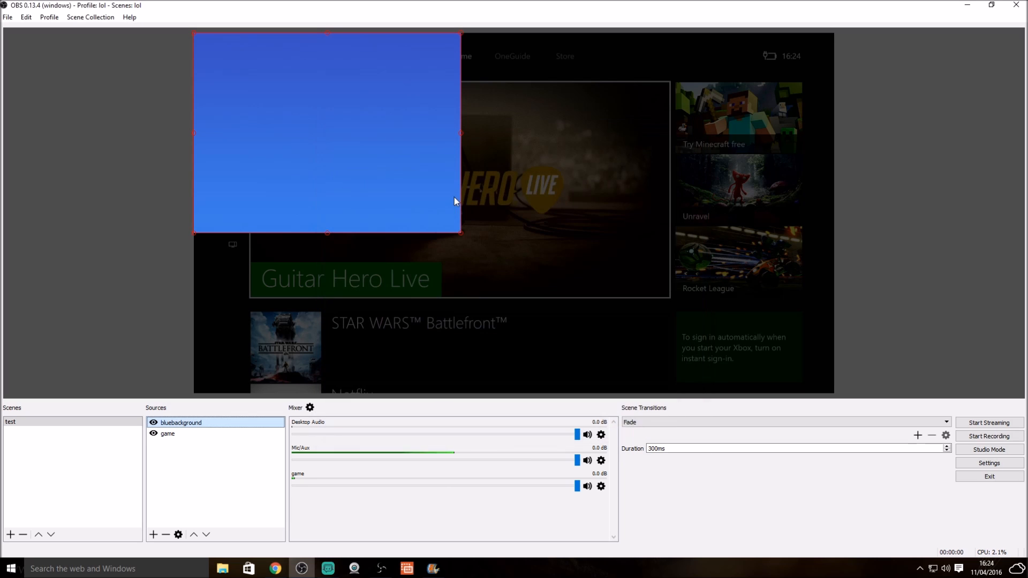
{"action": "left_click_drag", "start_coordinate": [460, 231], "coordinate": [801, 104]}
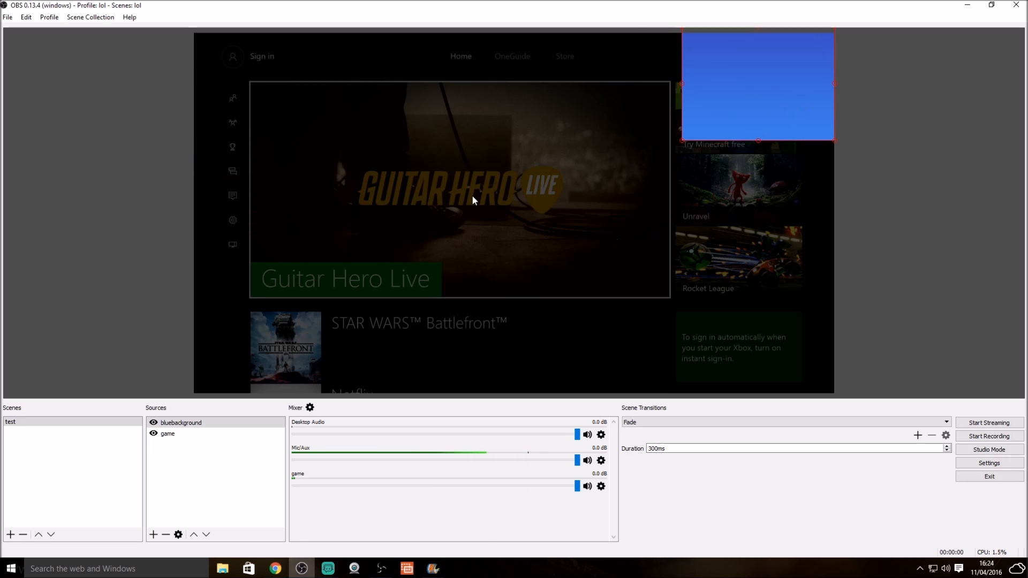
{"action": "left_click", "coordinate": [194, 465]}
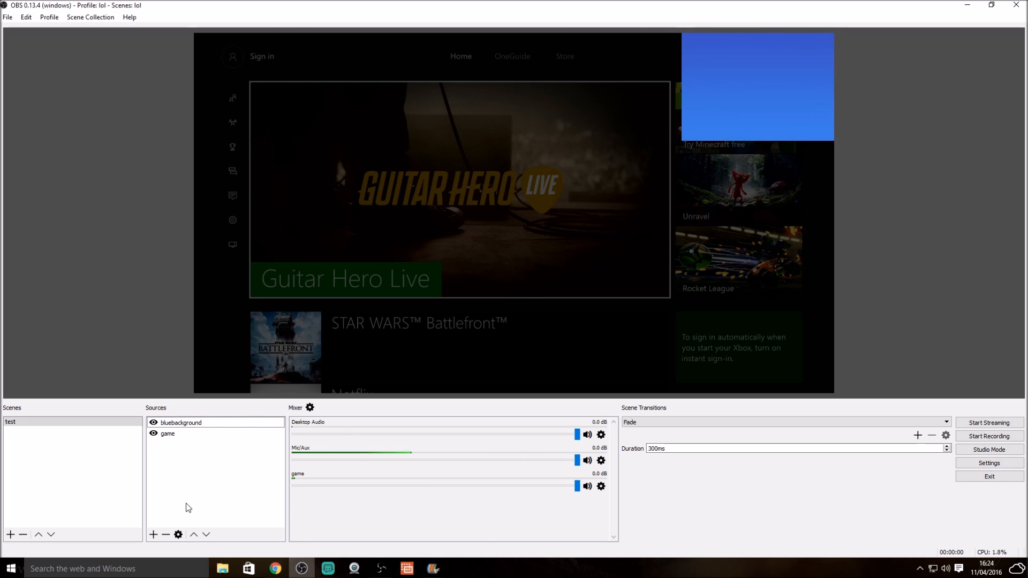
Step: Add a new Video Capture Device source named webcam to the test scene
{"action": "left_click", "coordinate": [154, 534]}
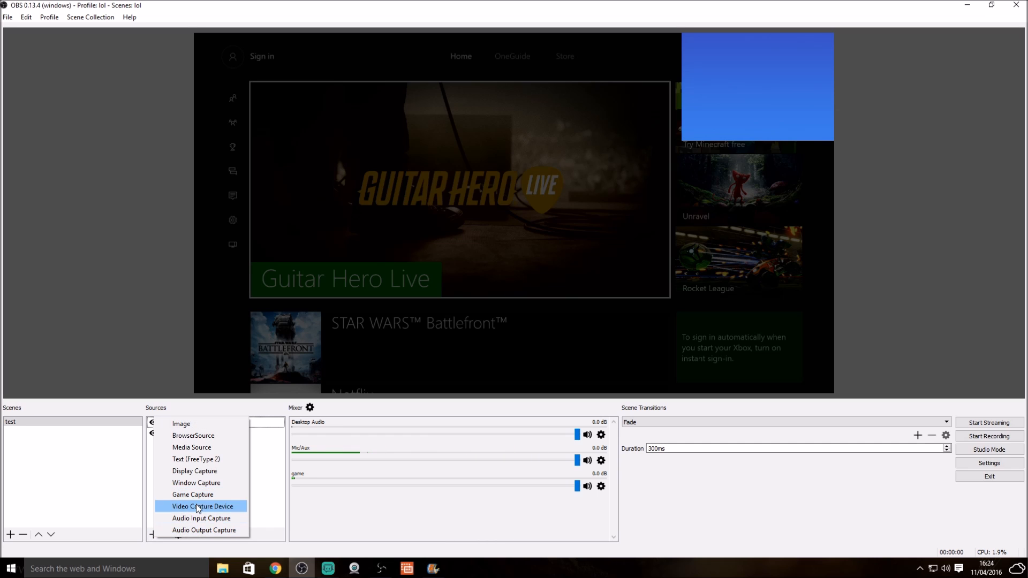
{"action": "left_click", "coordinate": [198, 507]}
{"action": "type", "text": "we"}
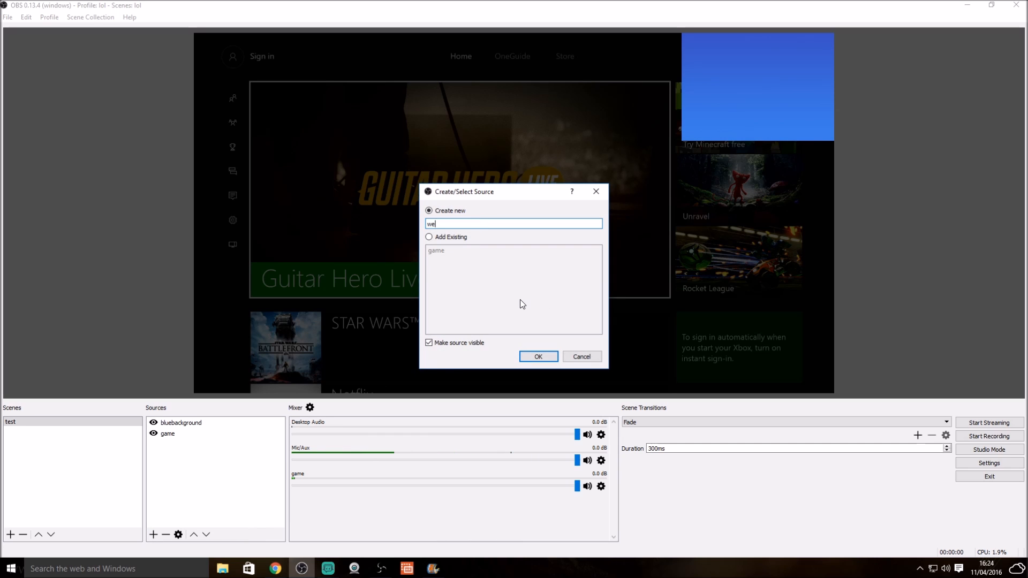
{"action": "type", "text": "bcam"}
{"action": "left_click", "coordinate": [548, 357]}
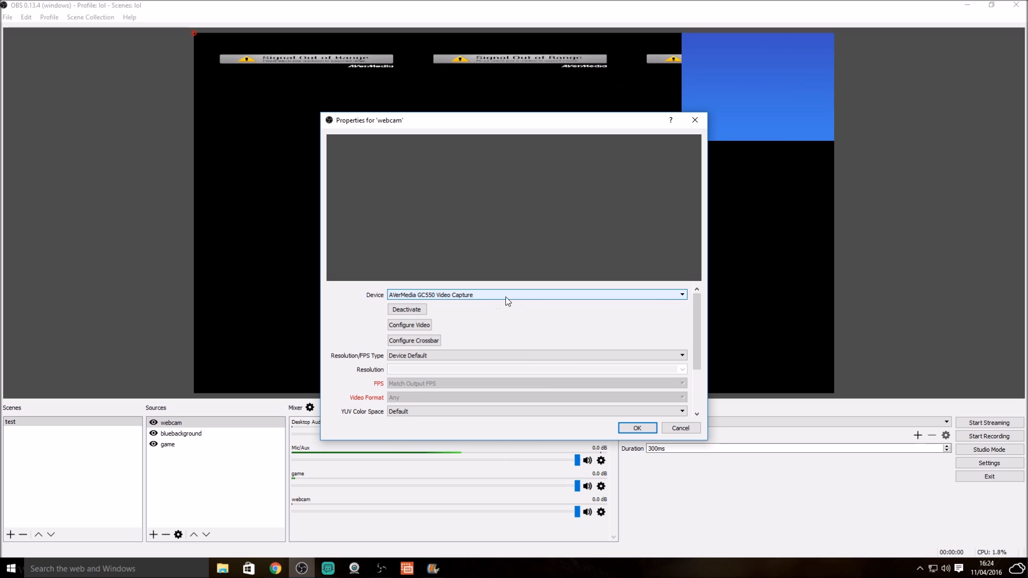
Step: Set the webcam source's device to Logitech HD Pro Webcam C920 and accept its properties
{"action": "left_click", "coordinate": [477, 297]}
{"action": "left_click", "coordinate": [476, 310]}
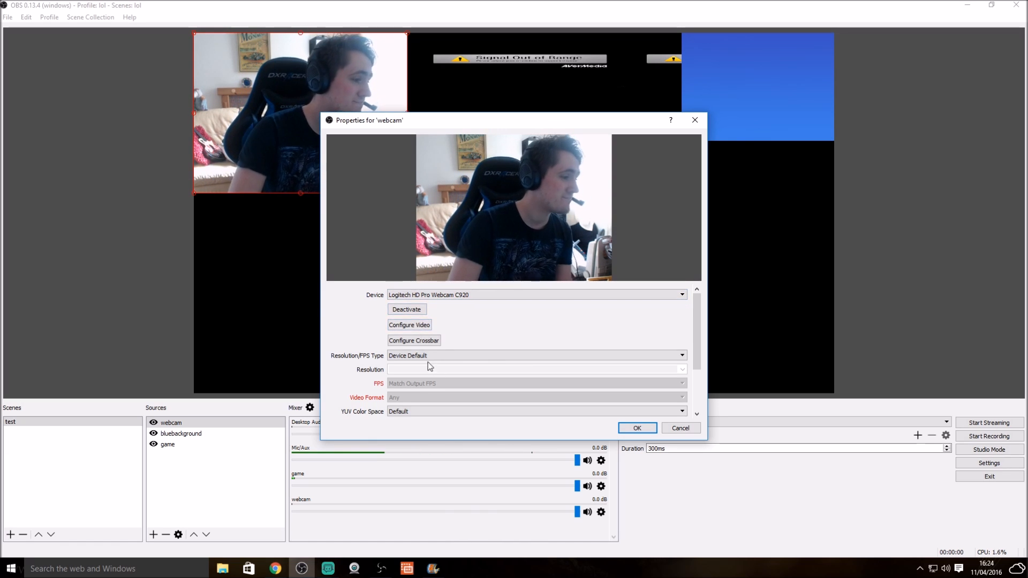
{"action": "left_click", "coordinate": [474, 357]}
{"action": "left_click", "coordinate": [487, 335]}
{"action": "left_click", "coordinate": [638, 428]}
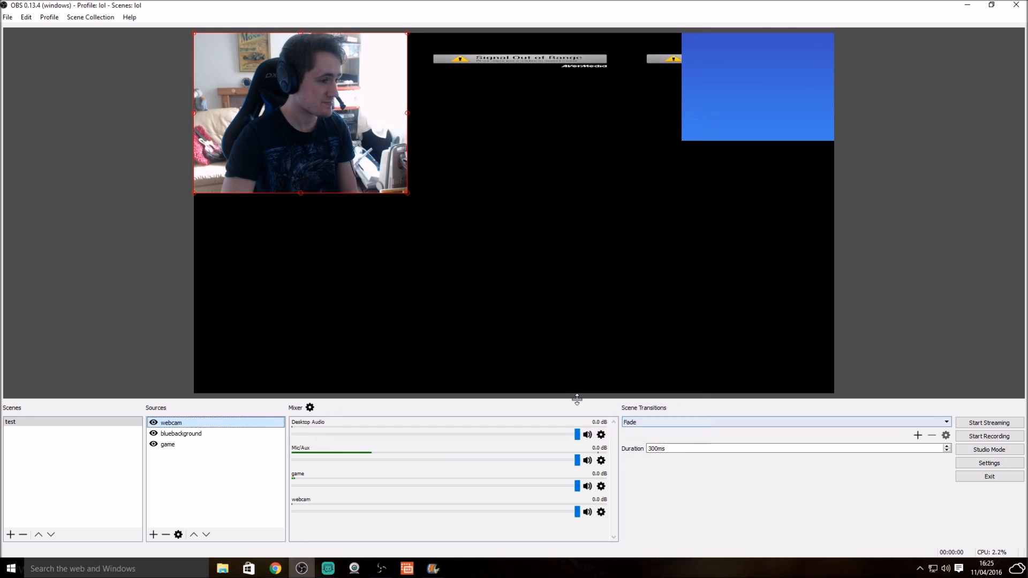
Step: Shrink the webcam and place it over the blue image in the canvas's upper-right corner, and adjust the image to frame it as a border
{"action": "left_click_drag", "start_coordinate": [407, 191], "coordinate": [324, 130]}
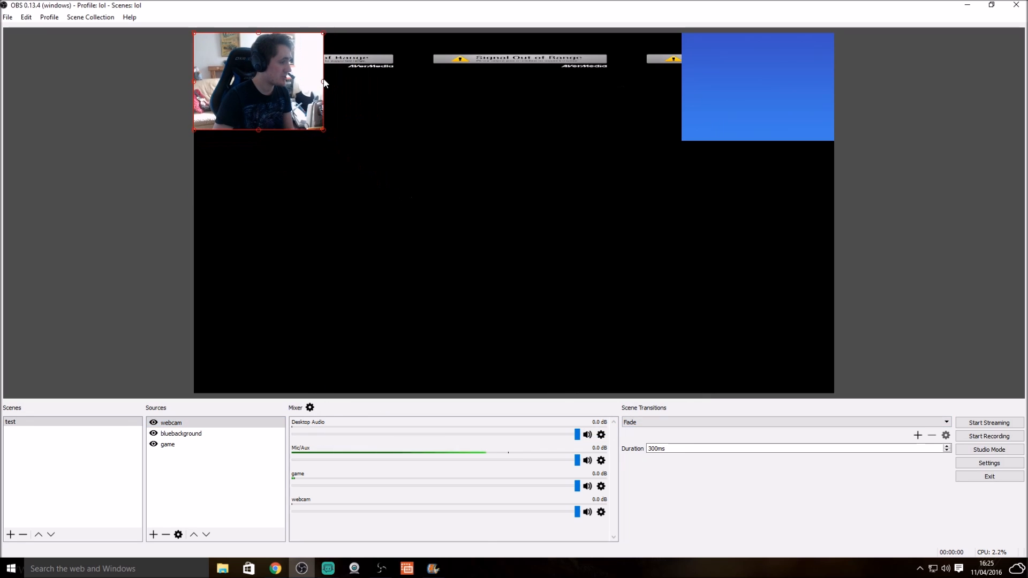
{"action": "left_click_drag", "start_coordinate": [325, 84], "coordinate": [791, 96]}
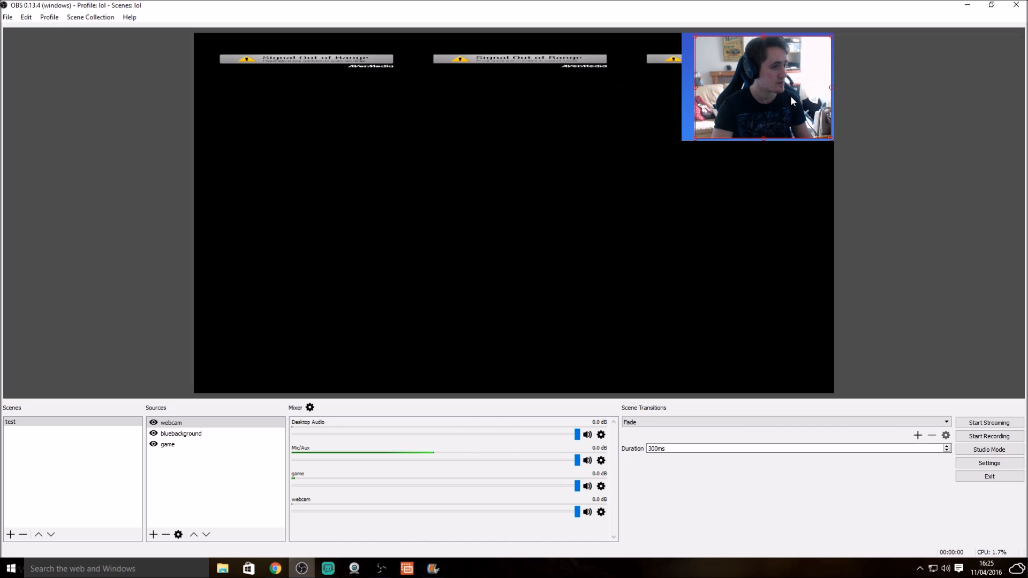
{"action": "left_click", "coordinate": [685, 129]}
{"action": "left_click_drag", "start_coordinate": [682, 141], "coordinate": [692, 131]}
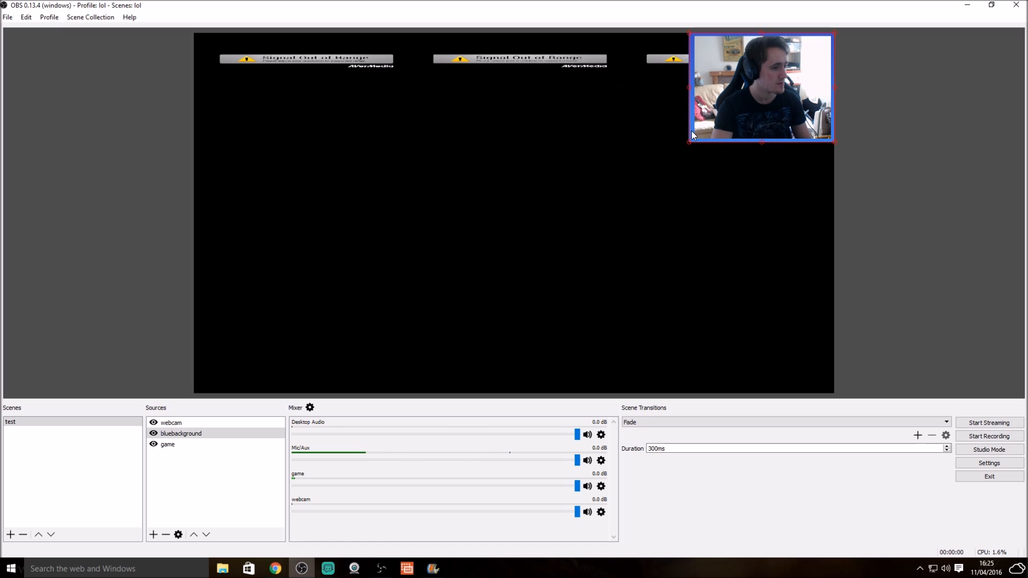
{"action": "left_click", "coordinate": [738, 172]}
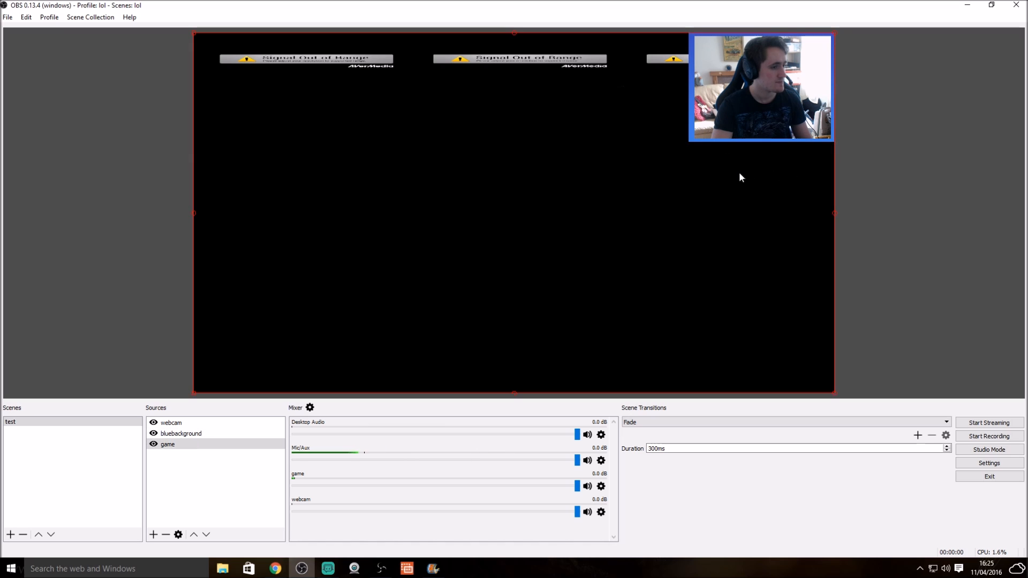
{"action": "left_click", "coordinate": [888, 172]}
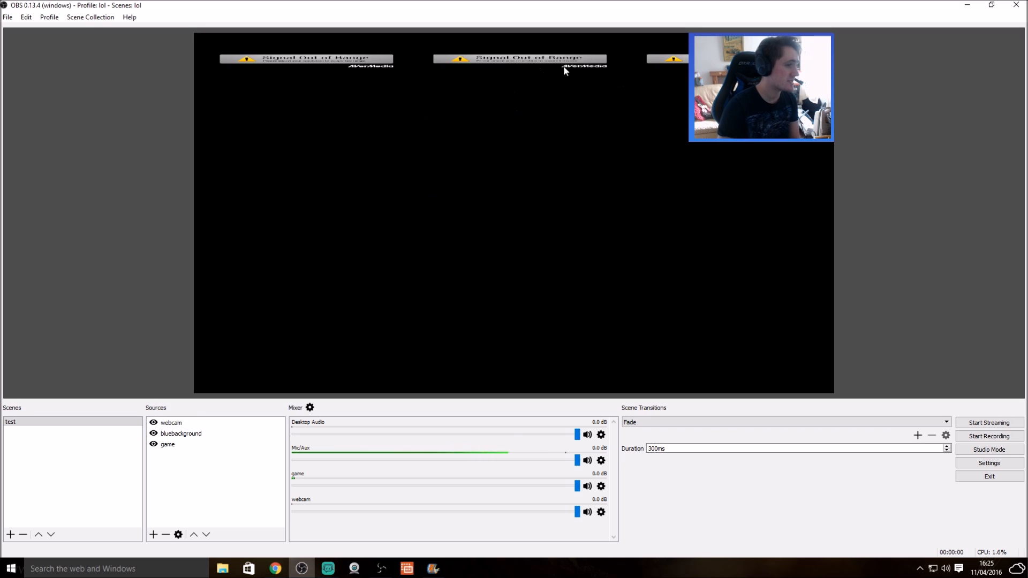
Step: Deactivate and reactivate the capture device in the game source's properties, accept them and deselect the source
{"action": "left_click", "coordinate": [196, 445]}
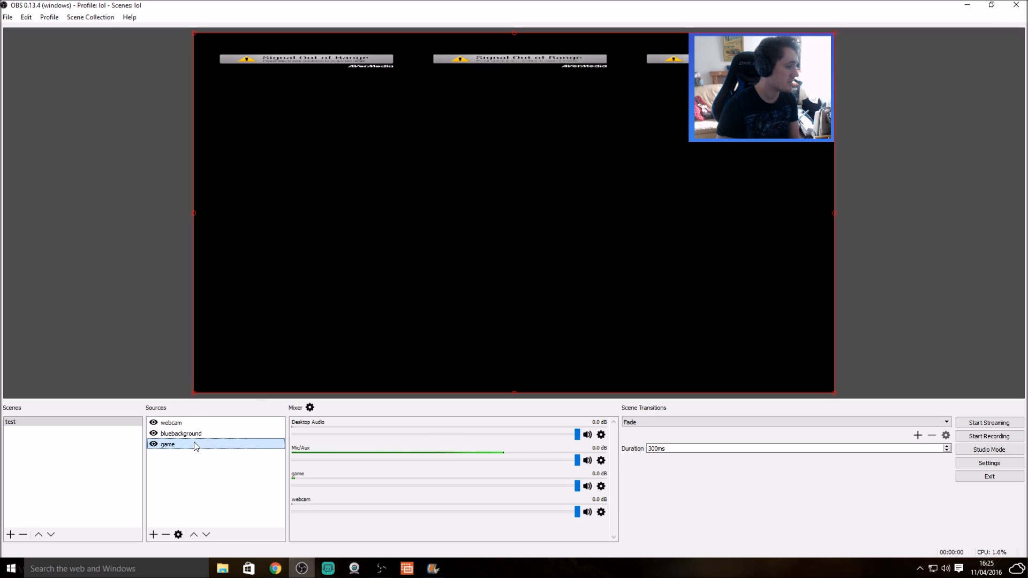
{"action": "right_click", "coordinate": [356, 284]}
{"action": "left_click", "coordinate": [394, 435]}
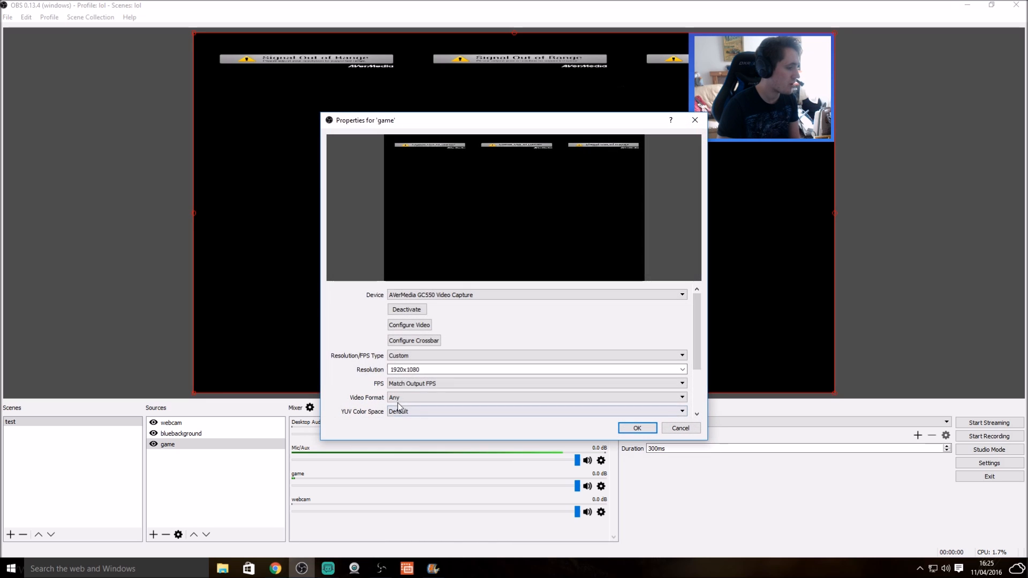
{"action": "left_click", "coordinate": [408, 310]}
{"action": "left_click", "coordinate": [409, 310]}
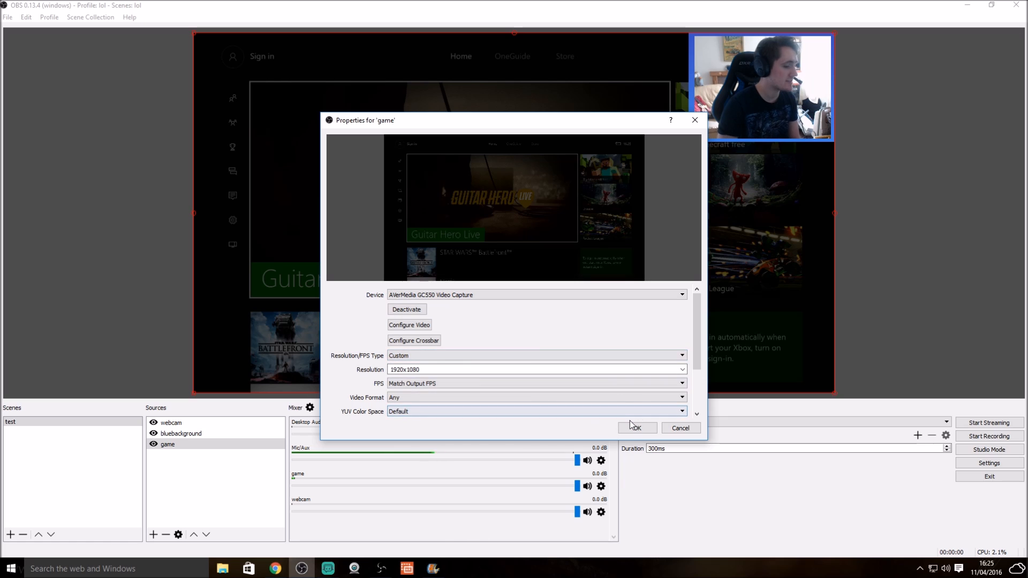
{"action": "left_click", "coordinate": [634, 427]}
{"action": "left_click", "coordinate": [189, 320]}
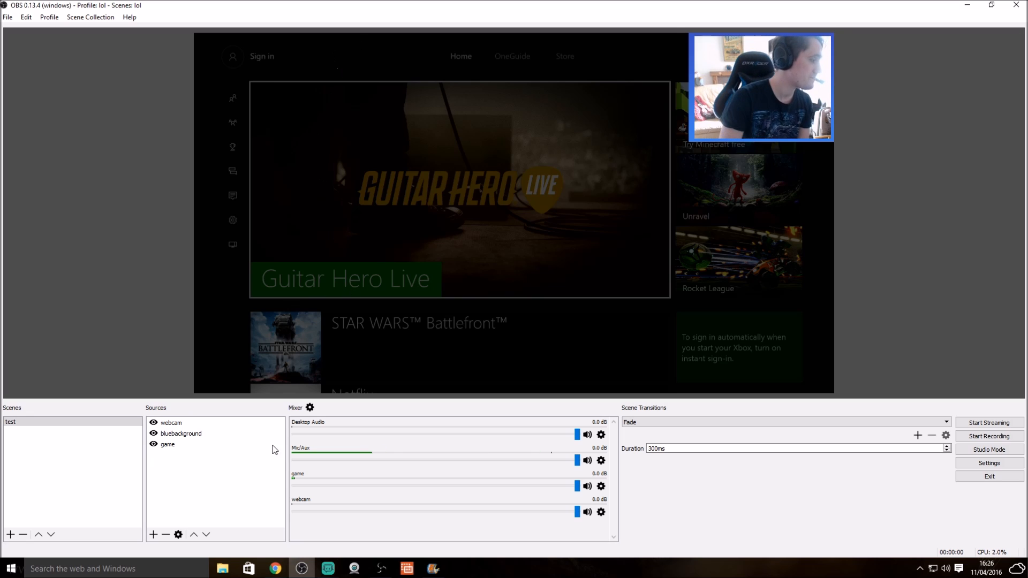
Step: Add a new BrowserSource to the test scene, keeping its default name
{"action": "left_click", "coordinate": [154, 537]}
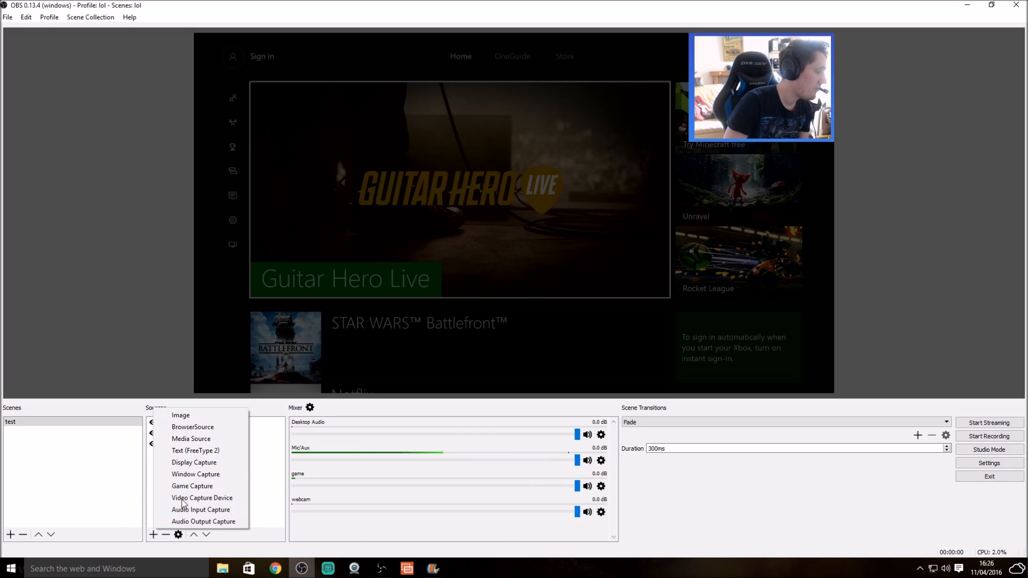
{"action": "left_click", "coordinate": [206, 428]}
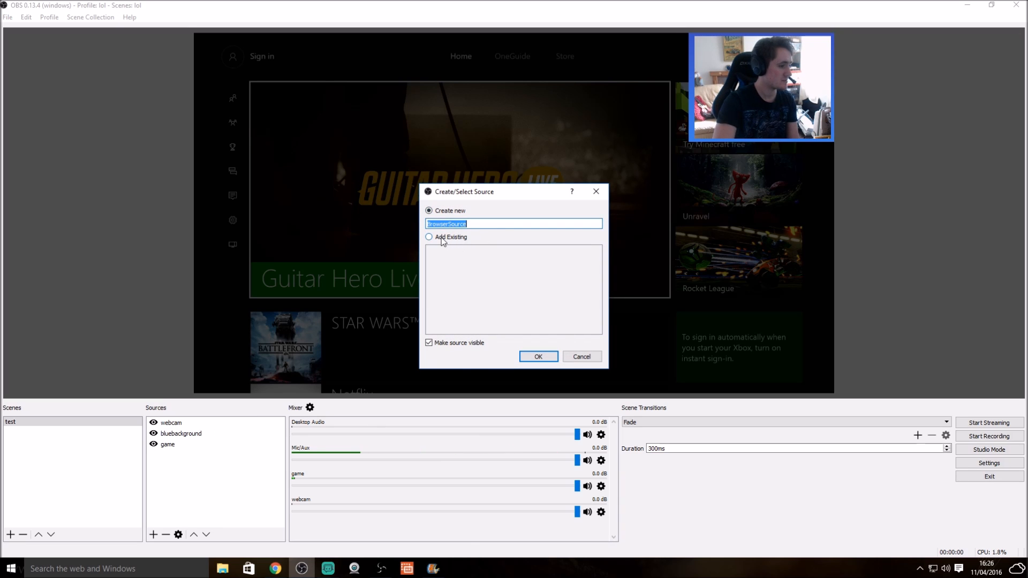
{"action": "left_click", "coordinate": [538, 356]}
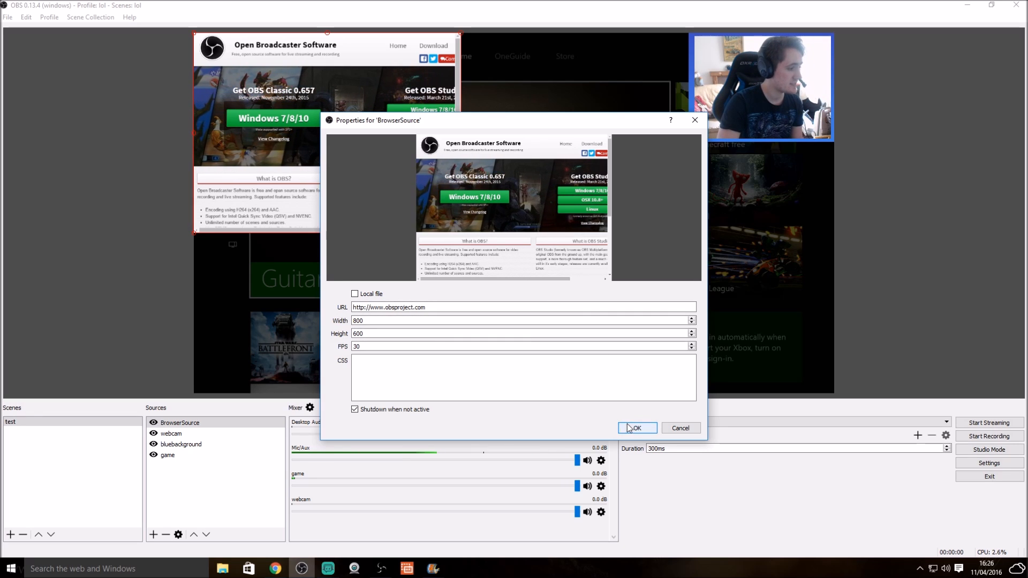
Step: Set the browser source's FPS to 60 and move it to the upper middle of the canvas
{"action": "left_click_drag", "start_coordinate": [368, 347], "coordinate": [320, 340]}
{"action": "type", "text": "60"}
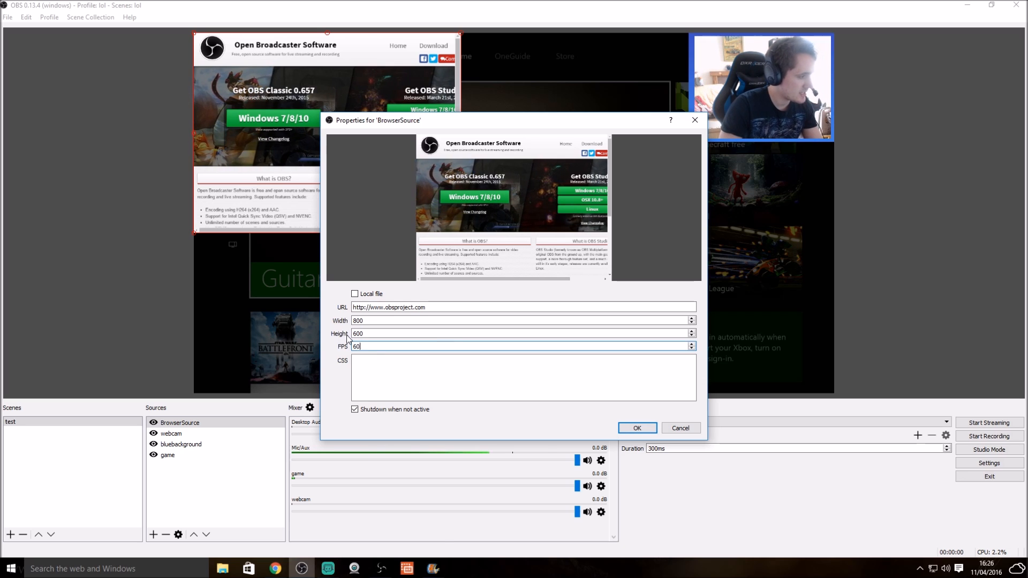
{"action": "left_click", "coordinate": [637, 428]}
{"action": "left_click_drag", "start_coordinate": [526, 146], "coordinate": [528, 132]}
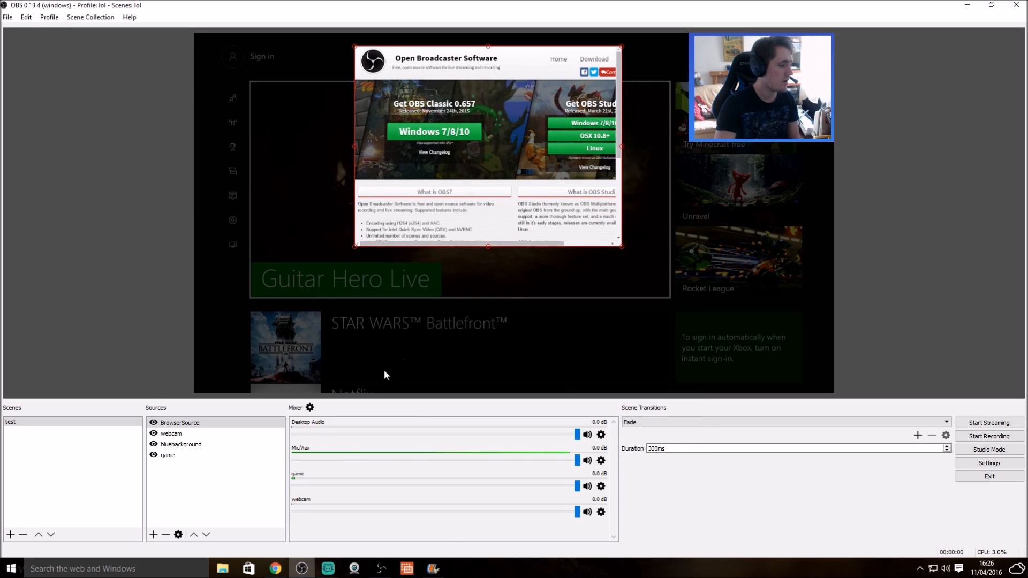
Step: Open the browser source's properties, and switch to the TwitchAlerts Alert Box page in Chrome
{"action": "right_click", "coordinate": [456, 184]}
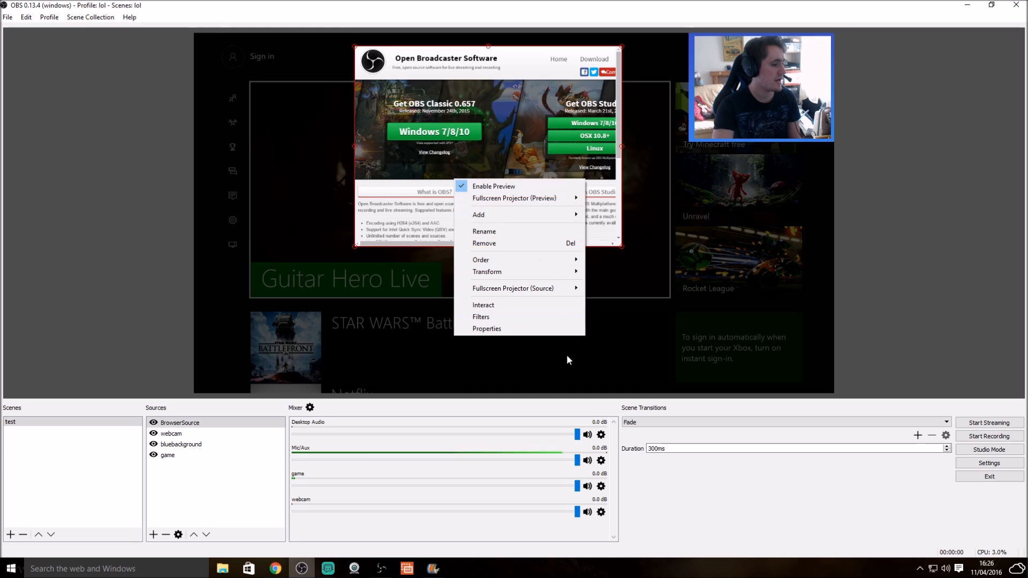
{"action": "left_click", "coordinate": [511, 329]}
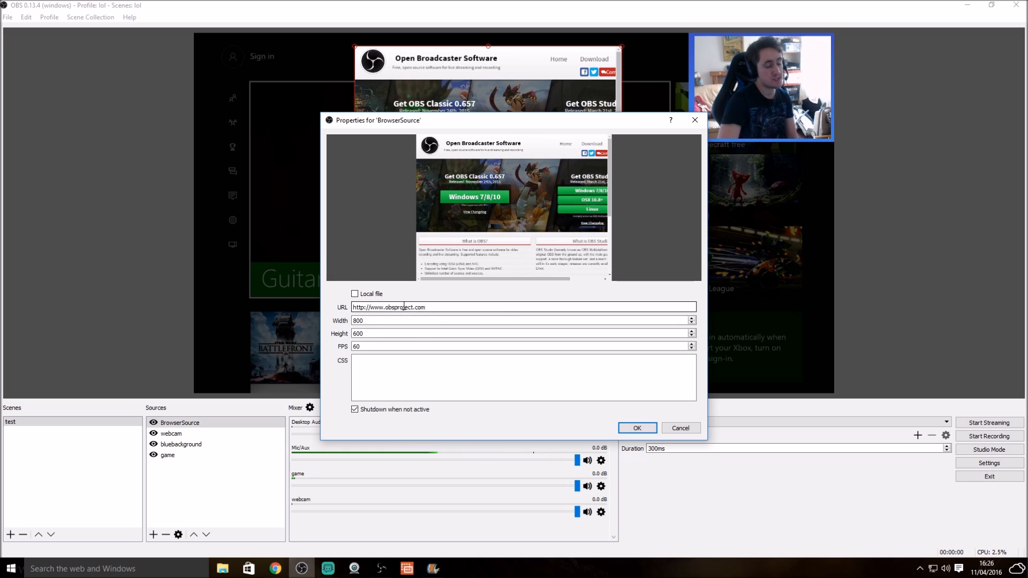
{"action": "left_click", "coordinate": [275, 569]}
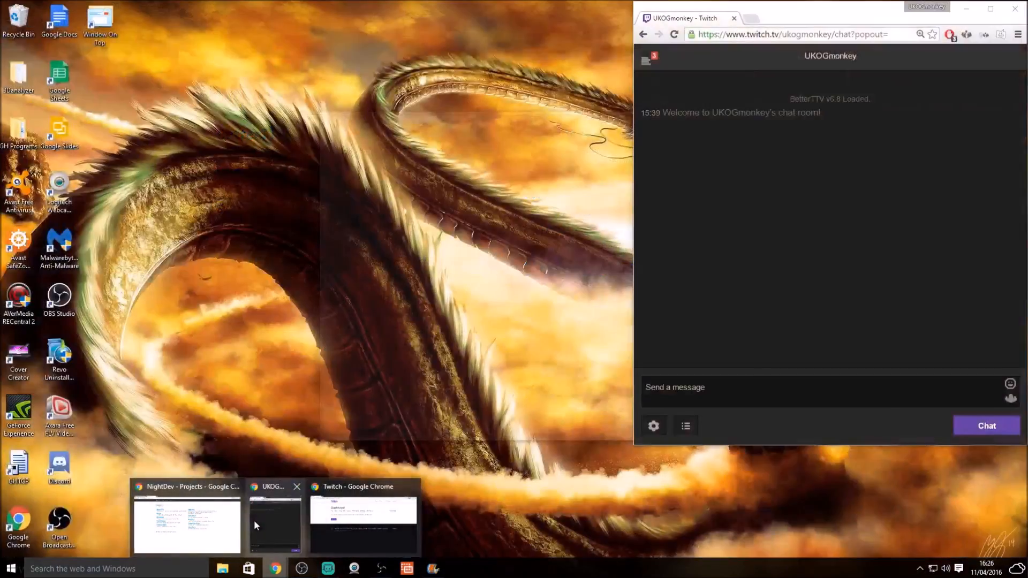
{"action": "left_click", "coordinate": [219, 522]}
{"action": "left_click", "coordinate": [15, 9]}
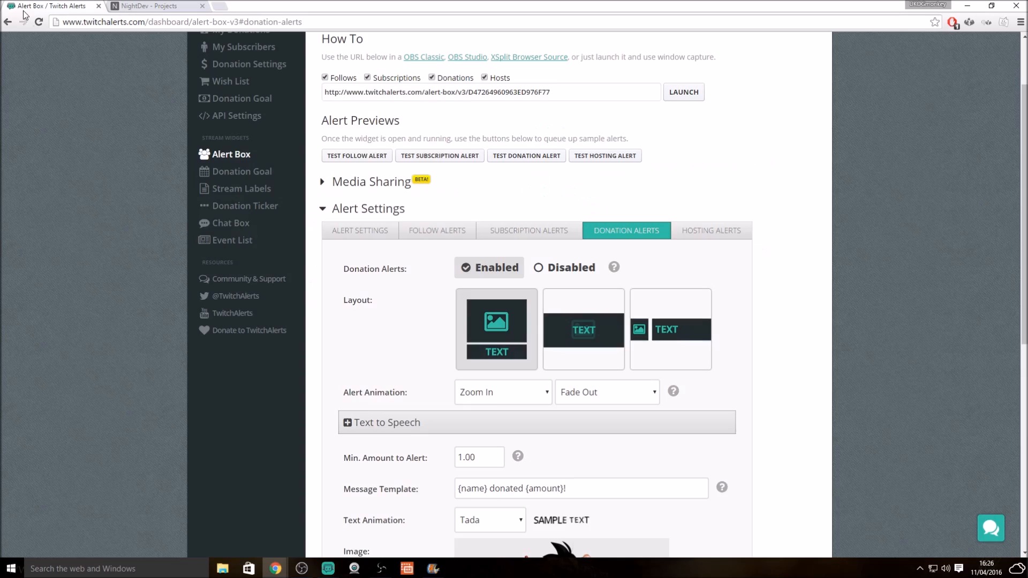
Step: Review the Alert Box page's donation and general alert settings, and copy its widget URL
{"action": "scroll", "coordinate": [383, 150], "scroll_direction": "up", "scroll_amount": 3}
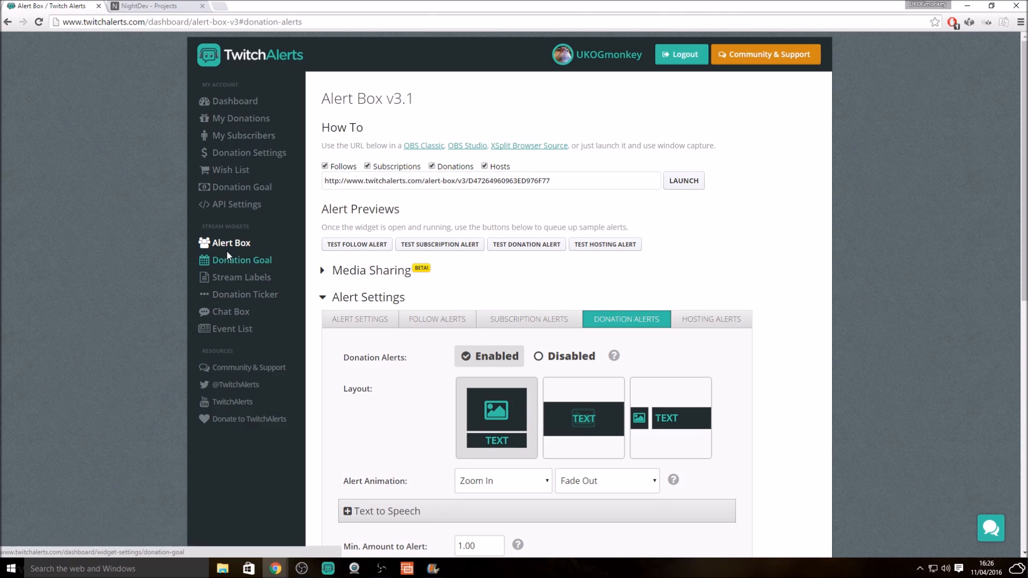
{"action": "scroll", "coordinate": [718, 311], "scroll_direction": "down", "scroll_amount": 2}
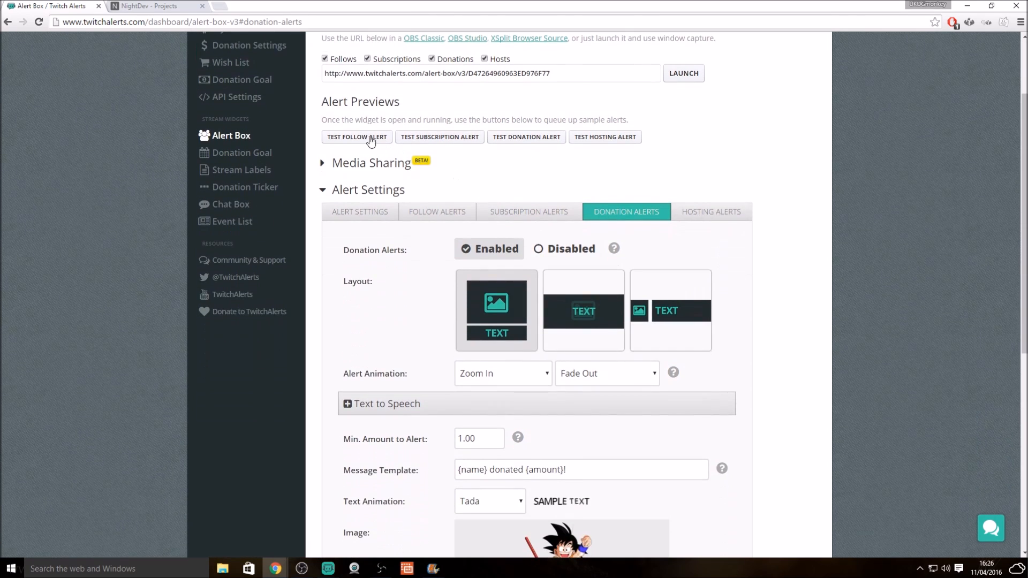
{"action": "scroll", "coordinate": [399, 130], "scroll_direction": "down", "scroll_amount": 2}
{"action": "scroll", "coordinate": [400, 175], "scroll_direction": "up", "scroll_amount": 1}
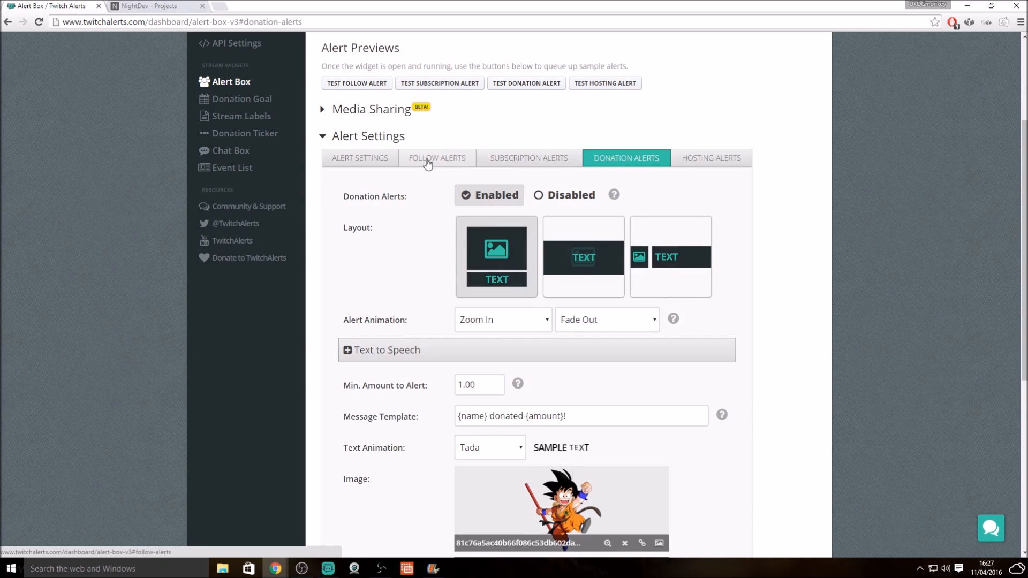
{"action": "left_click", "coordinate": [367, 161]}
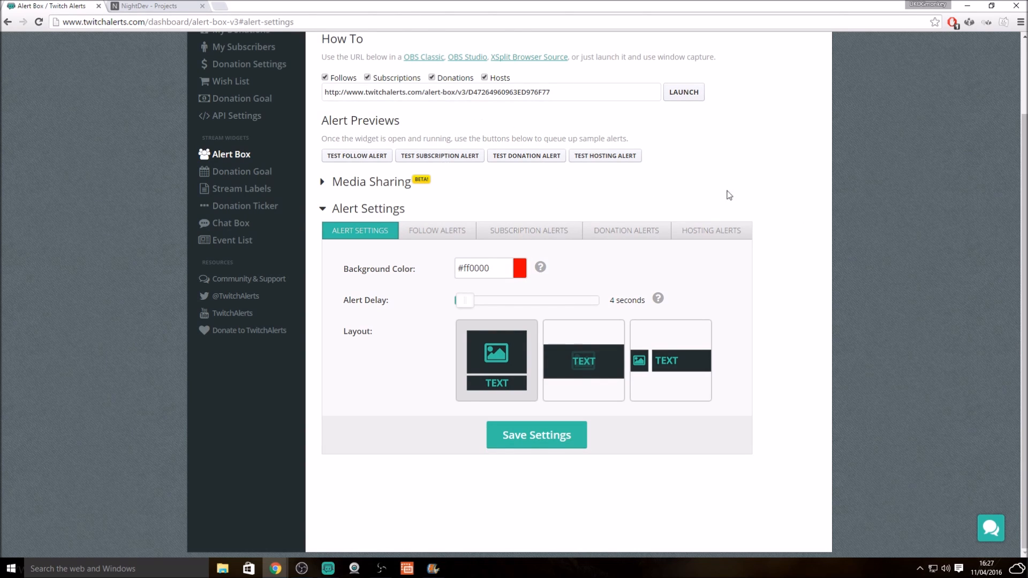
{"action": "scroll", "coordinate": [571, 222], "scroll_direction": "up", "scroll_amount": 2}
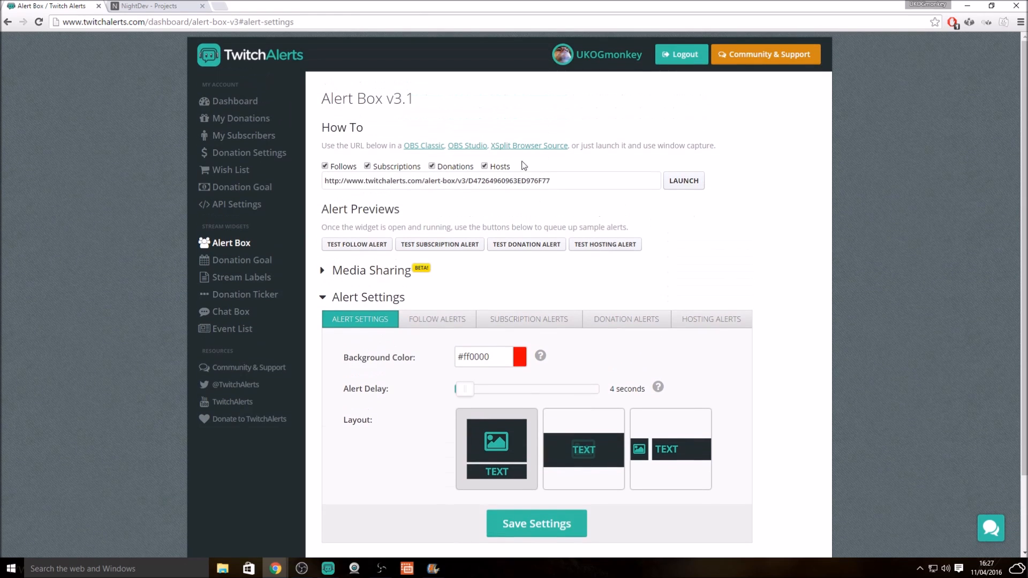
{"action": "left_click", "coordinate": [445, 184]}
{"action": "right_click", "coordinate": [446, 181]}
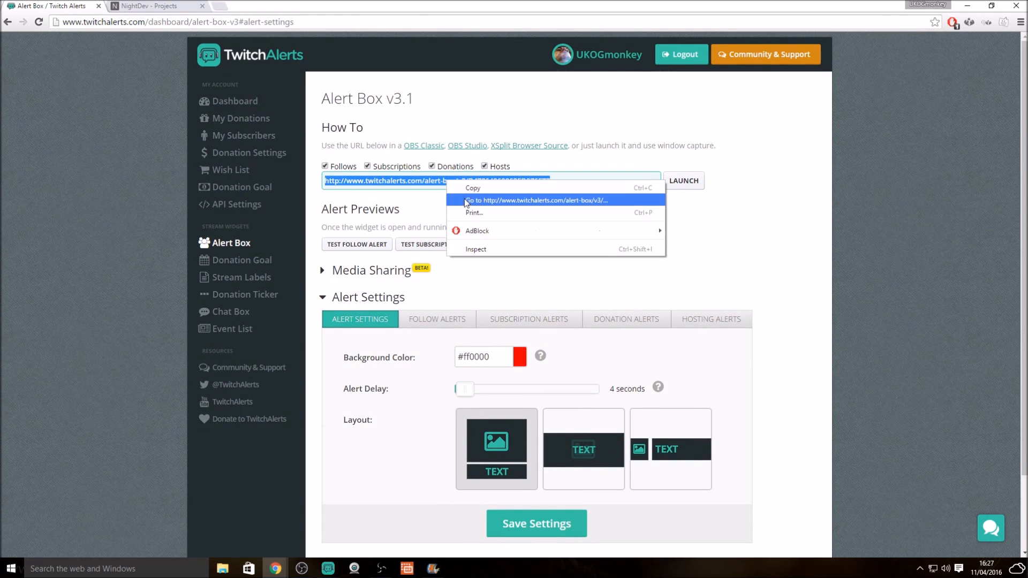
{"action": "left_click", "coordinate": [474, 189]}
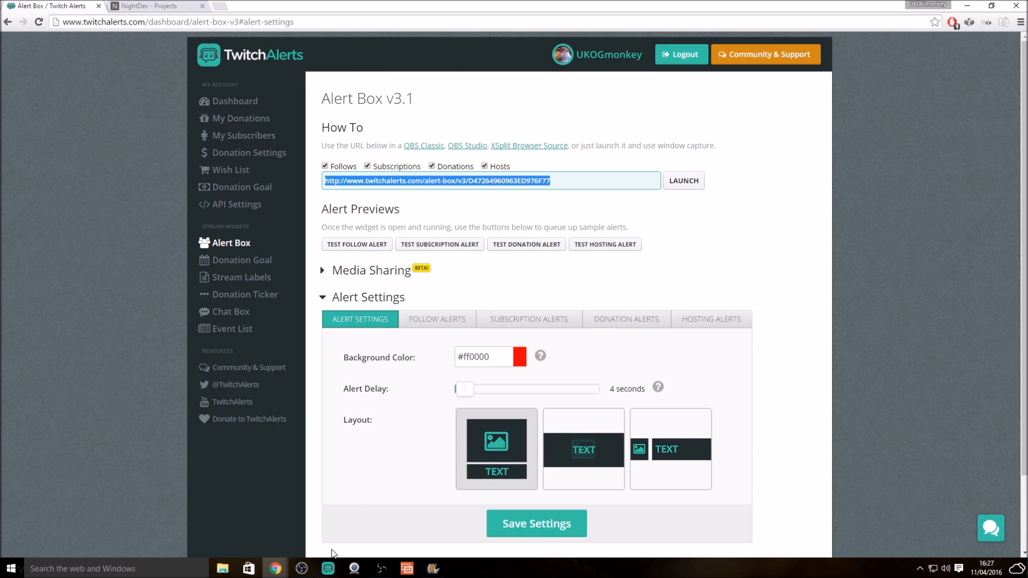
Step: Return to OBS and replace the browser source's URL with the copied alert box URL containing the account's token, accepting the properties
{"action": "left_click", "coordinate": [302, 569]}
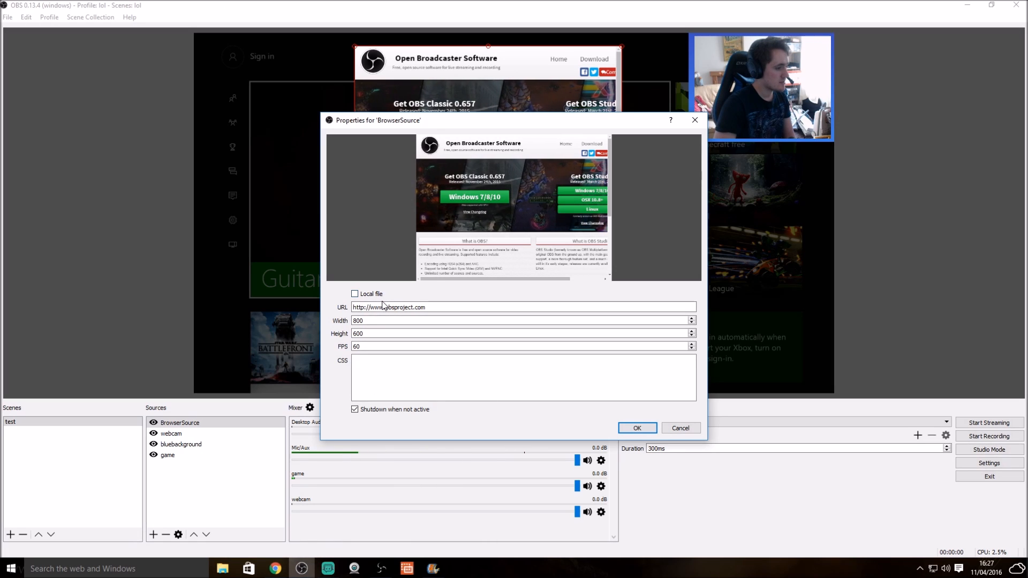
{"action": "left_click_drag", "start_coordinate": [353, 307], "coordinate": [428, 307]}
{"action": "right_click", "coordinate": [426, 308]}
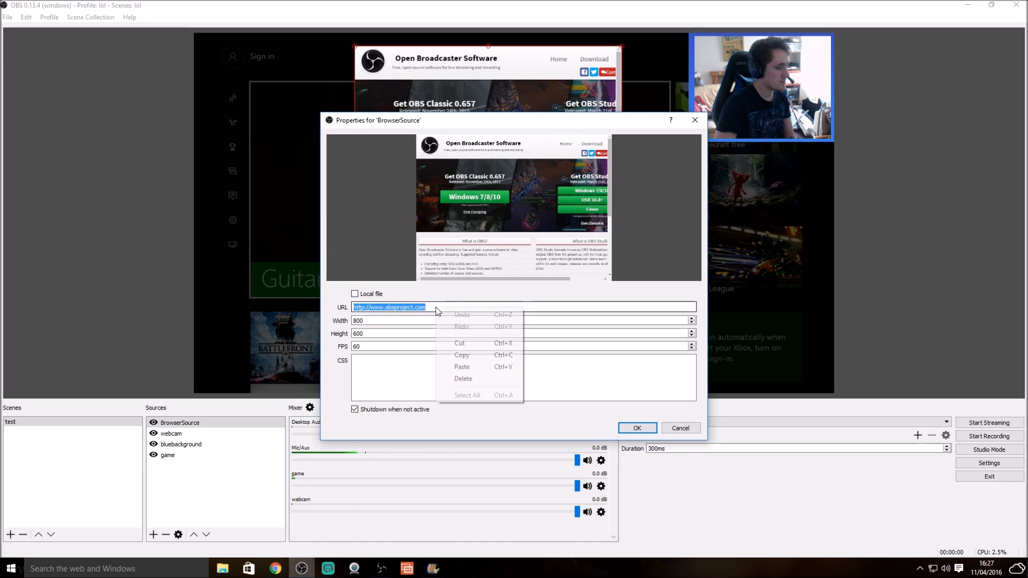
{"action": "left_click", "coordinate": [464, 361]}
{"action": "left_click", "coordinate": [629, 428]}
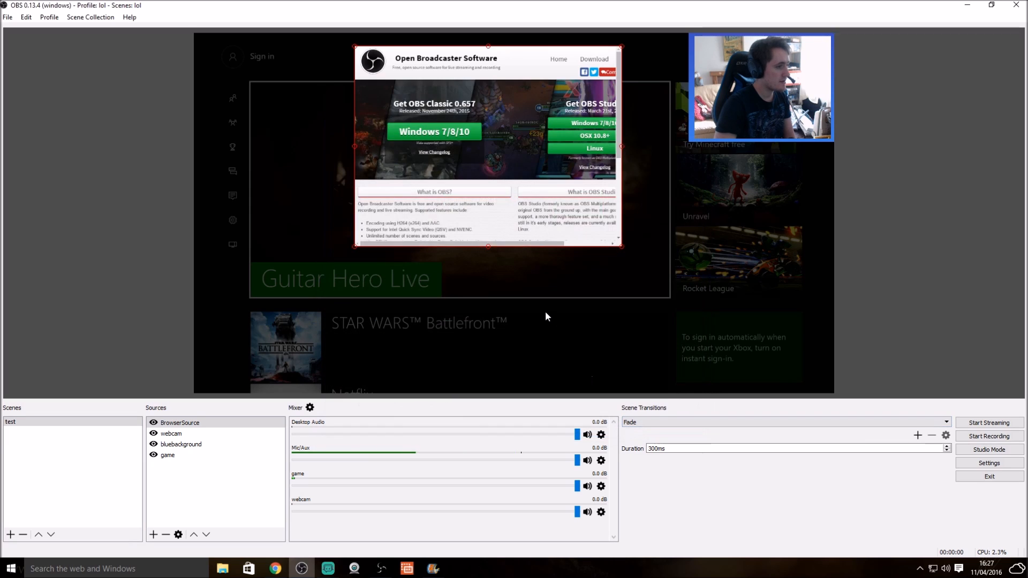
Step: Shrink the alert browser source, place it at the upper middle of the canvas and deselect it
{"action": "left_click_drag", "start_coordinate": [622, 245], "coordinate": [502, 154]}
{"action": "left_click_drag", "start_coordinate": [453, 123], "coordinate": [515, 115]}
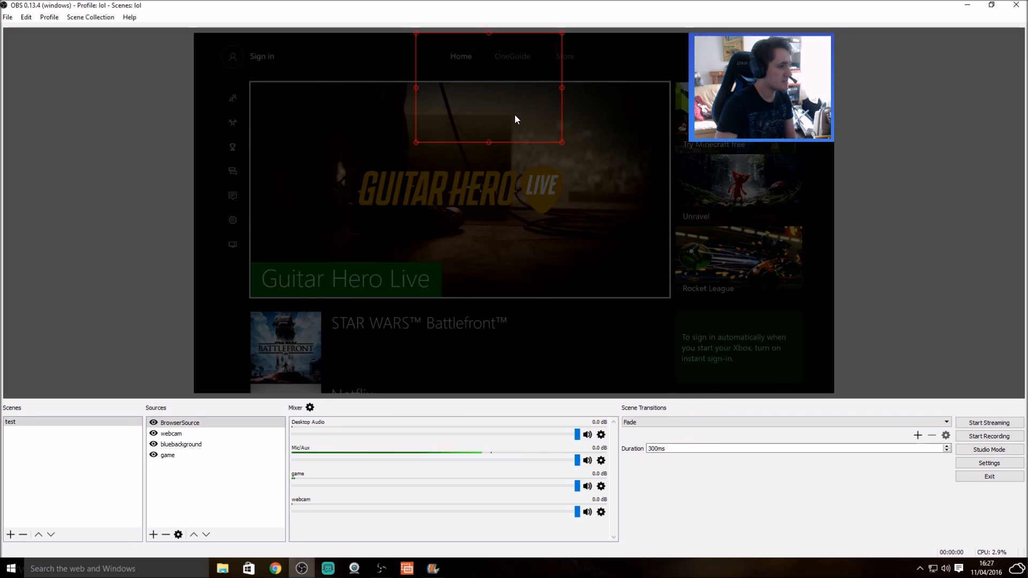
{"action": "left_click", "coordinate": [509, 236]}
{"action": "left_click", "coordinate": [154, 214]}
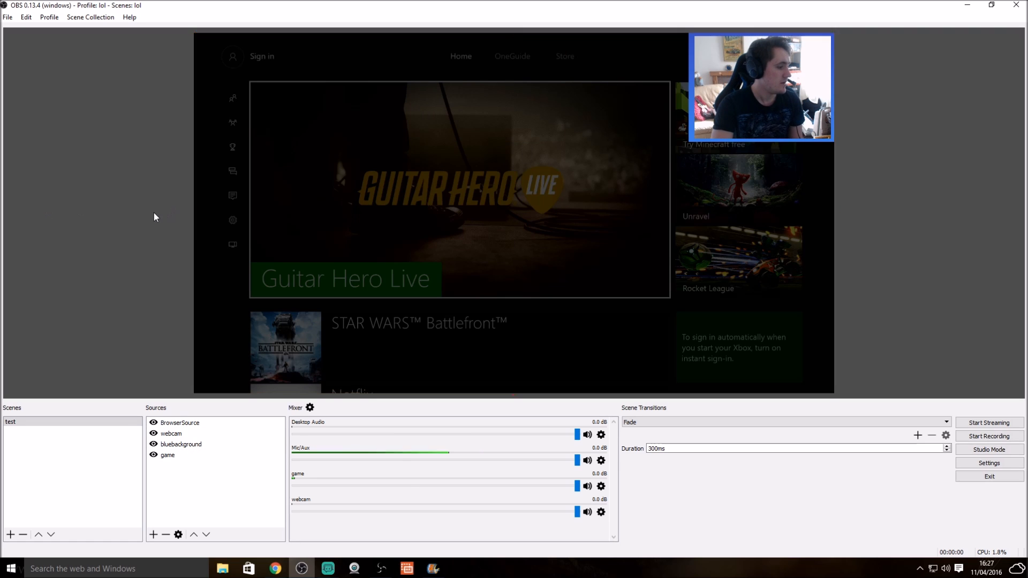
Step: Look over the alert preview options on the TwitchAlerts Alert Box page in Chrome, and return to OBS
{"action": "left_click", "coordinate": [275, 569]}
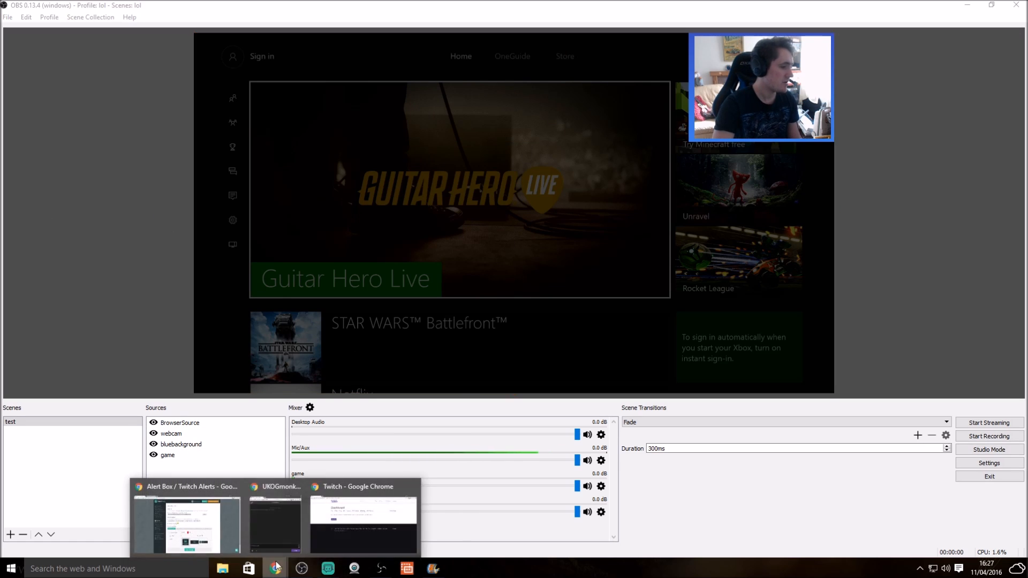
{"action": "left_click", "coordinate": [226, 529]}
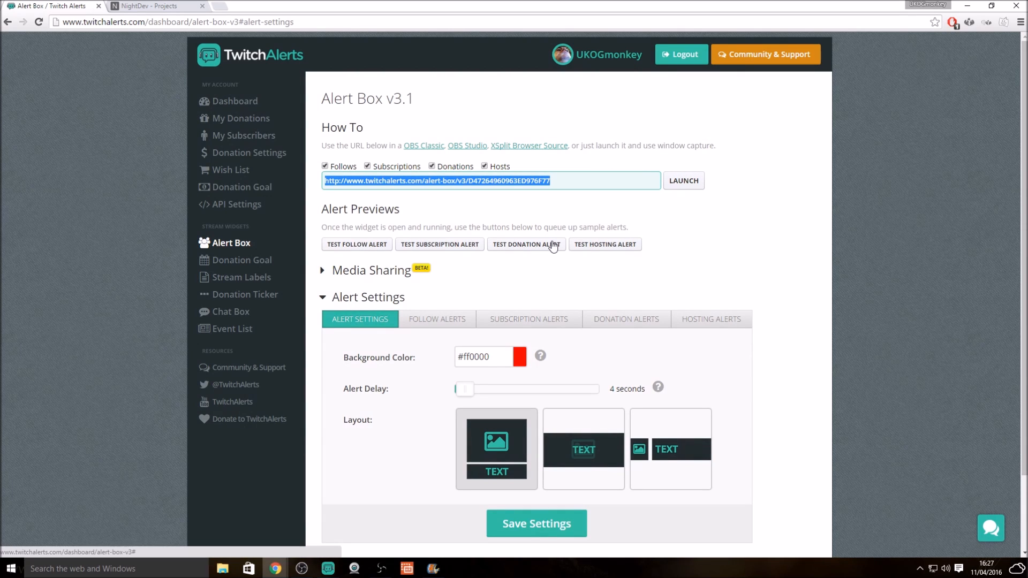
{"action": "left_click", "coordinate": [455, 255]}
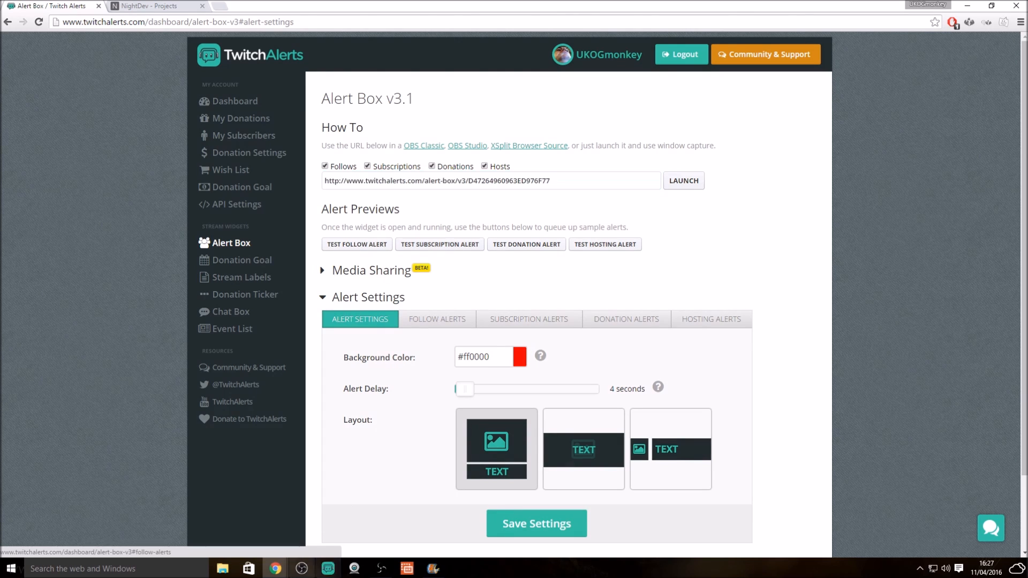
{"action": "left_click", "coordinate": [295, 572]}
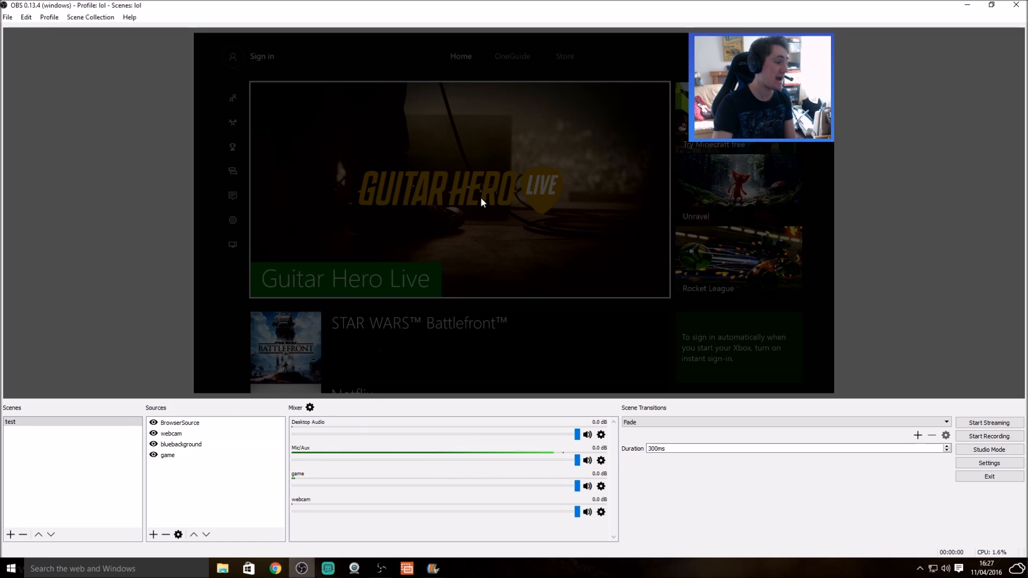
{"action": "left_click", "coordinate": [472, 141]}
{"action": "left_click", "coordinate": [112, 196]}
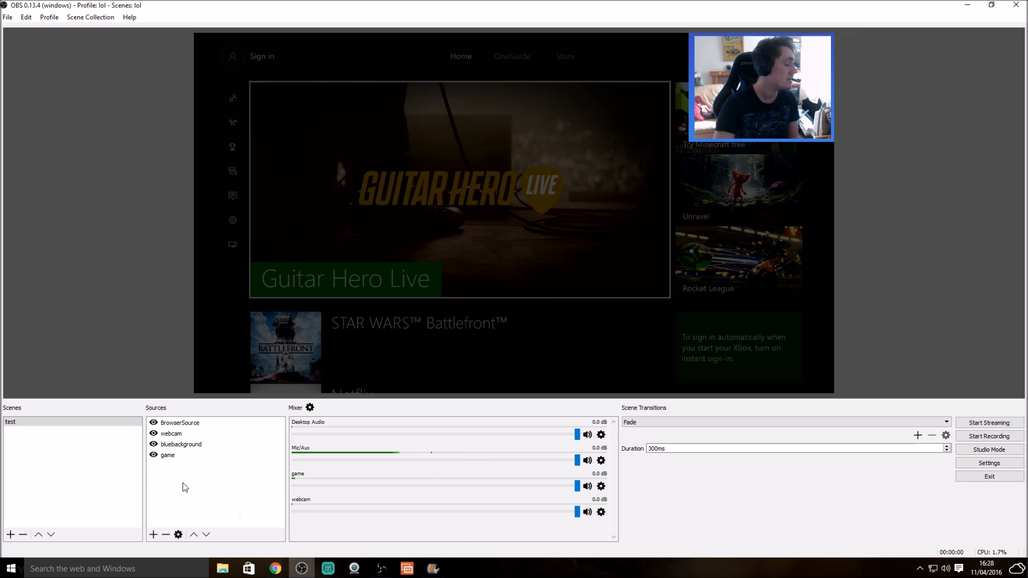
Step: Add a new Text (FreeType 2) source named "follower newest" to the test scene
{"action": "right_click", "coordinate": [169, 472]}
{"action": "mouse_move", "coordinate": [202, 484]}
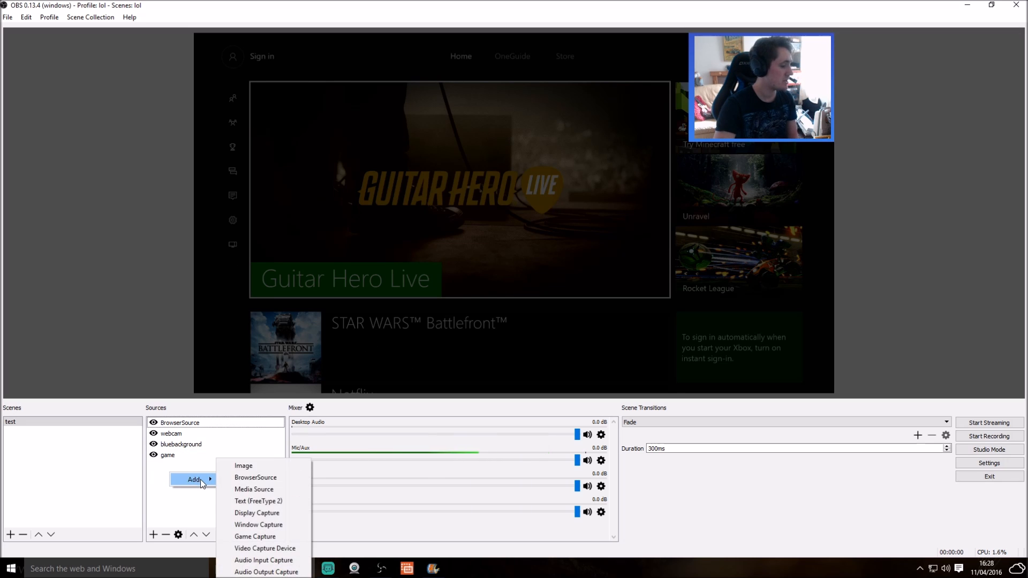
{"action": "left_click", "coordinate": [258, 501]}
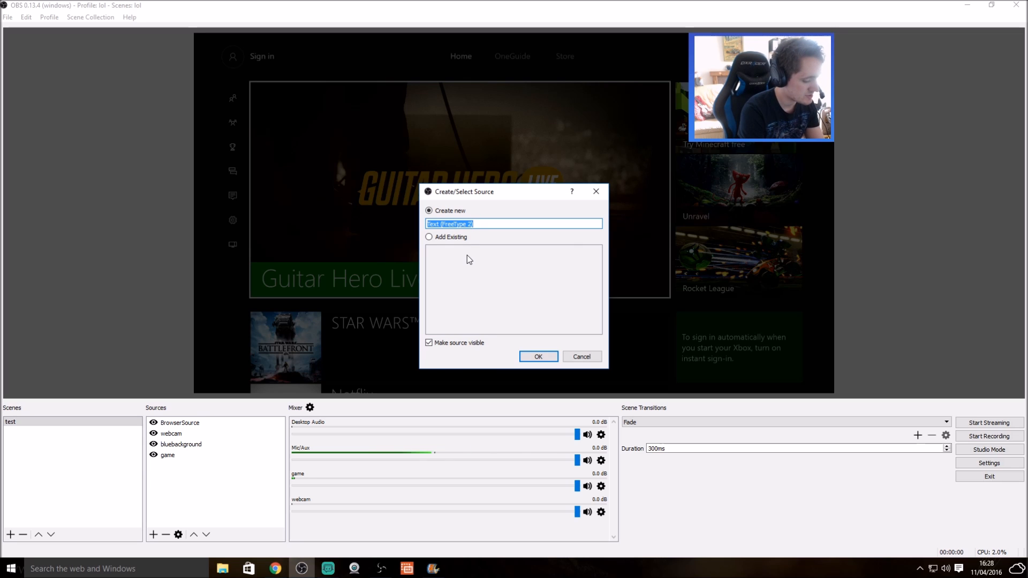
{"action": "type", "text": "follower new"}
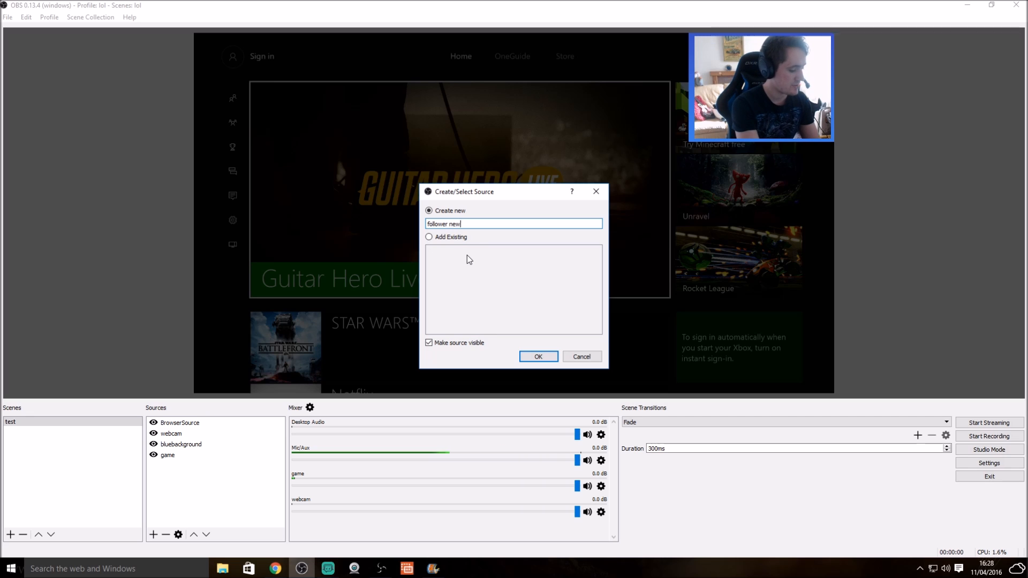
{"action": "type", "text": "est"}
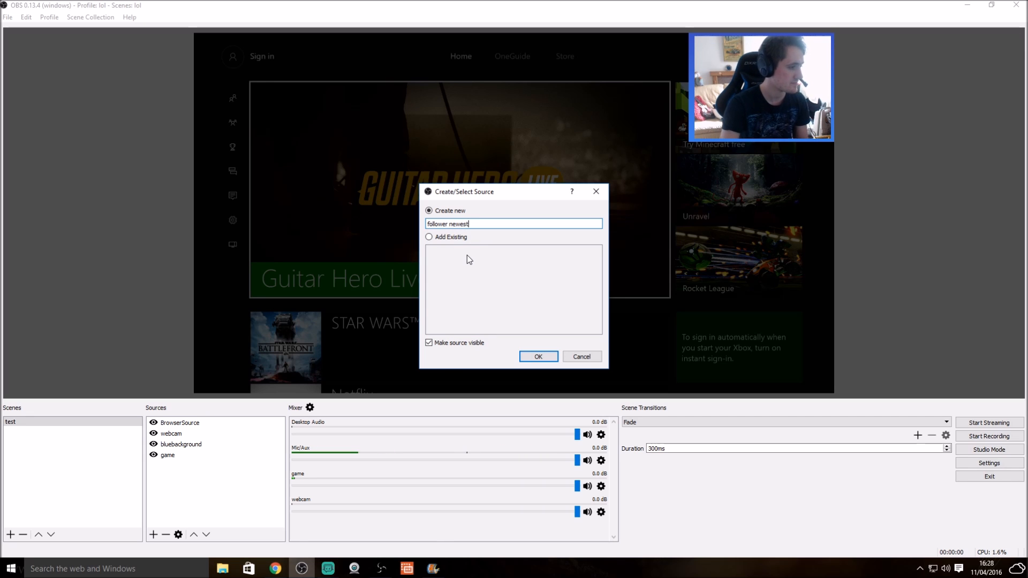
{"action": "left_click", "coordinate": [540, 358]}
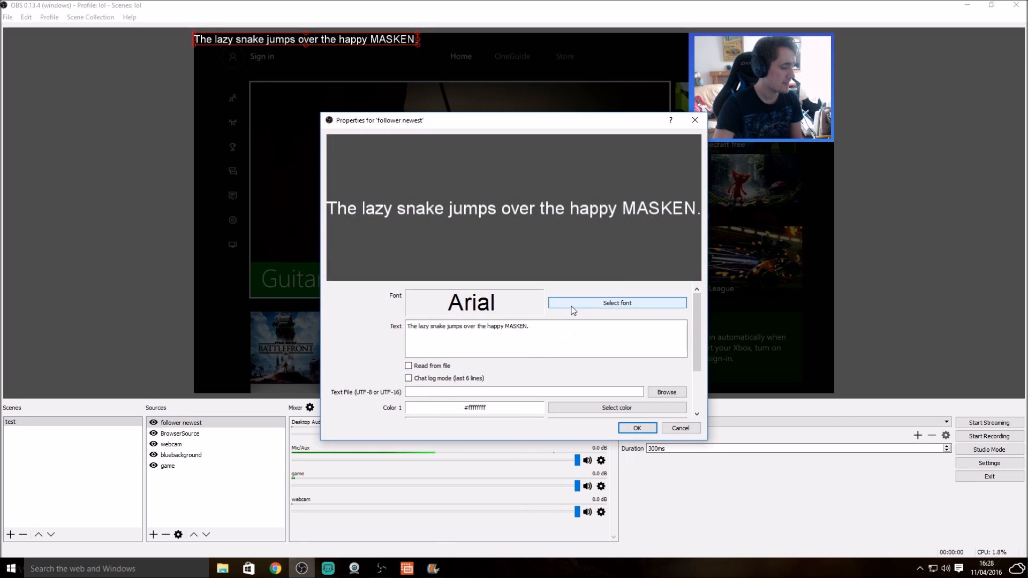
Step: Set the text source's font to Comic Sans MS, Bold, size 26
{"action": "left_click", "coordinate": [570, 305]}
{"action": "left_click", "coordinate": [410, 281]}
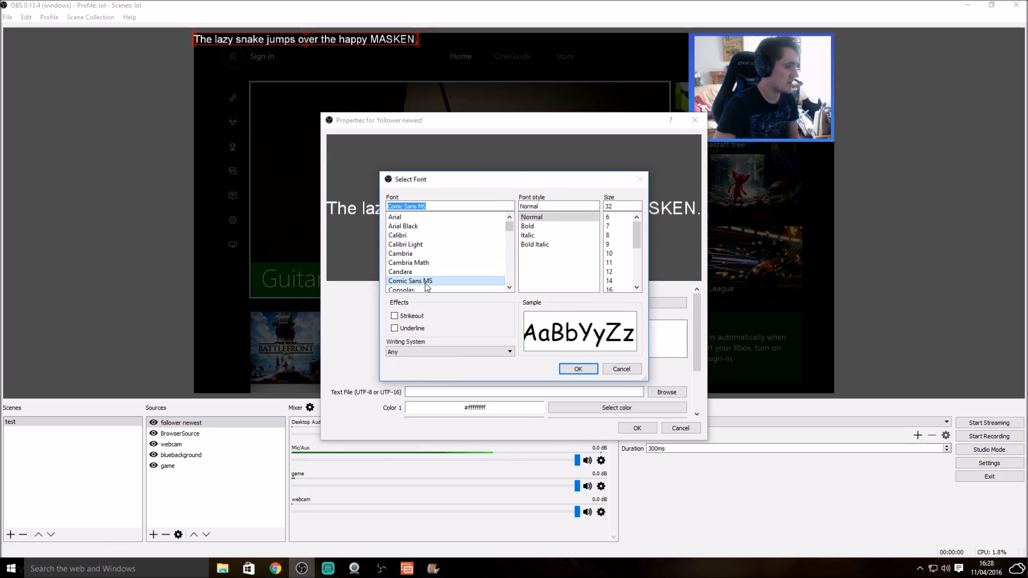
{"action": "left_click", "coordinate": [527, 226]}
{"action": "left_click", "coordinate": [637, 266]}
{"action": "left_click", "coordinate": [610, 263]}
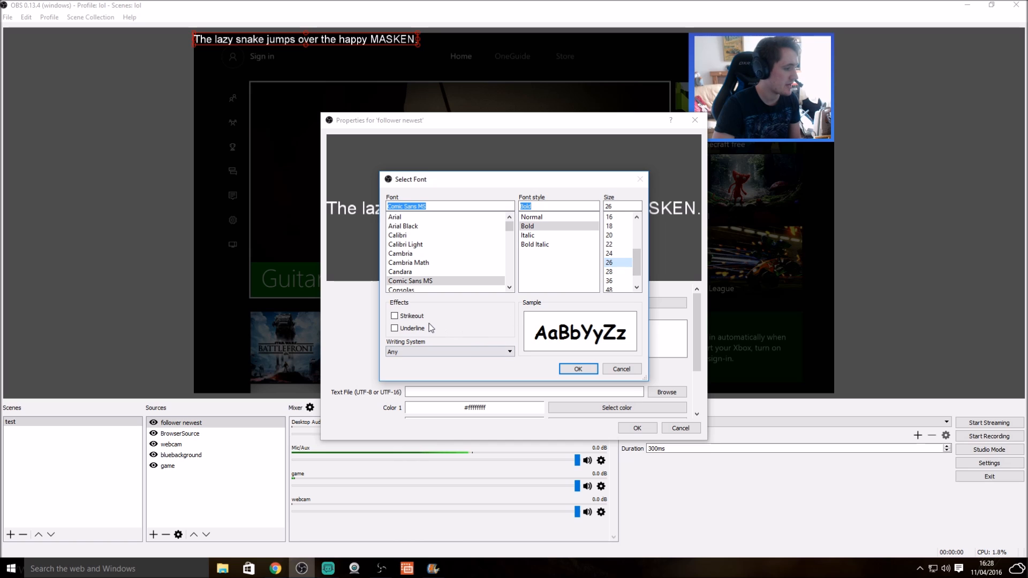
{"action": "left_click", "coordinate": [578, 370]}
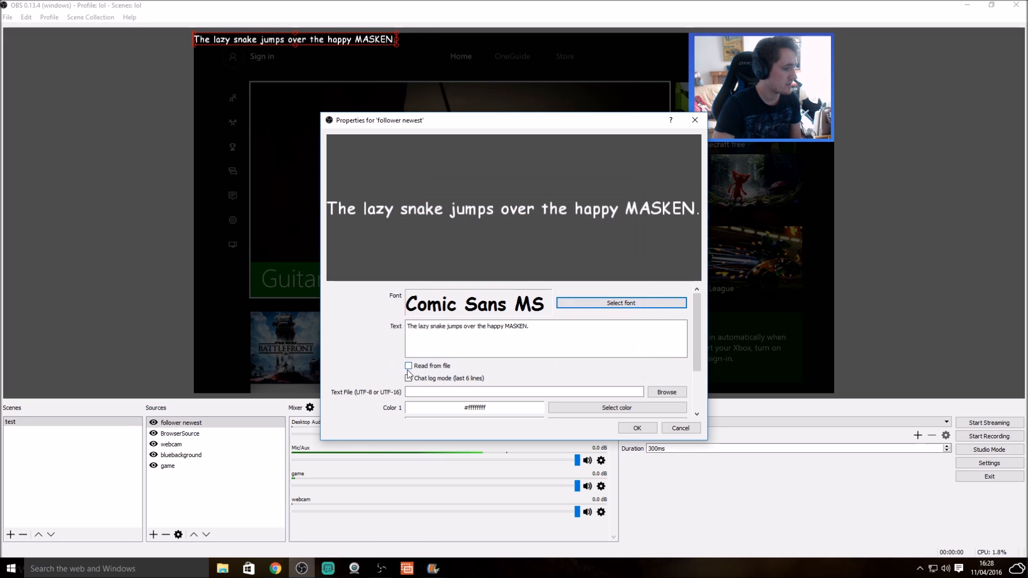
Step: Set the text's Color 1 to light blue #ff55aaff and enable its drop shadow and outline
{"action": "scroll", "coordinate": [472, 381], "scroll_direction": "down", "scroll_amount": 2}
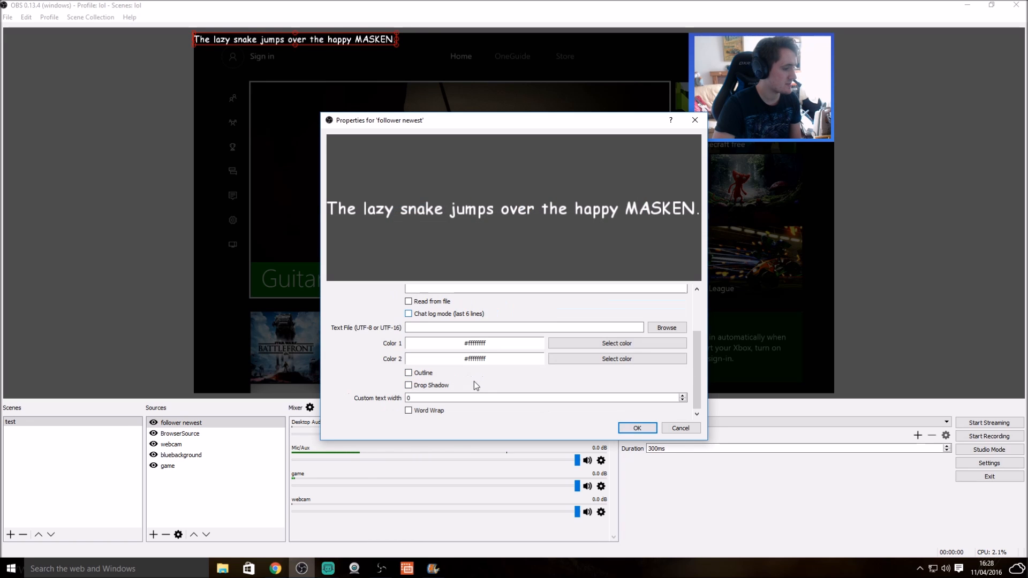
{"action": "left_click", "coordinate": [563, 346]}
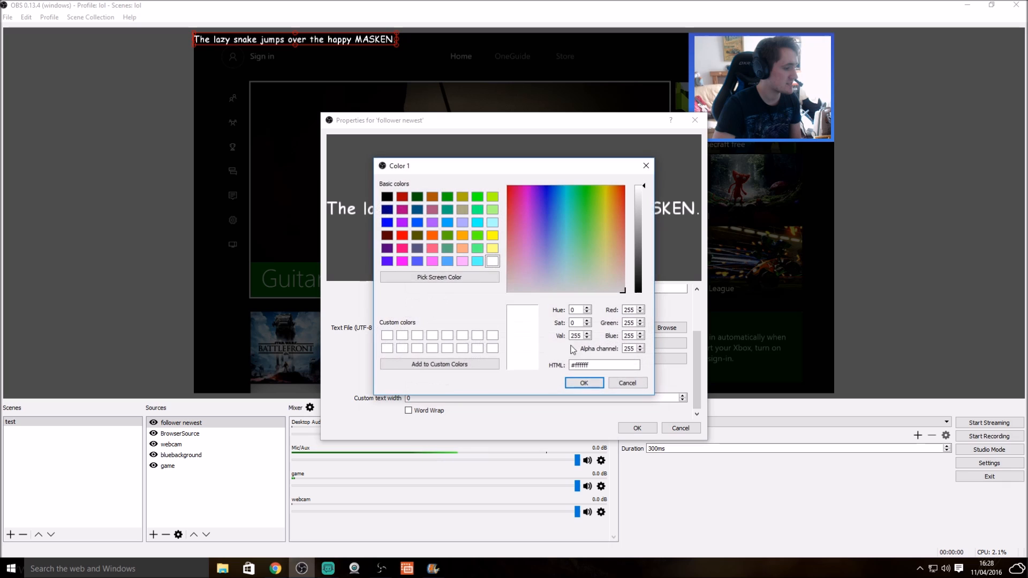
{"action": "left_click", "coordinate": [448, 261]}
{"action": "left_click", "coordinate": [584, 383]}
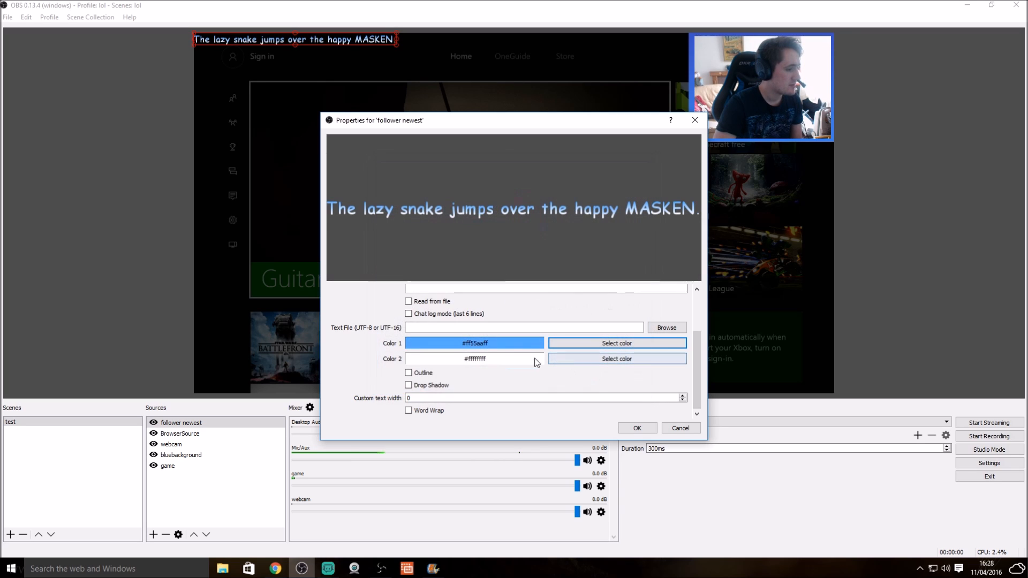
{"action": "left_click", "coordinate": [409, 385]}
{"action": "left_click", "coordinate": [409, 373]}
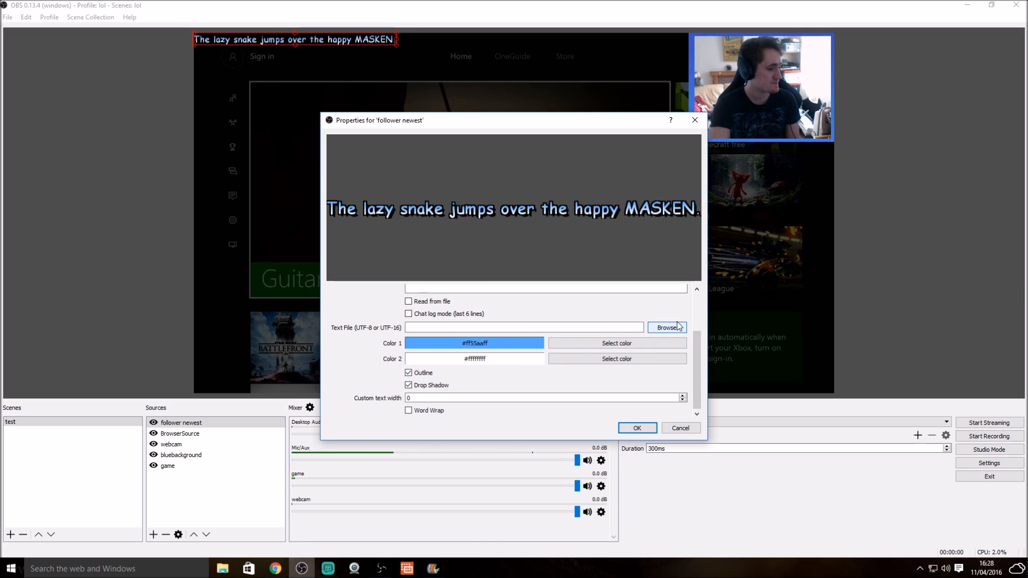
Step: Enable reading the text from a file and choose most_recent_follower.txt from the outputs folder on drive D
{"action": "left_click_drag", "start_coordinate": [695, 346], "coordinate": [692, 320]}
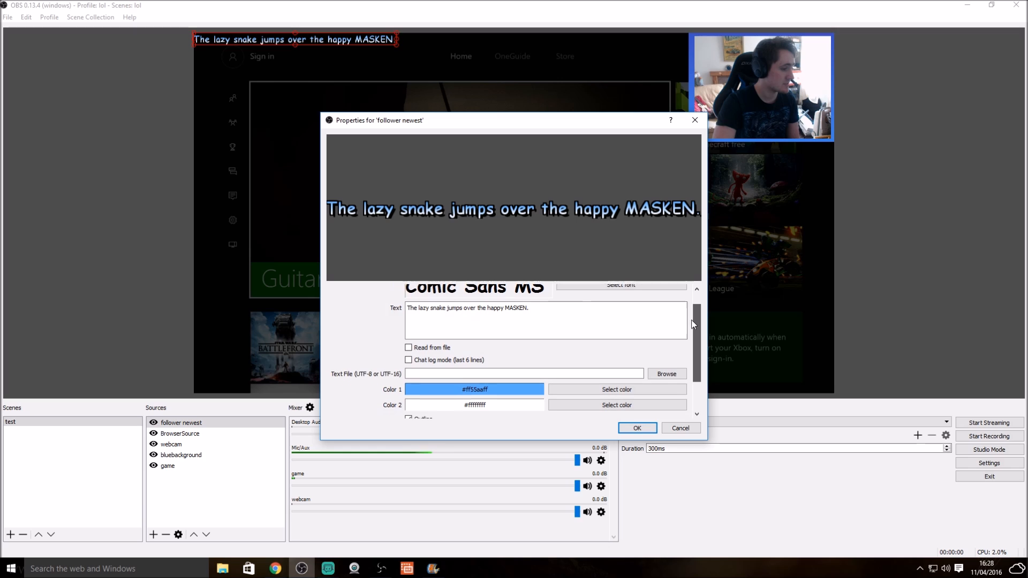
{"action": "left_click", "coordinate": [409, 346]}
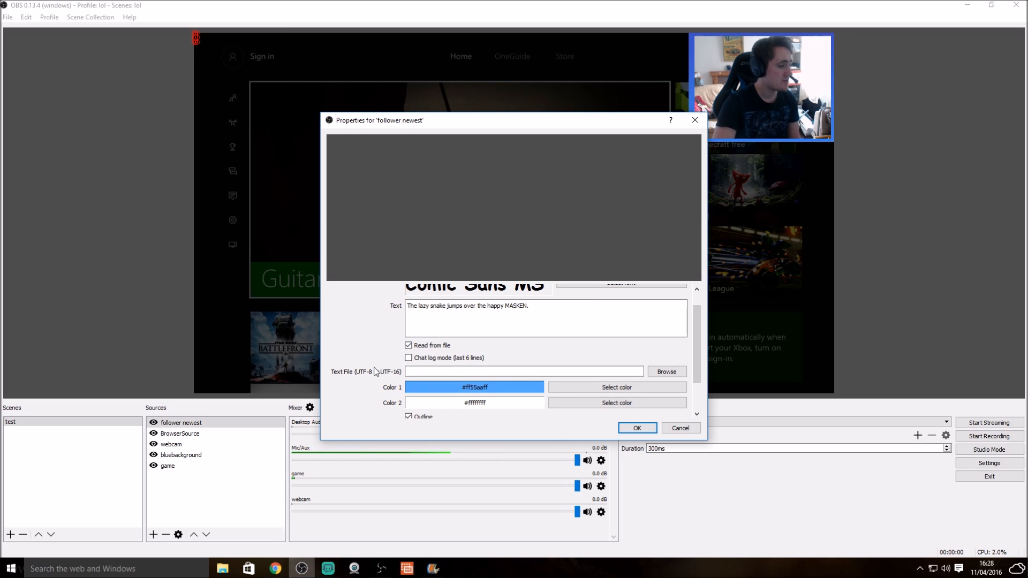
{"action": "left_click", "coordinate": [665, 373]}
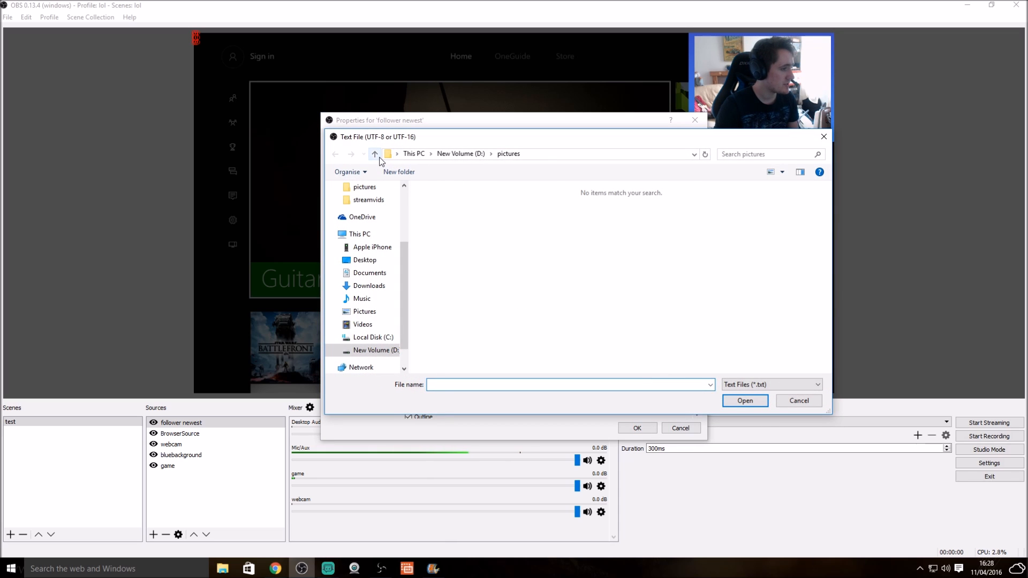
{"action": "left_click", "coordinate": [376, 155]}
{"action": "scroll", "coordinate": [492, 292], "scroll_direction": "down", "scroll_amount": 1}
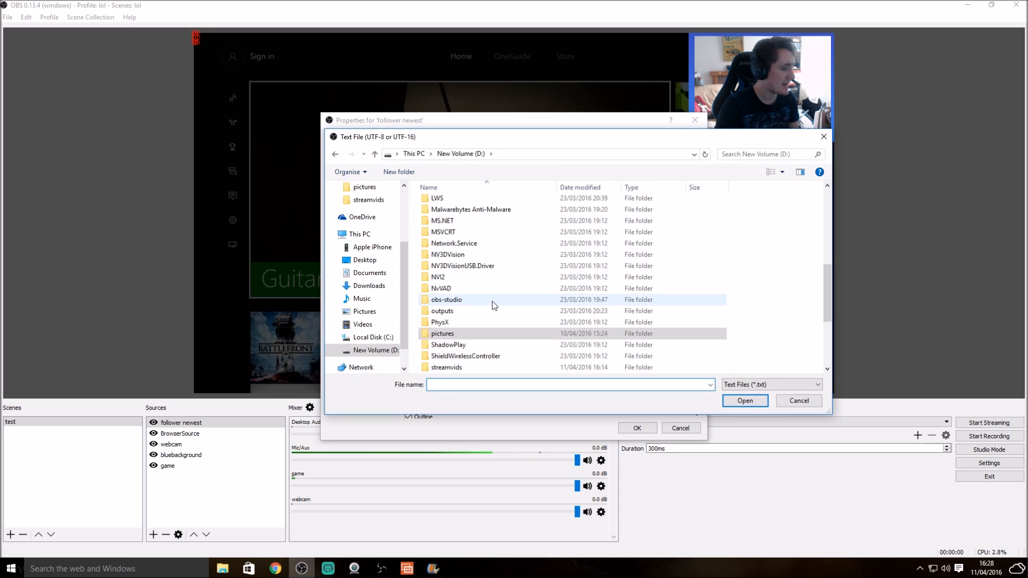
{"action": "double_click", "coordinate": [461, 313]}
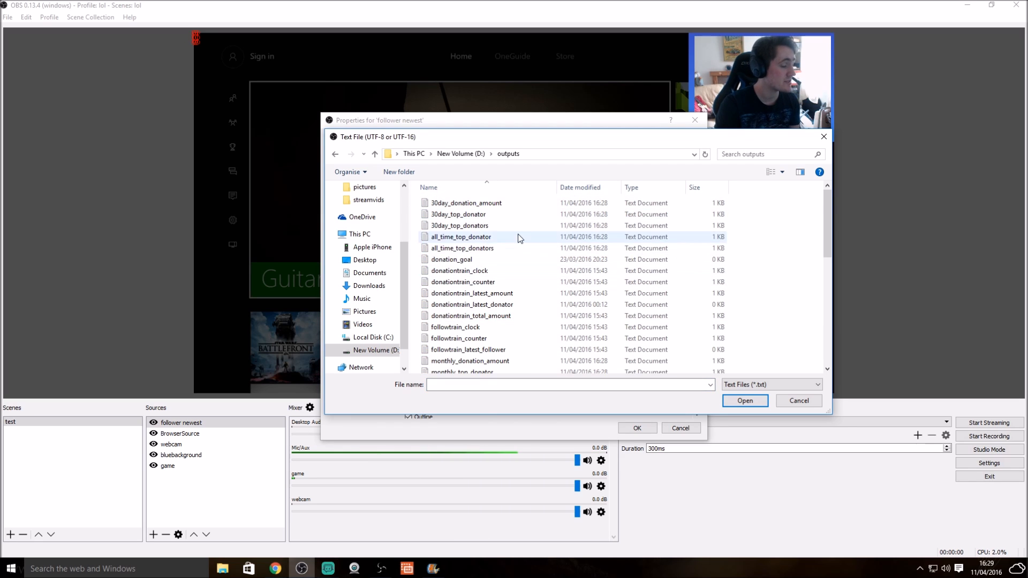
{"action": "left_click_drag", "start_coordinate": [830, 239], "coordinate": [798, 263]}
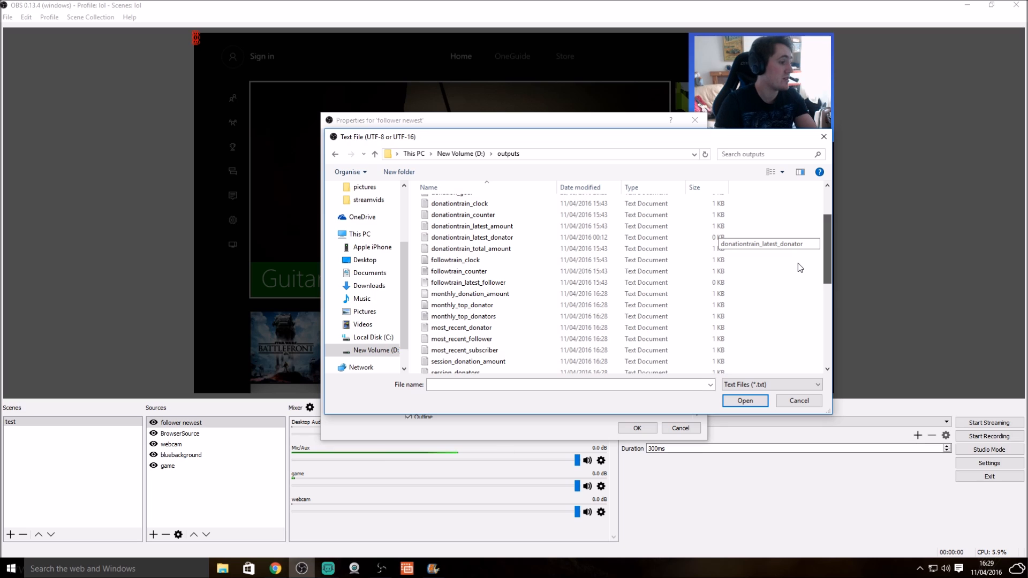
{"action": "left_click_drag", "start_coordinate": [798, 262], "coordinate": [796, 292]}
{"action": "left_click", "coordinate": [484, 264]}
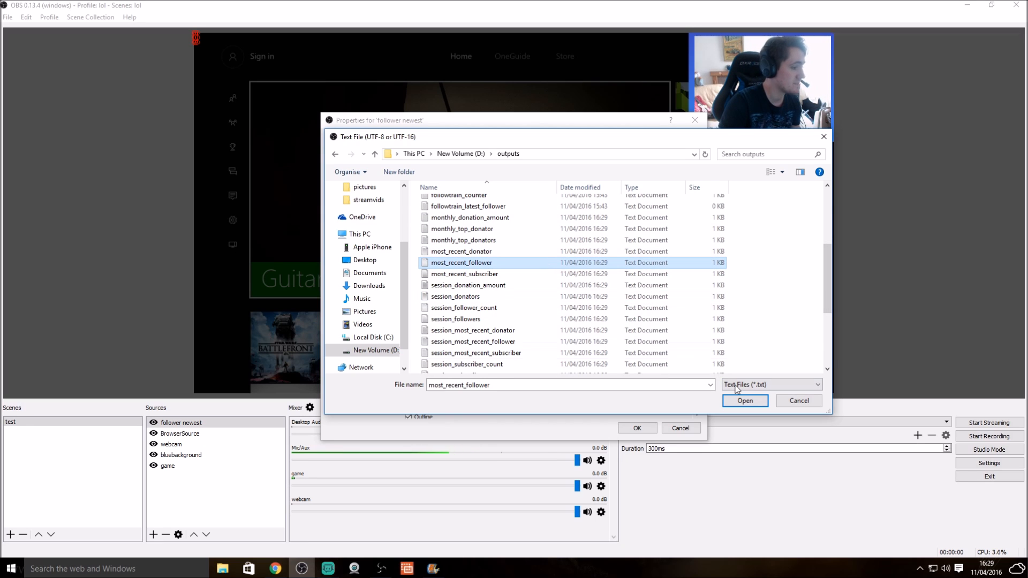
{"action": "left_click", "coordinate": [758, 402]}
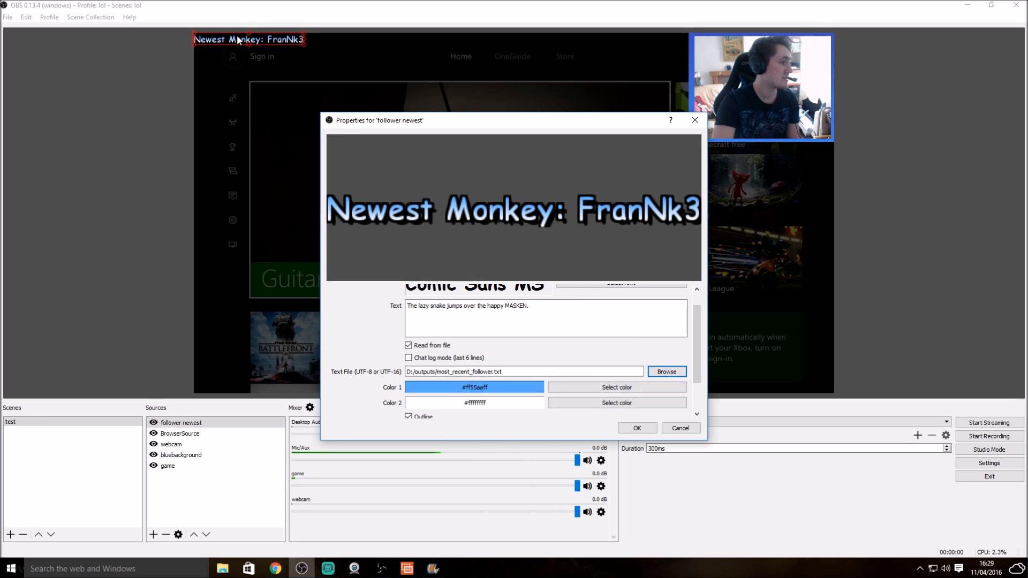
Step: Accept the text source's properties and enlarge the follower text from its place in the canvas's upper-left corner
{"action": "left_click", "coordinate": [640, 428]}
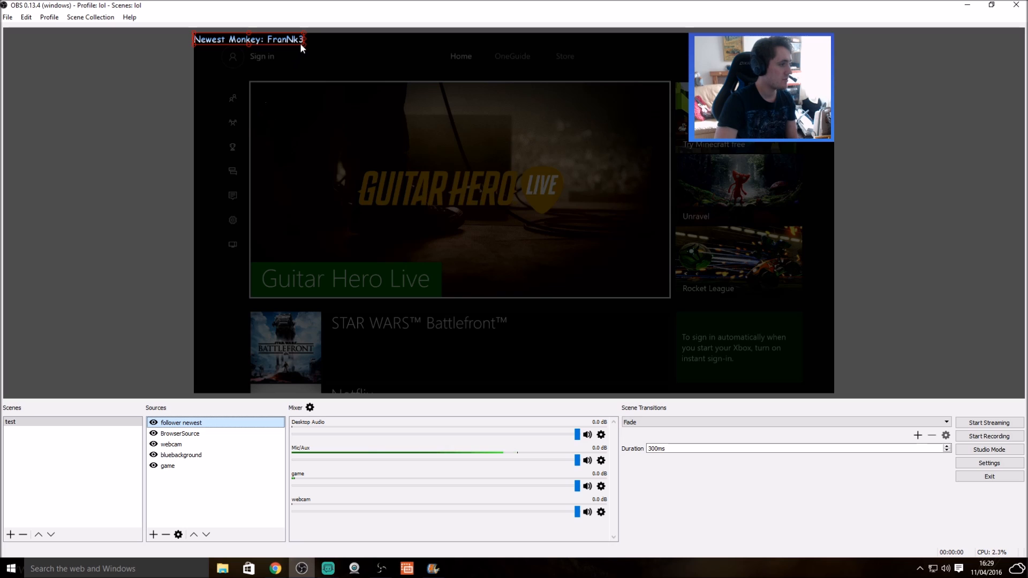
{"action": "left_click_drag", "start_coordinate": [302, 43], "coordinate": [323, 51]}
{"action": "left_click", "coordinate": [335, 73]}
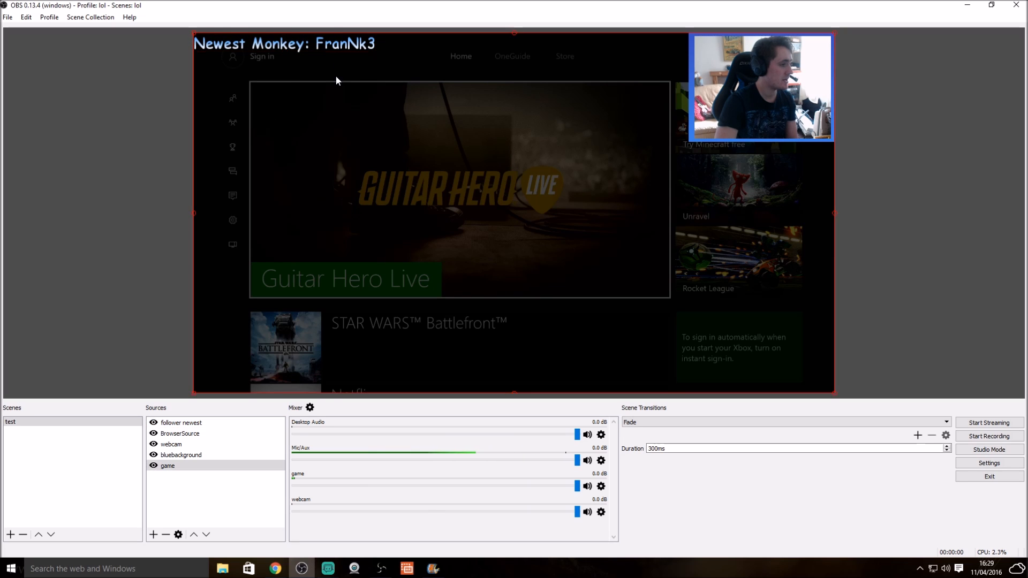
Step: Switch to the Stream Labels app, change the Most Recent Follower message template to "Newest Ukog: {name}", and save the file settings
{"action": "left_click", "coordinate": [329, 569]}
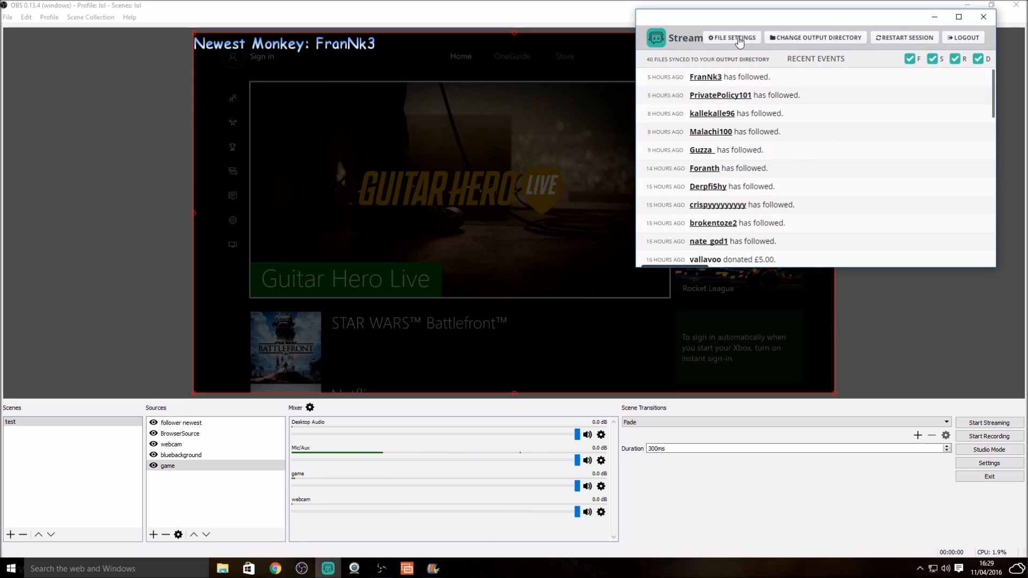
{"action": "left_click", "coordinate": [740, 42]}
{"action": "left_click", "coordinate": [780, 39]}
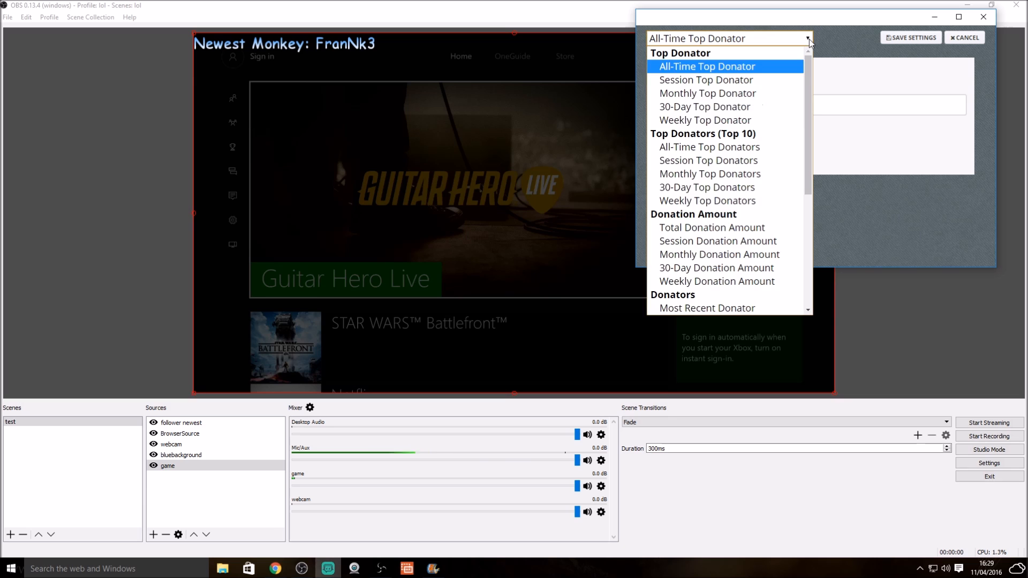
{"action": "left_click_drag", "start_coordinate": [809, 190], "coordinate": [812, 318]}
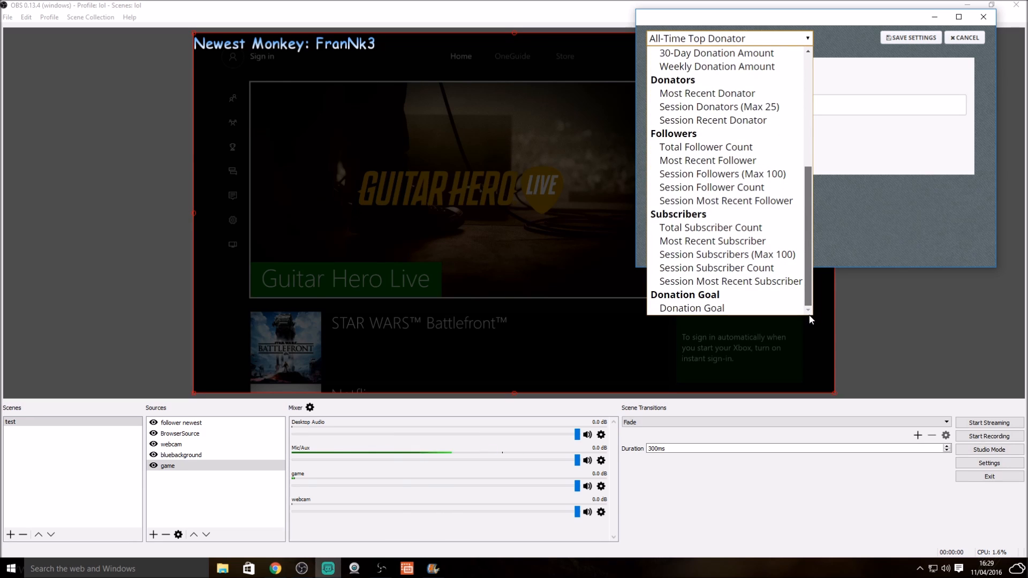
{"action": "scroll", "coordinate": [761, 267], "scroll_direction": "up", "scroll_amount": 1}
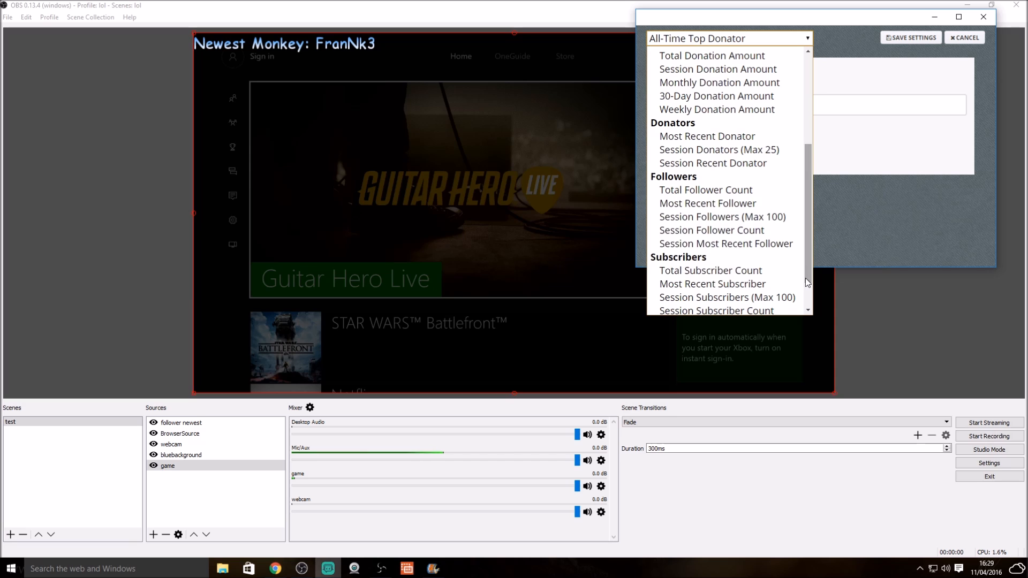
{"action": "left_click", "coordinate": [683, 203]}
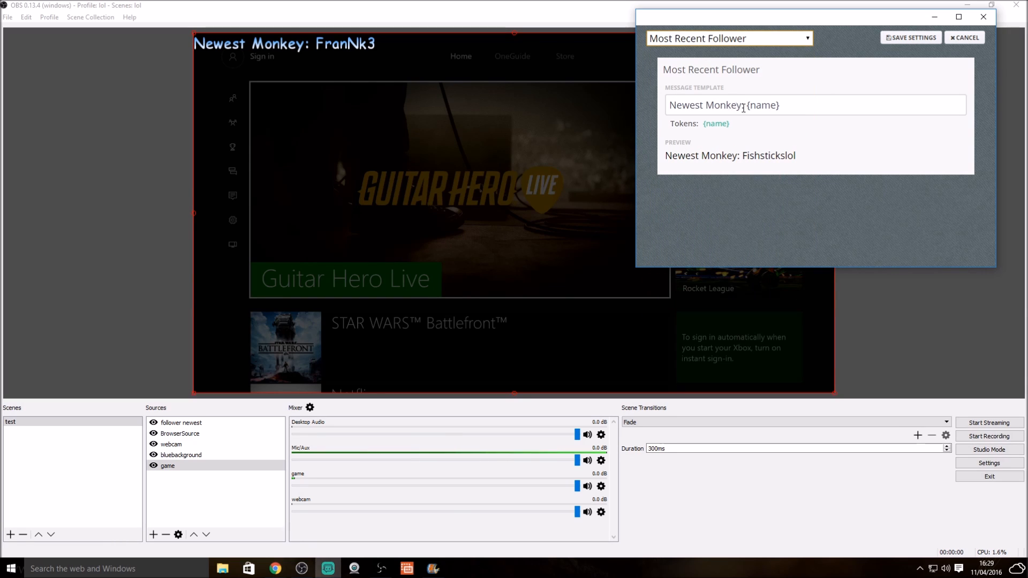
{"action": "left_click_drag", "start_coordinate": [741, 105], "coordinate": [713, 108]}
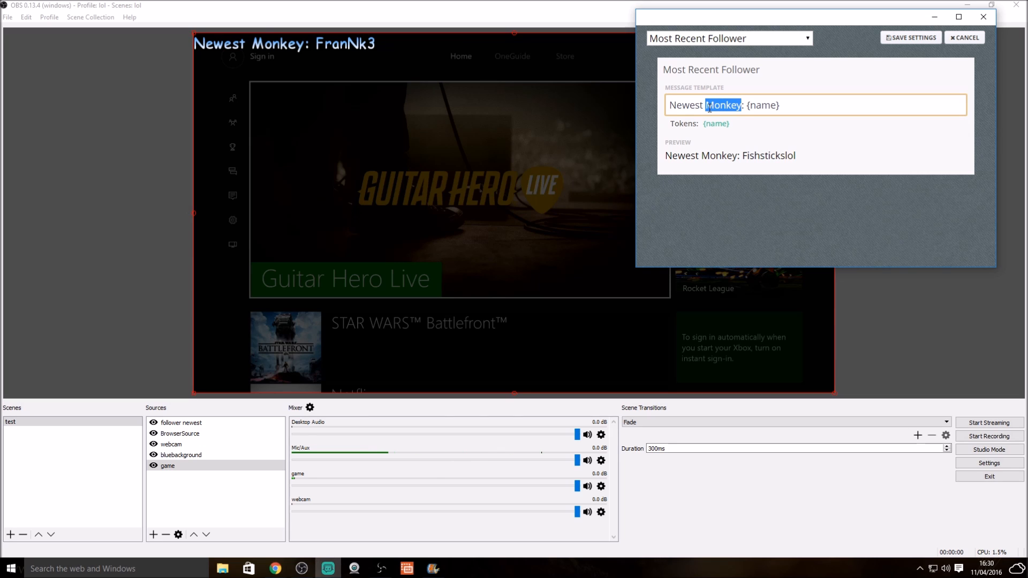
{"action": "type", "text": "Ukog"}
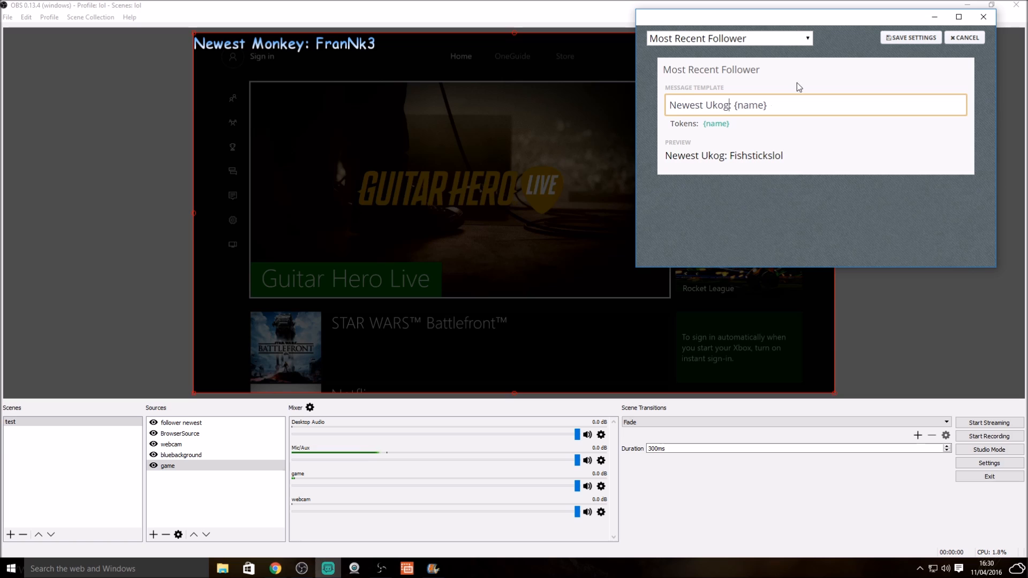
{"action": "left_click", "coordinate": [894, 41]}
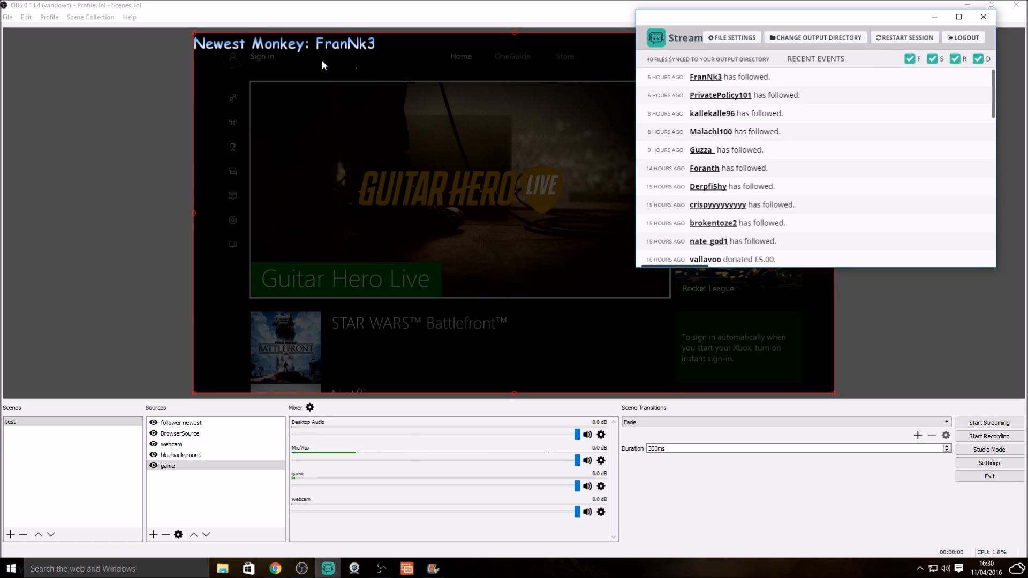
Step: Change the Most Recent Follower message template to "Newest Monkey: {name}", save the file settings, and return to OBS with nothing selected
{"action": "left_click", "coordinate": [737, 40]}
{"action": "left_click_drag", "start_coordinate": [729, 105], "coordinate": [705, 104]}
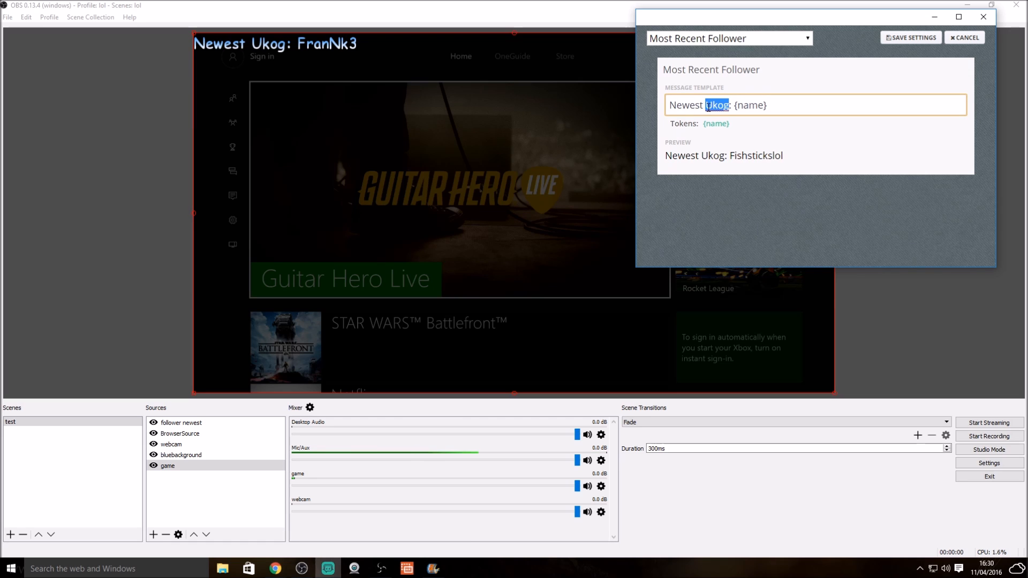
{"action": "type", "text": "Monkey"}
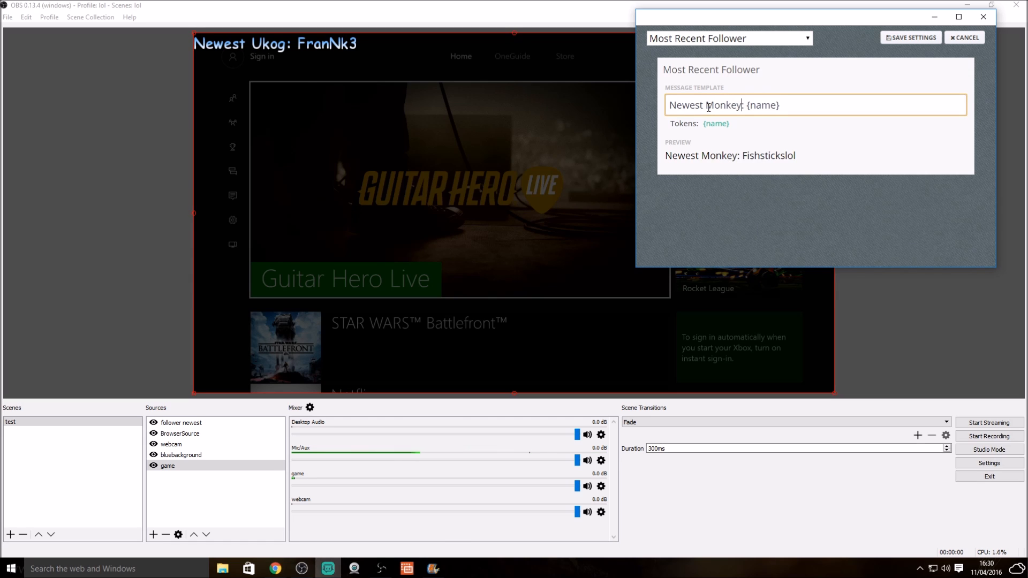
{"action": "left_click", "coordinate": [916, 40]}
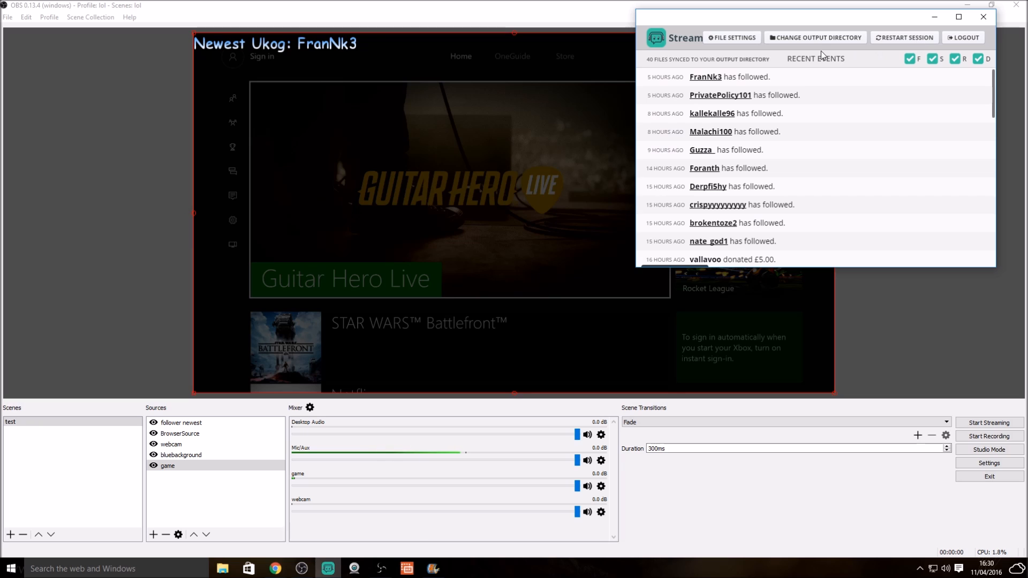
{"action": "left_click", "coordinate": [932, 19]}
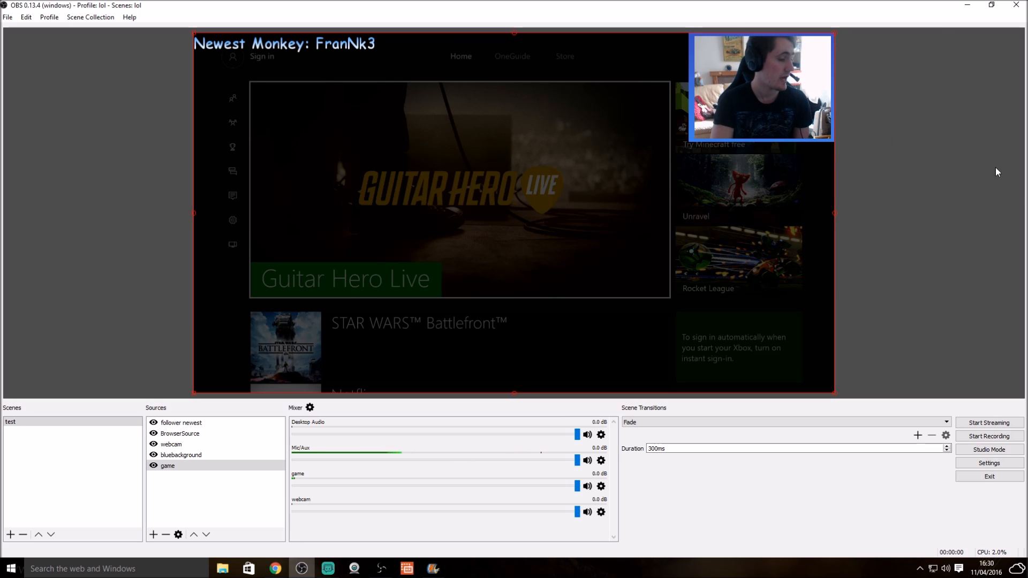
{"action": "left_click", "coordinate": [957, 196]}
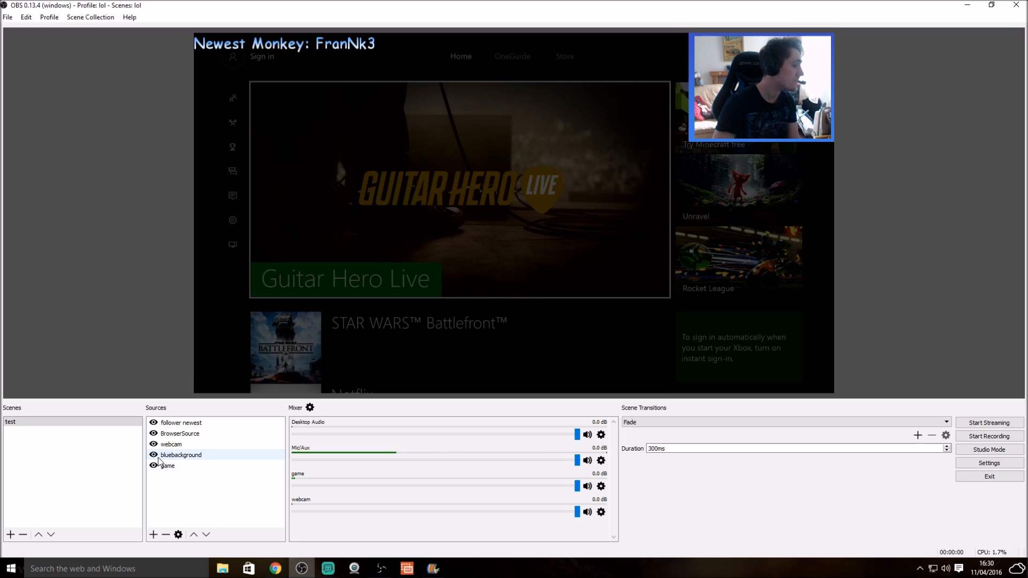
Step: Add a new BrowserSource named "chat" to the test scene
{"action": "left_click", "coordinate": [153, 535]}
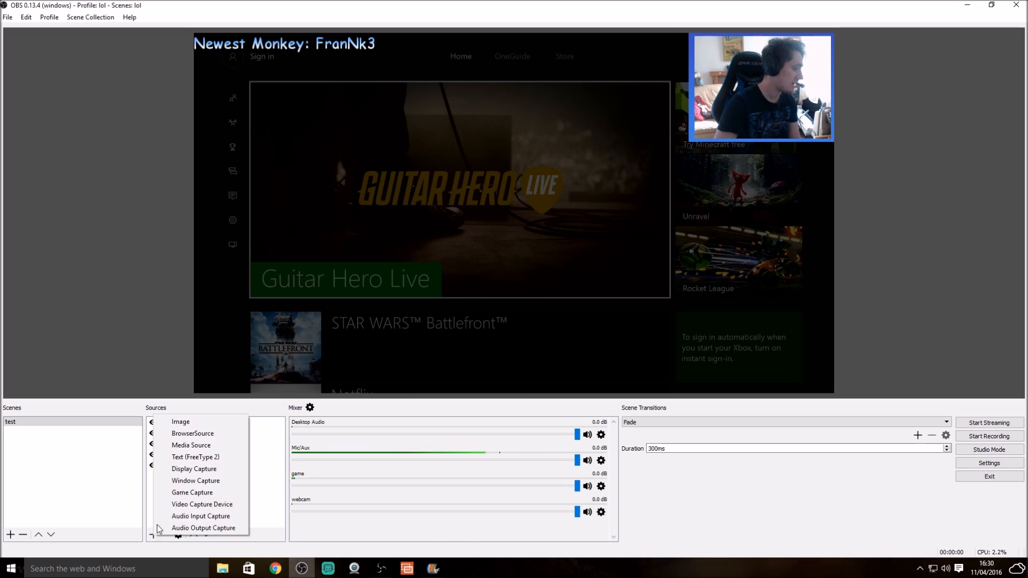
{"action": "left_click", "coordinate": [202, 439]}
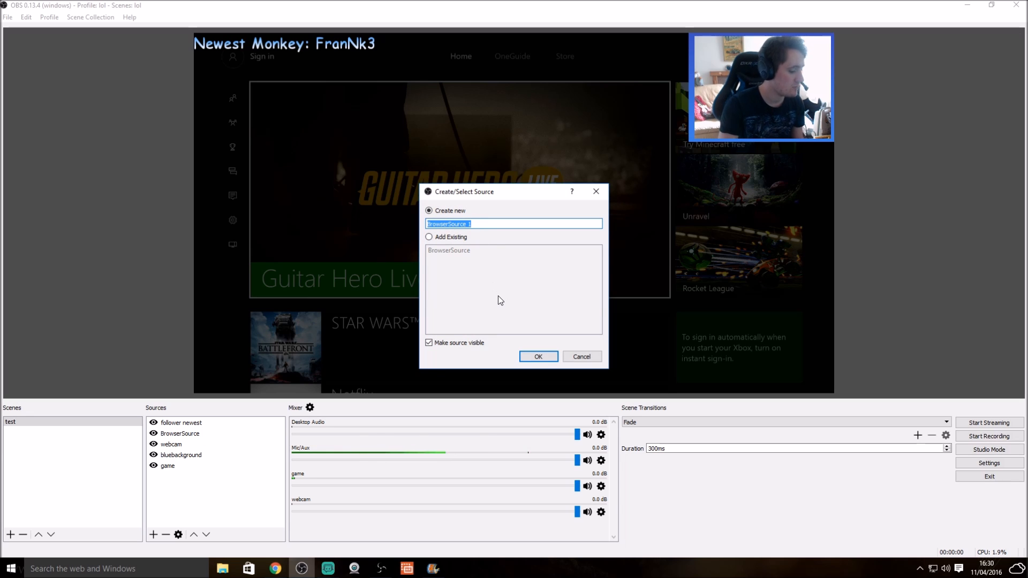
{"action": "type", "text": "chat"}
{"action": "left_click", "coordinate": [538, 356]}
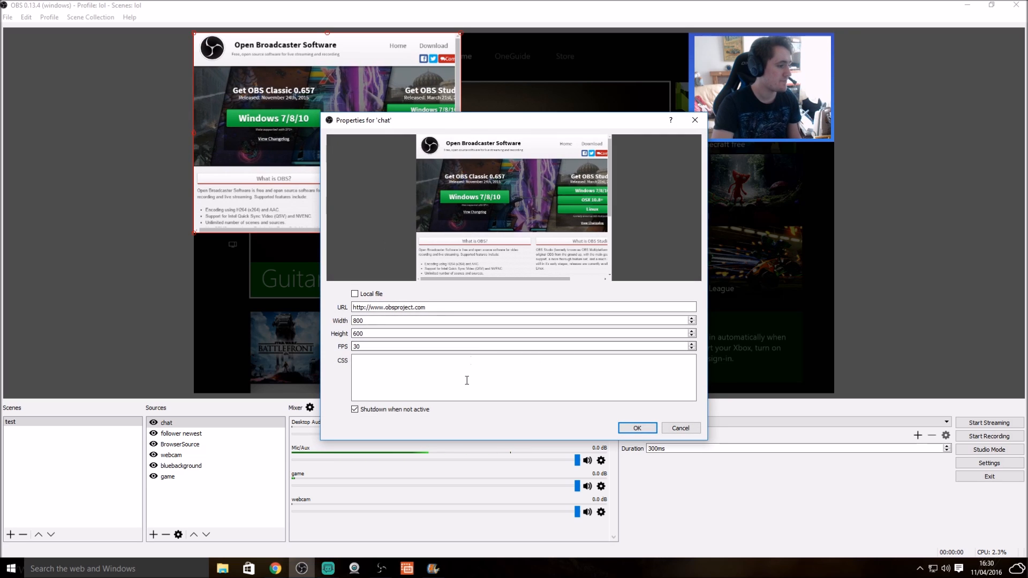
Step: Switch to Chrome, open KapChat from the NightDev projects page, and start its installation for OBS up to Step 2/5
{"action": "left_click", "coordinate": [276, 569]}
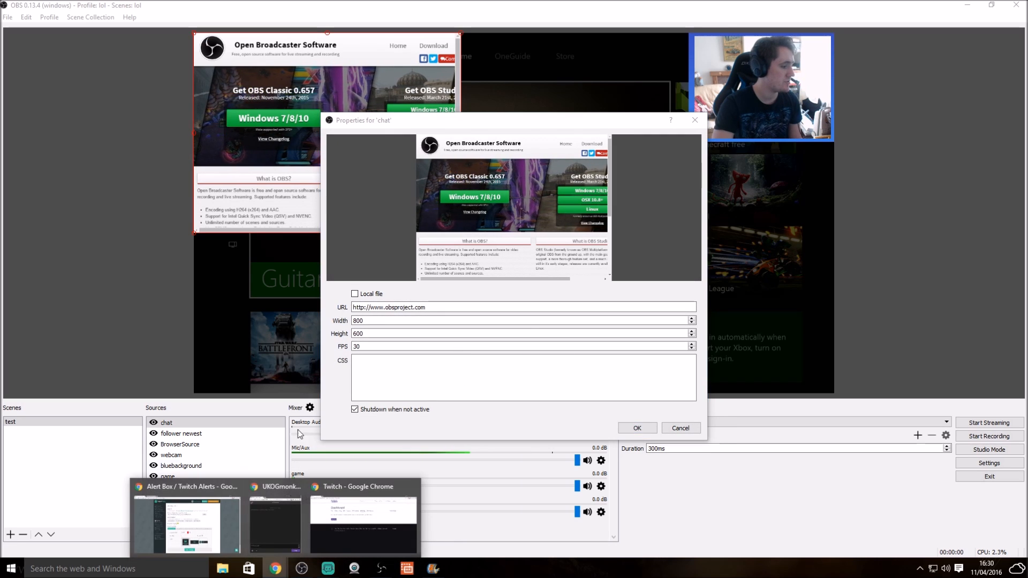
{"action": "left_click", "coordinate": [234, 513]}
{"action": "left_click", "coordinate": [159, 7]}
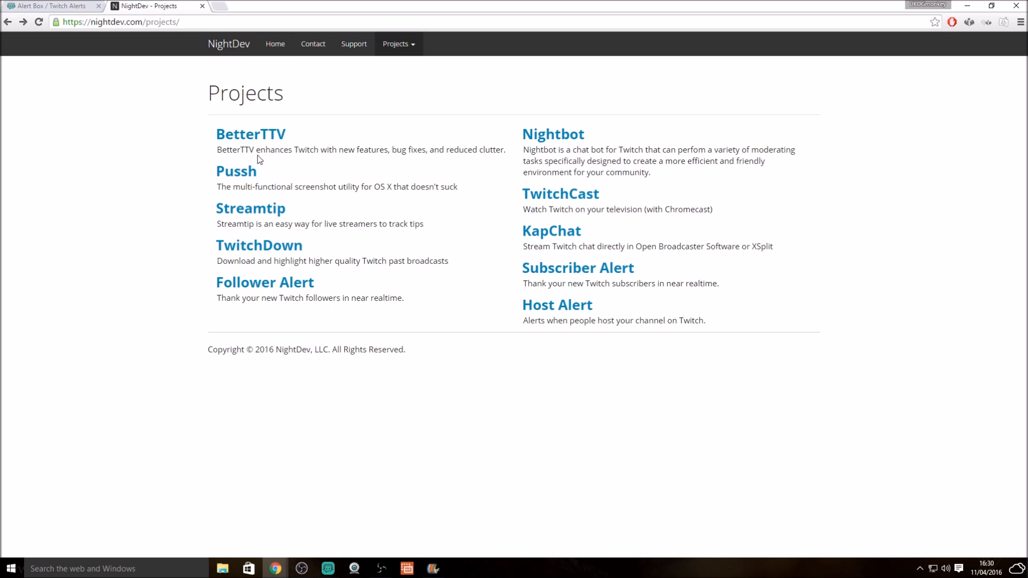
{"action": "left_click", "coordinate": [563, 233]}
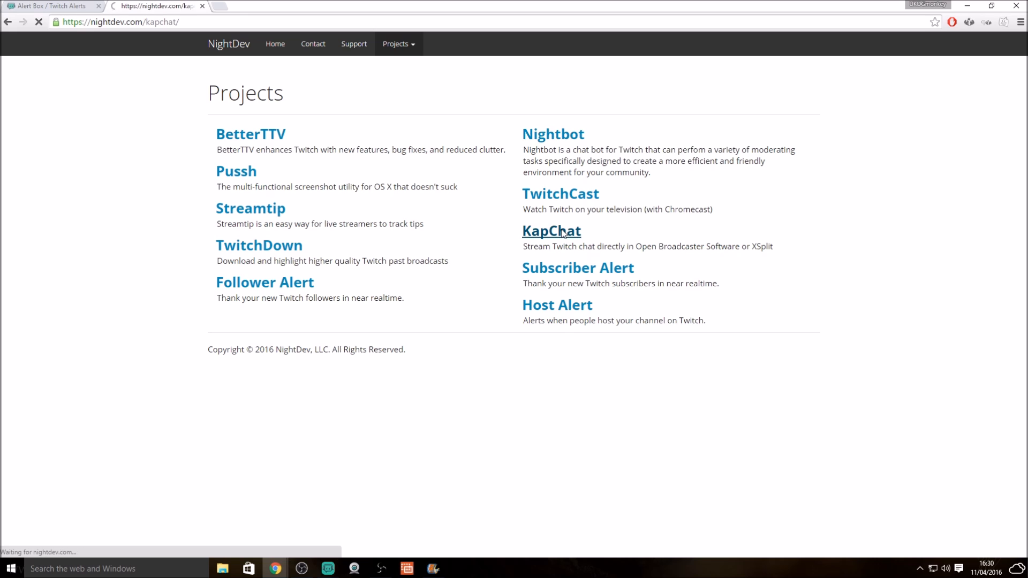
{"action": "left_click", "coordinate": [276, 209]}
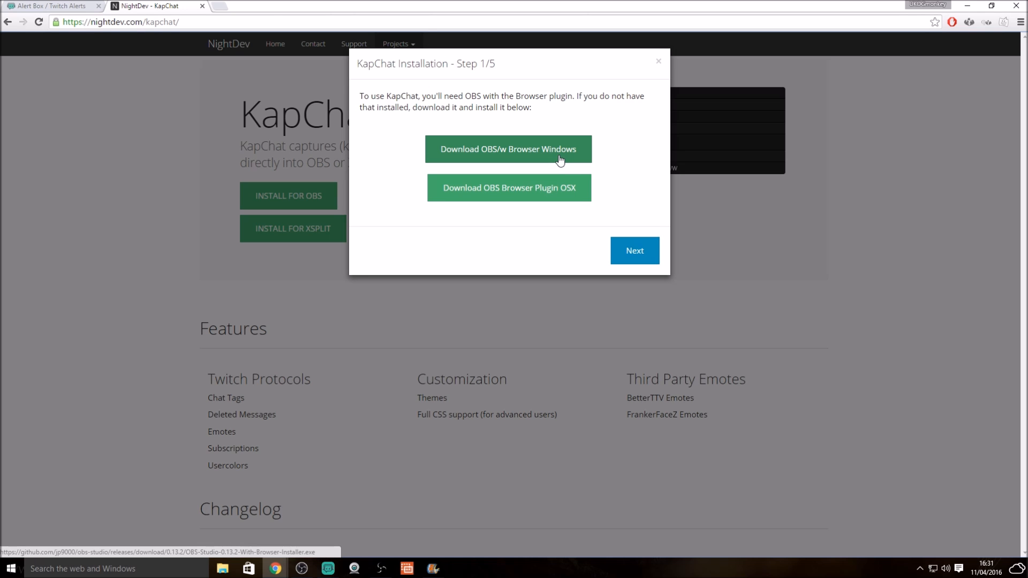
{"action": "left_click", "coordinate": [633, 250]}
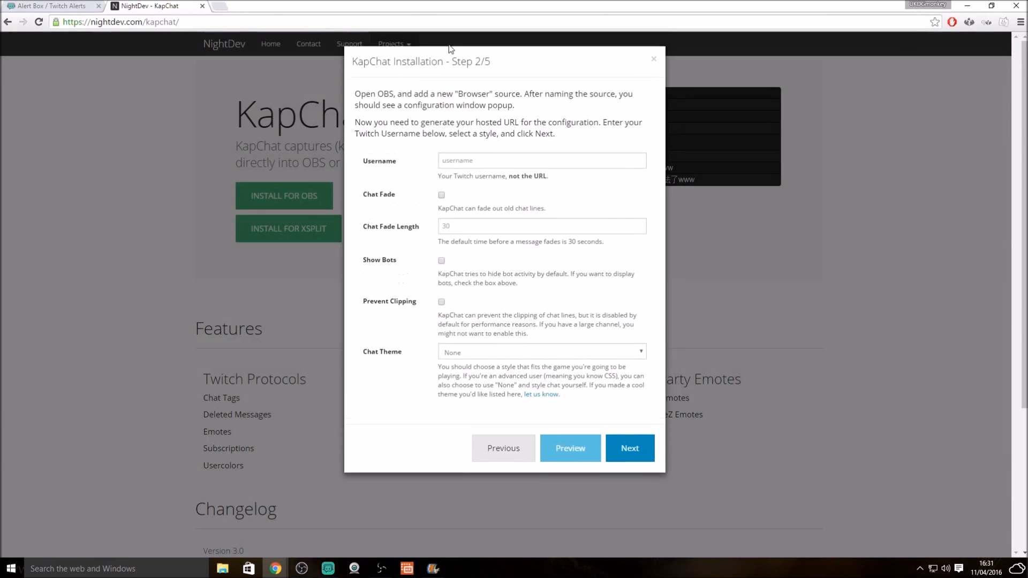
Step: Enter the Twitch username, keep the chat theme at None, and generate the KapChat hosted URL
{"action": "left_click", "coordinate": [485, 163]}
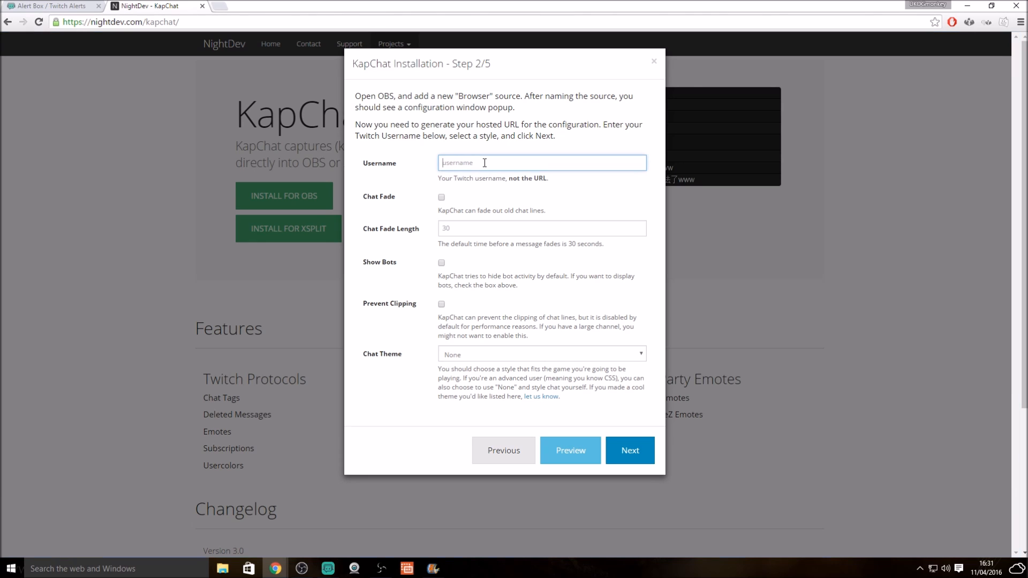
{"action": "type", "text": "ukogmn"}
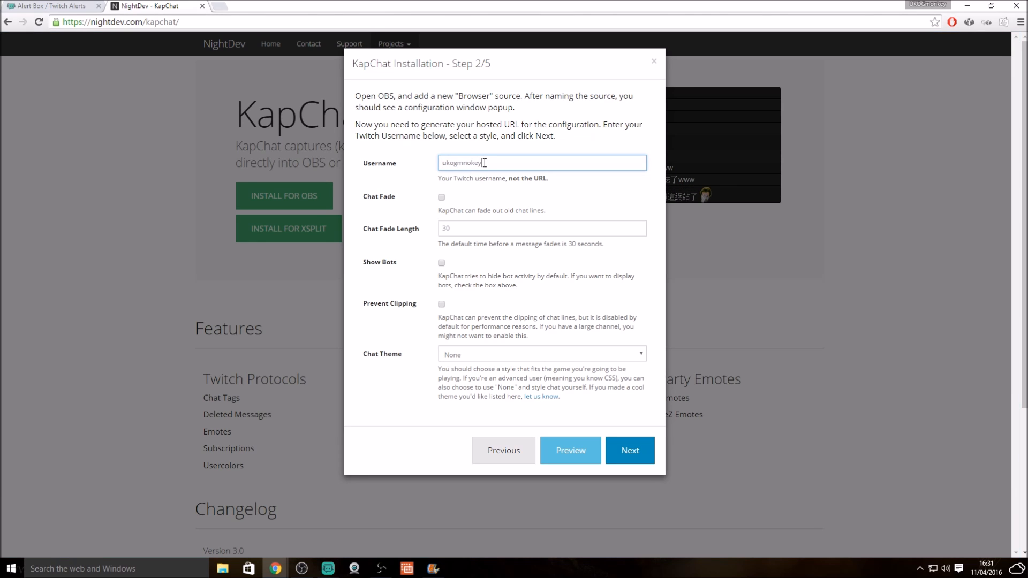
{"action": "key", "text": "BackSpace"}
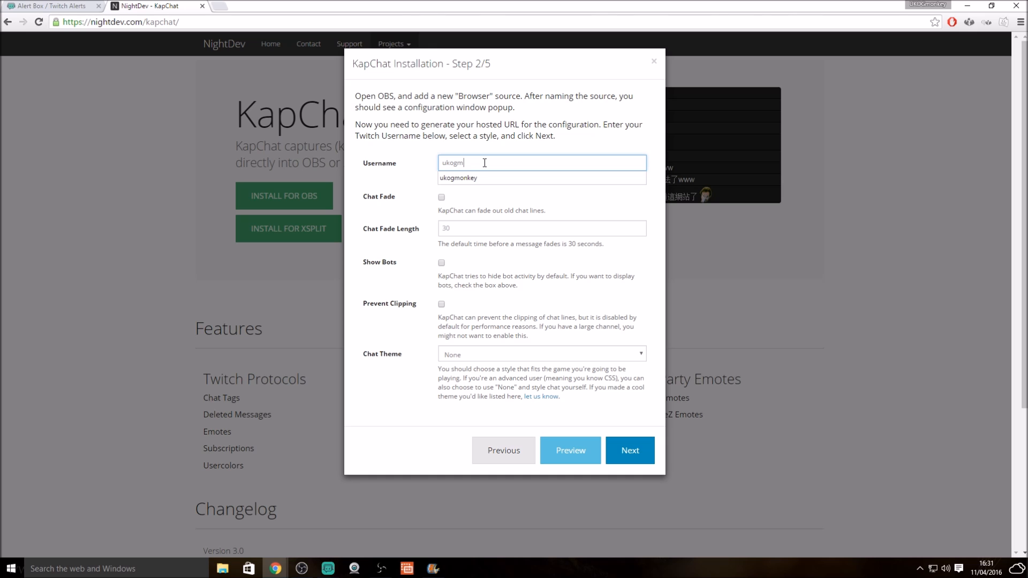
{"action": "left_click", "coordinate": [492, 179]}
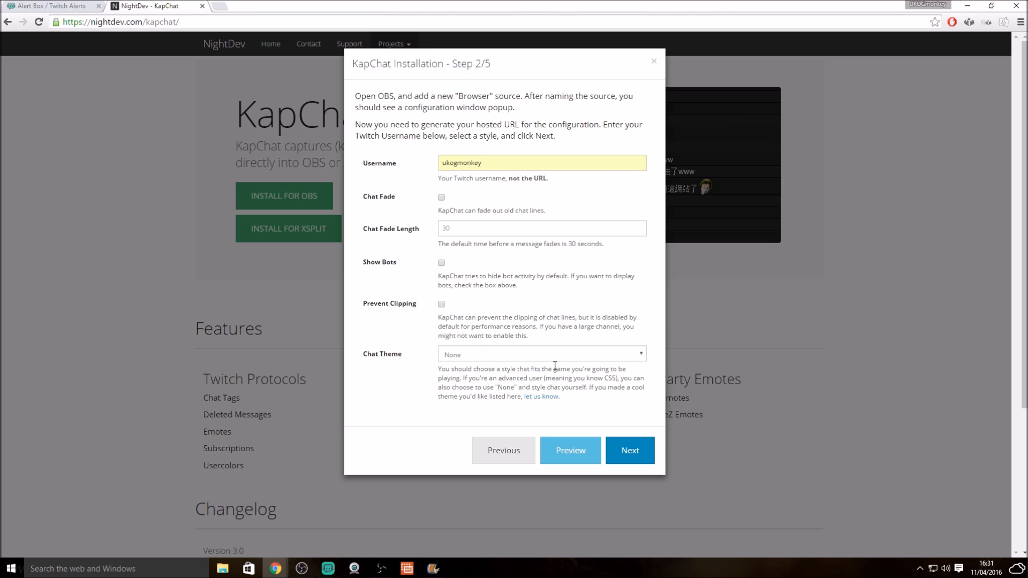
{"action": "left_click", "coordinate": [619, 358]}
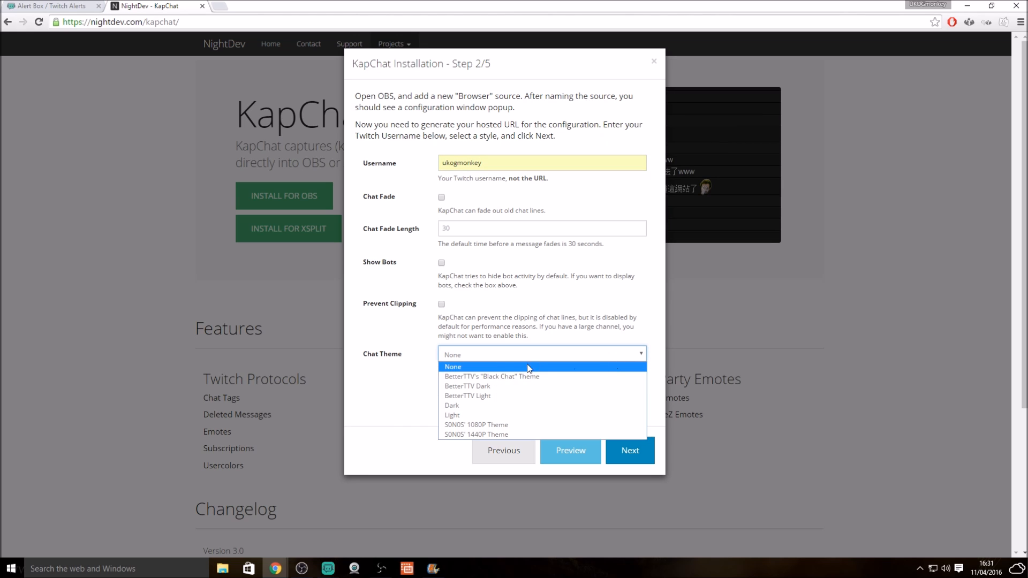
{"action": "left_click", "coordinate": [494, 368]}
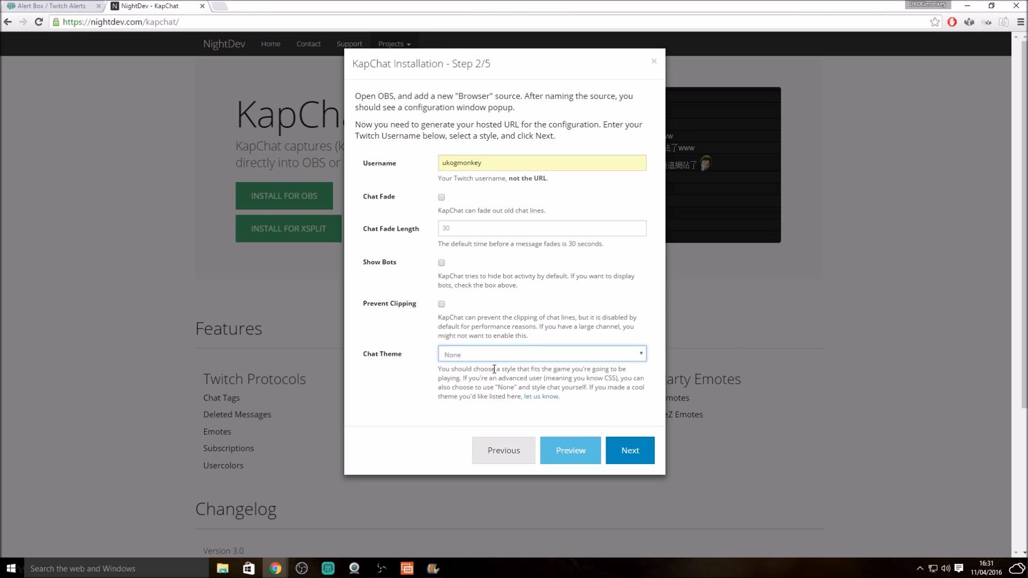
{"action": "left_click", "coordinate": [620, 453]}
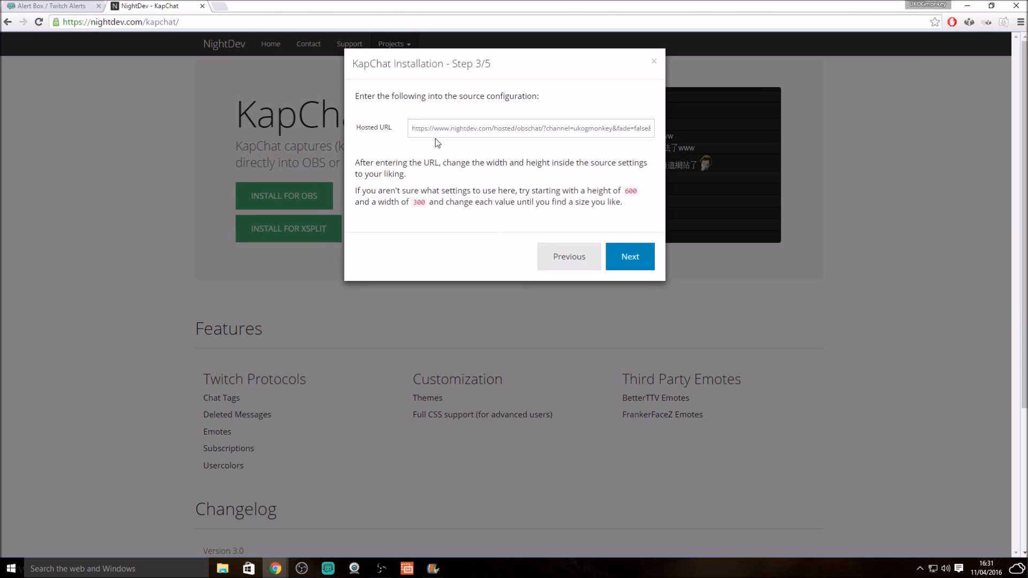
Step: Copy the full hosted URL from Step 3/5 of the KapChat installation
{"action": "triple_click", "coordinate": [440, 131]}
{"action": "right_click", "coordinate": [451, 128]}
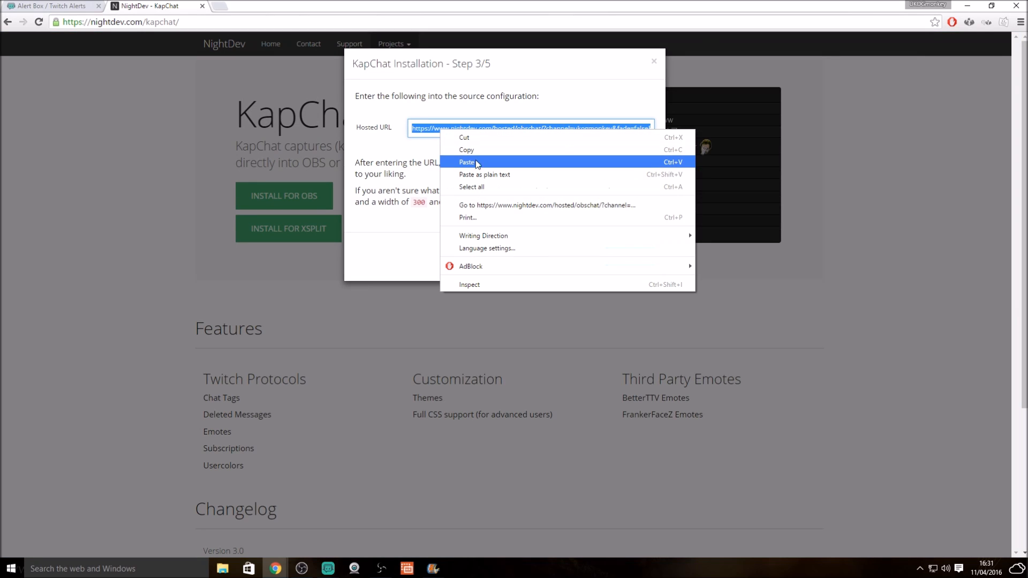
{"action": "left_click", "coordinate": [477, 148]}
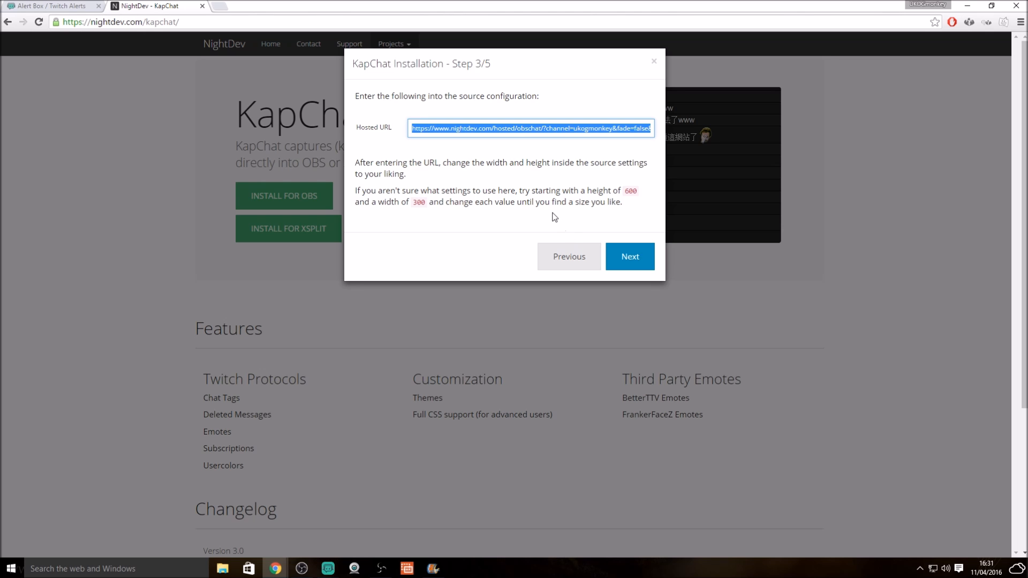
{"action": "left_click", "coordinate": [640, 251]}
{"action": "left_click", "coordinate": [582, 248]}
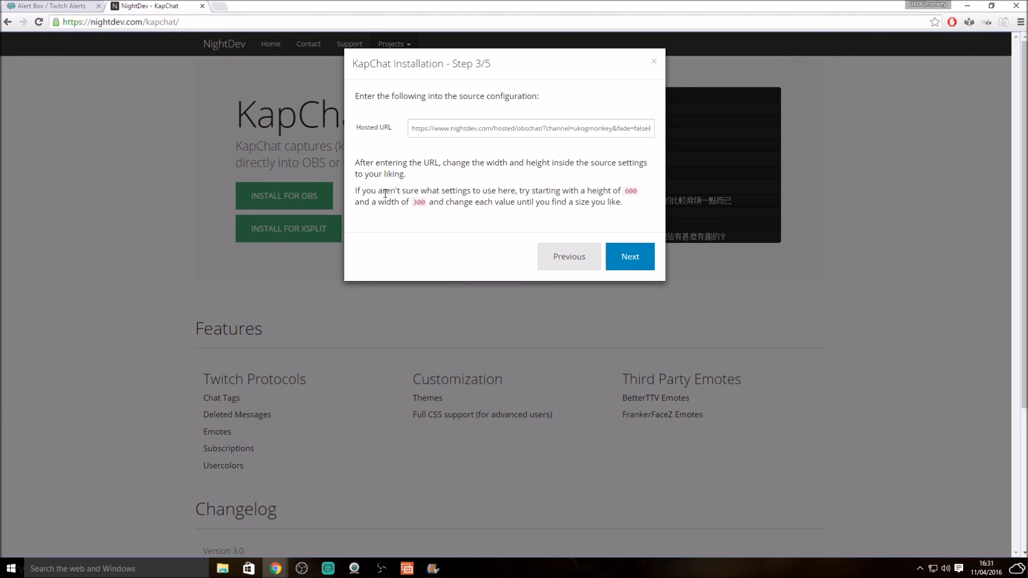
Step: Switch back to OBS and replace the chat source's URL with the copied KapChat hosted URL
{"action": "left_click", "coordinate": [302, 569]}
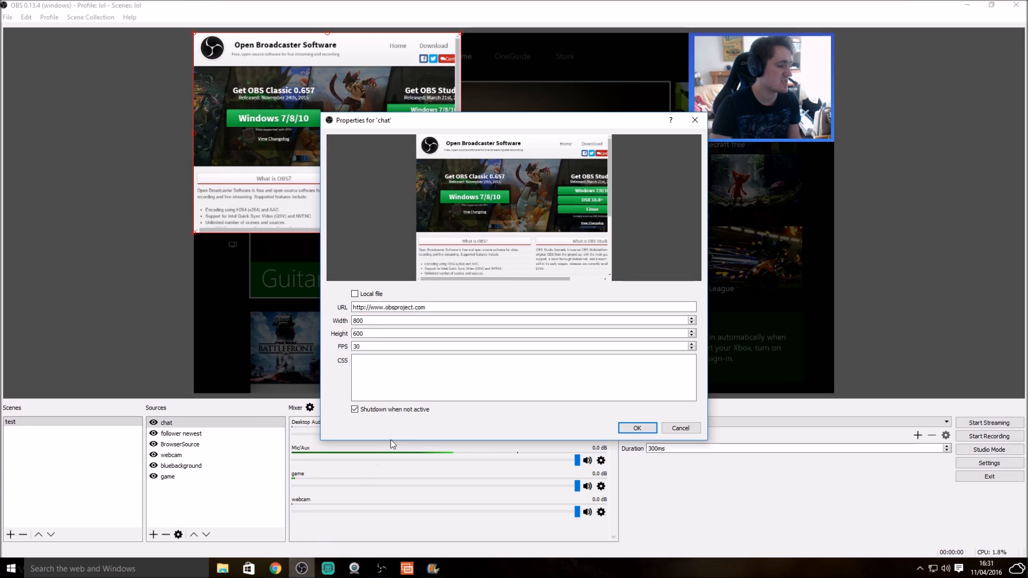
{"action": "triple_click", "coordinate": [388, 307]}
{"action": "right_click", "coordinate": [389, 308]}
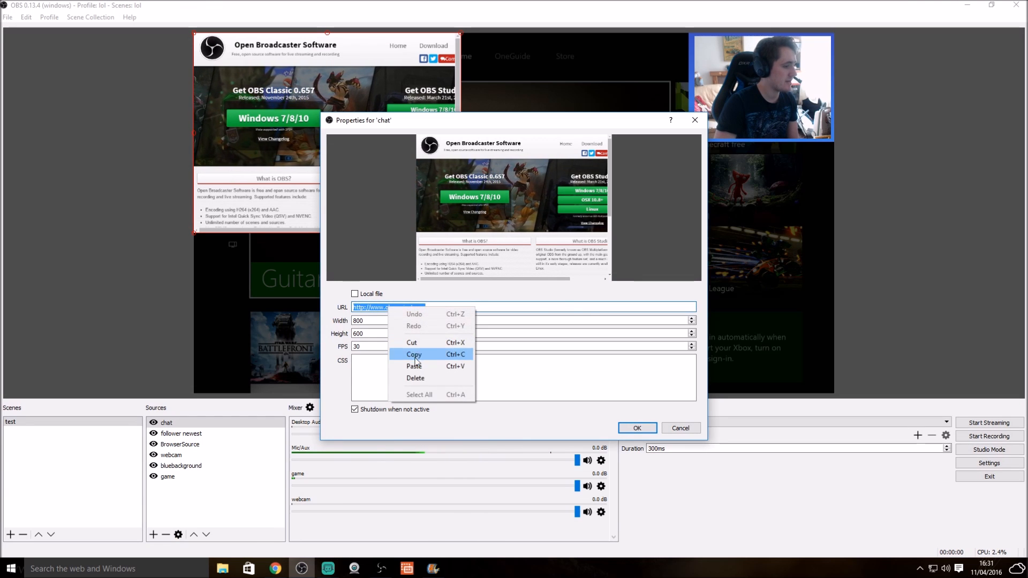
{"action": "left_click", "coordinate": [413, 368]}
Step: Set the chat source's width to 600
{"action": "double_click", "coordinate": [365, 320]}
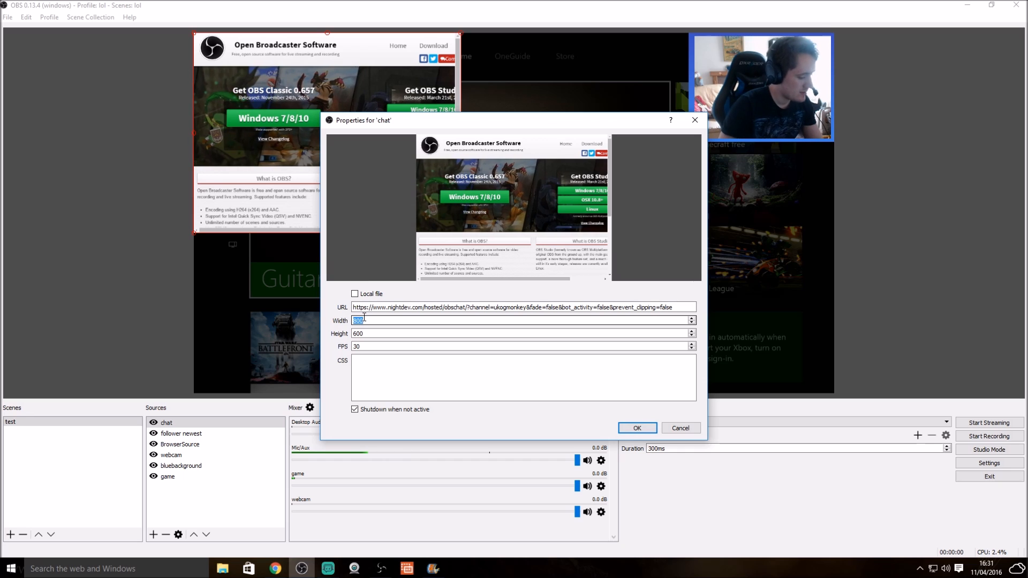
{"action": "type", "text": "600"}
{"action": "key", "text": "Tab"}
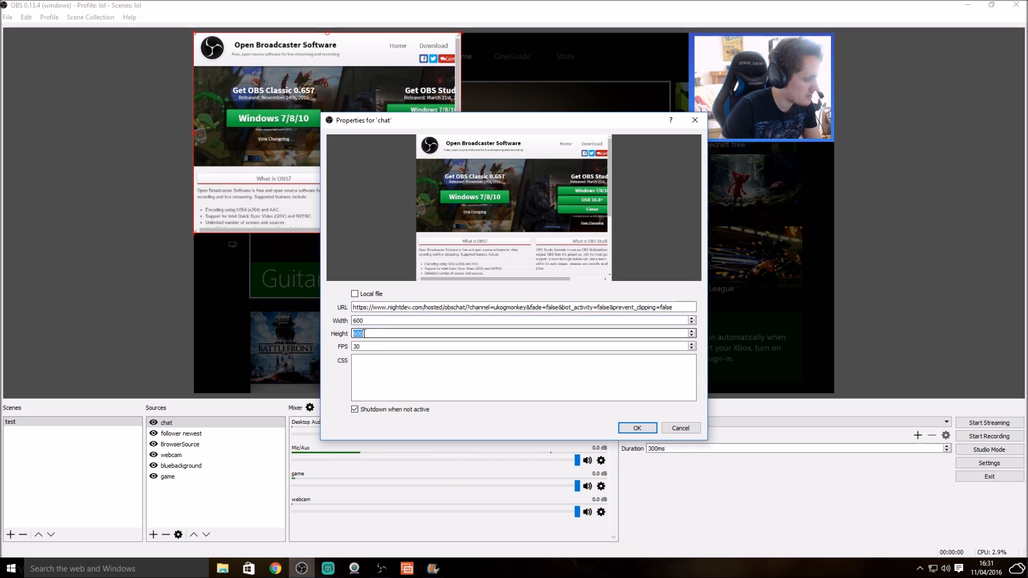
Step: Check KapChat's suggested size in Chrome, set the chat source's width to 300 and FPS to 60 in OBS, and accept the properties
{"action": "mouse_move", "coordinate": [274, 568]}
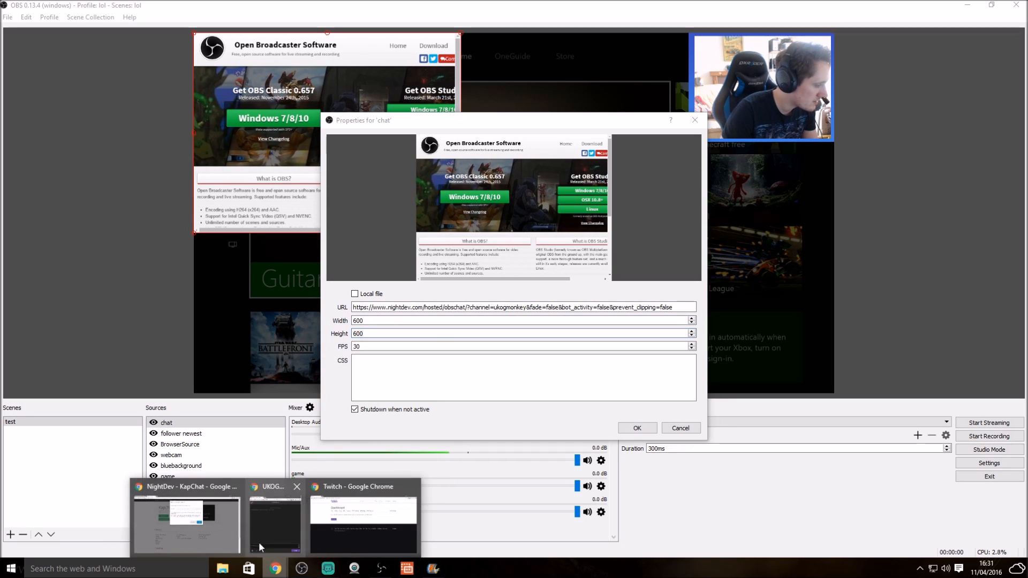
{"action": "left_click", "coordinate": [230, 534]}
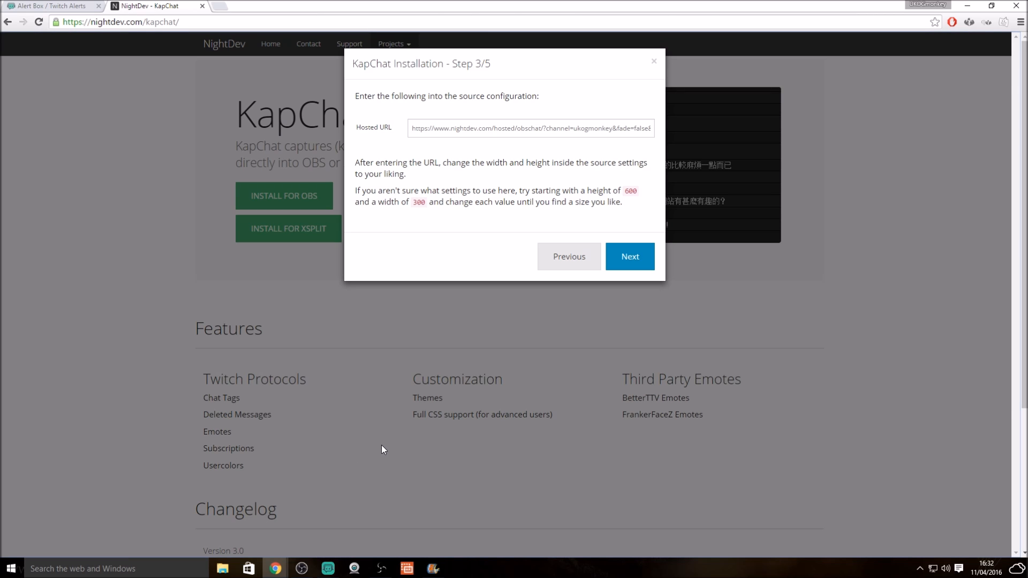
{"action": "left_click", "coordinate": [301, 569]}
{"action": "double_click", "coordinate": [368, 320]}
{"action": "type", "text": "300"}
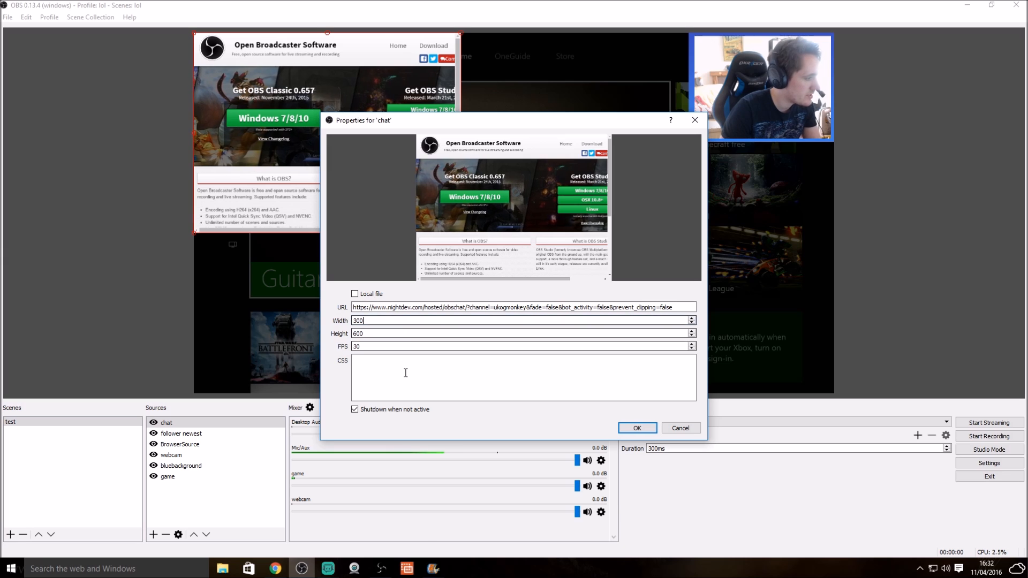
{"action": "double_click", "coordinate": [608, 345]}
{"action": "type", "text": "60"}
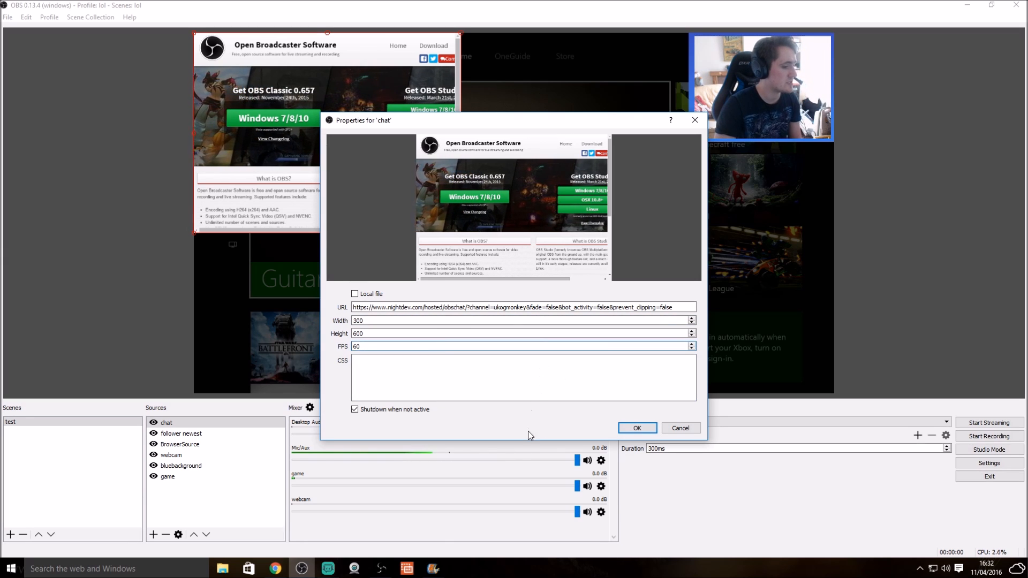
{"action": "left_click", "coordinate": [637, 427]}
Step: Set the chat source's height to 300, enlarge it slightly and place it beneath the newest-follower label against the canvas's left edge
{"action": "left_click_drag", "start_coordinate": [294, 234], "coordinate": [307, 251]}
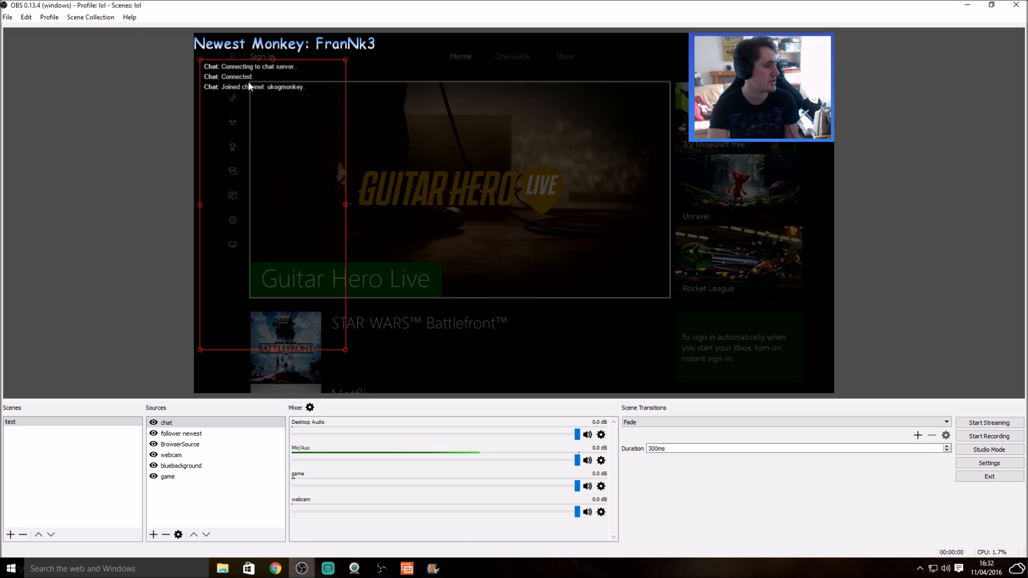
{"action": "right_click", "coordinate": [267, 235]}
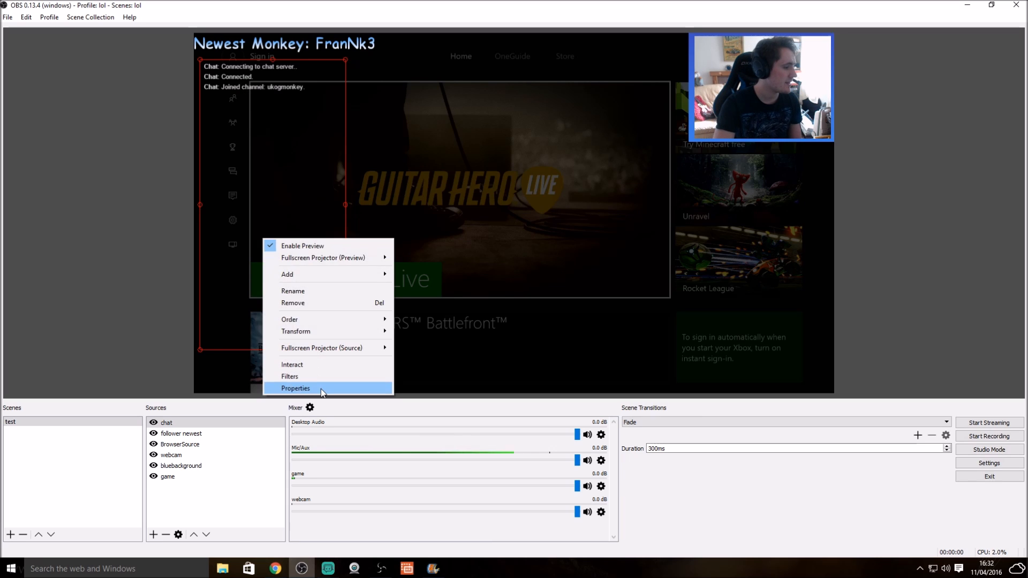
{"action": "left_click", "coordinate": [321, 387]}
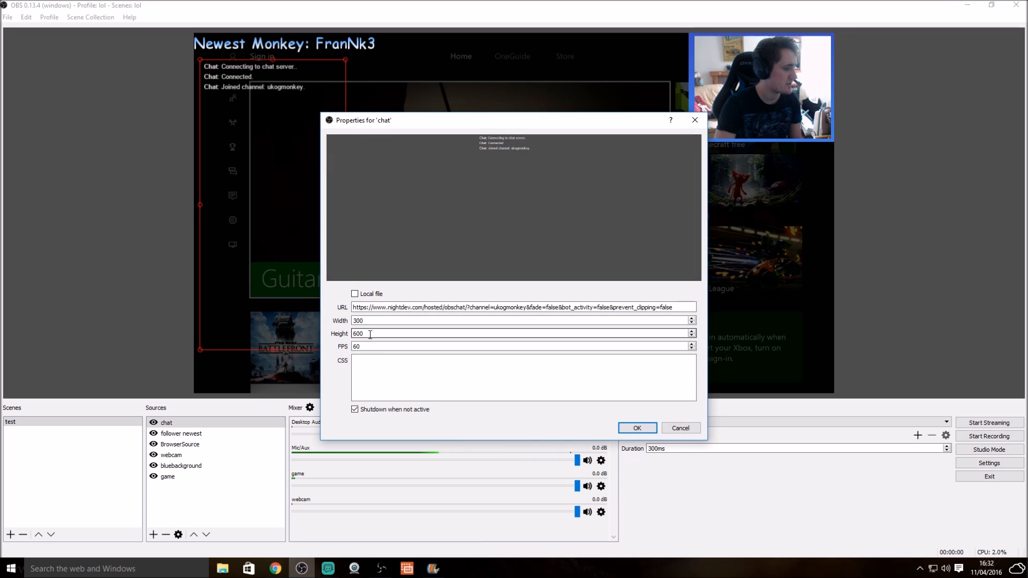
{"action": "double_click", "coordinate": [354, 333]}
{"action": "type", "text": "300"}
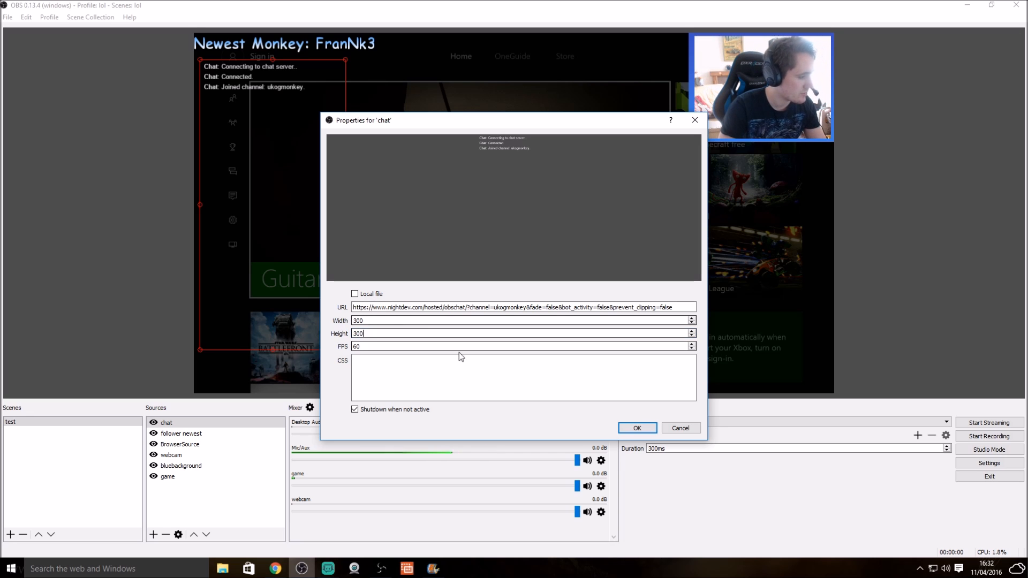
{"action": "left_click", "coordinate": [625, 428]}
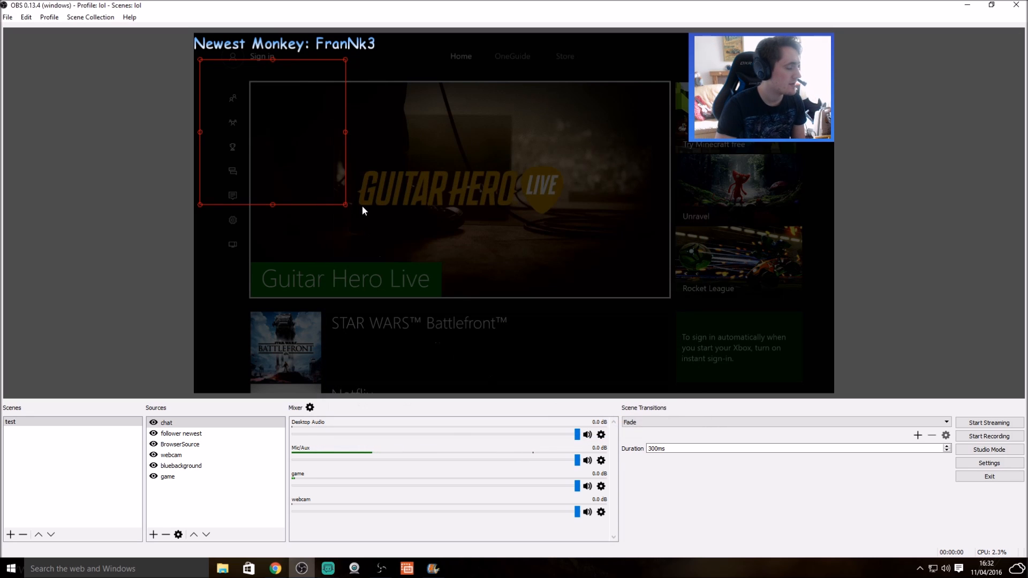
{"action": "left_click_drag", "start_coordinate": [344, 204], "coordinate": [362, 221]}
{"action": "left_click_drag", "start_coordinate": [323, 184], "coordinate": [316, 177]}
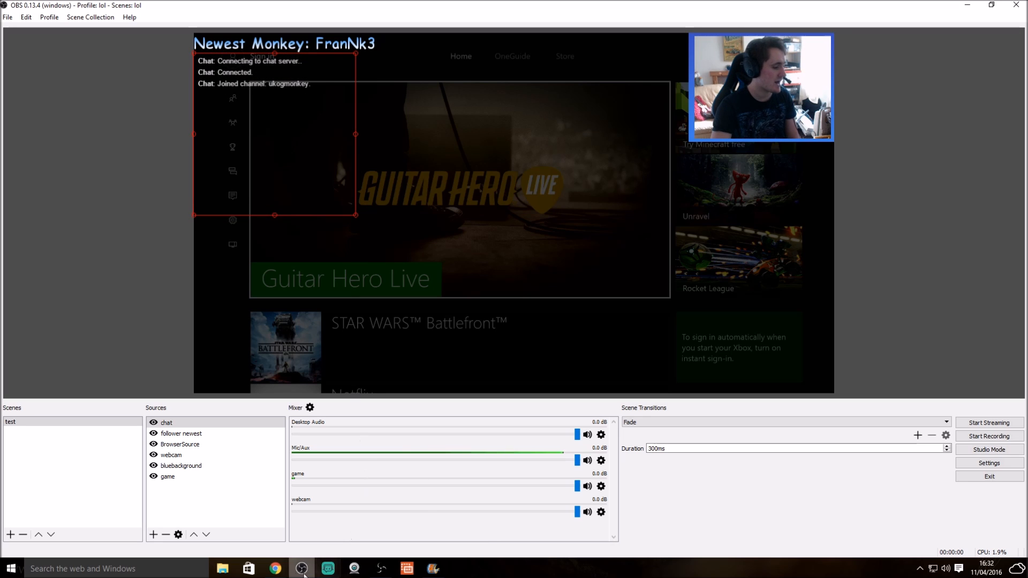
Step: Switch to the Twitch chat pop-out in Chrome, send the test message "i like this stream" and minimize the window to return to OBS
{"action": "mouse_move", "coordinate": [275, 569]}
{"action": "left_click", "coordinate": [403, 436]}
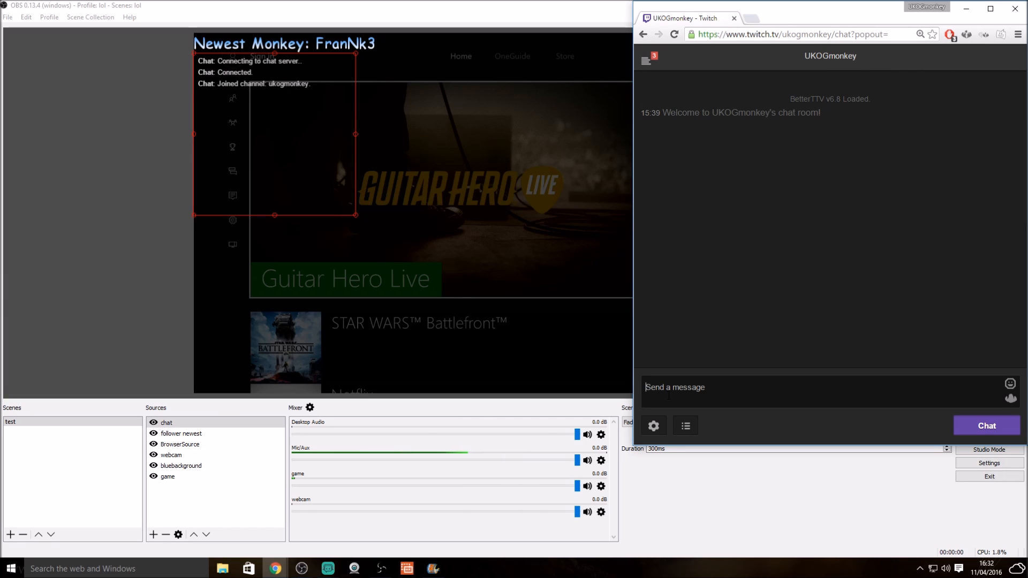
{"action": "type", "text": "i like this stream"}
{"action": "key", "text": "Return"}
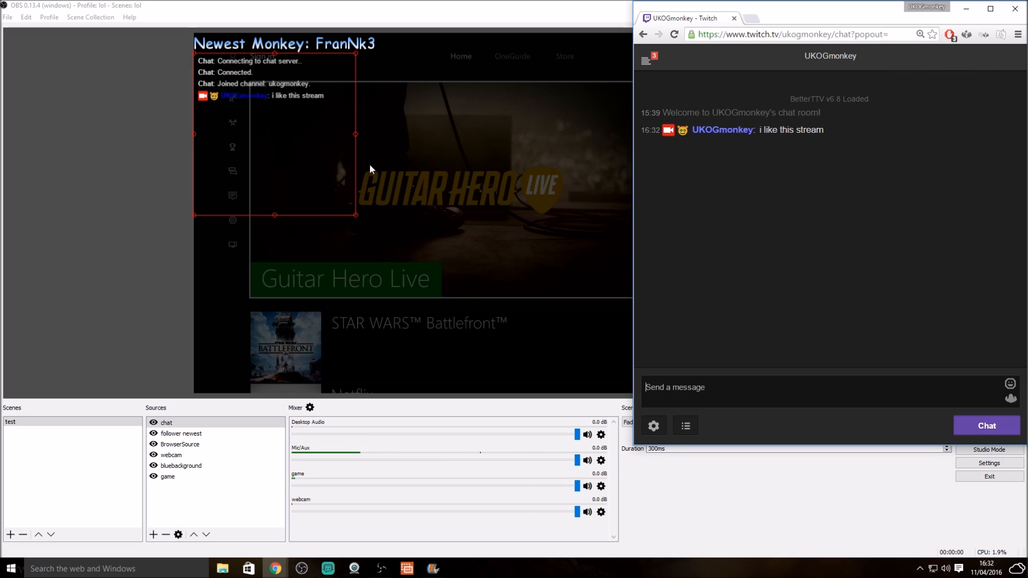
{"action": "left_click", "coordinate": [967, 9]}
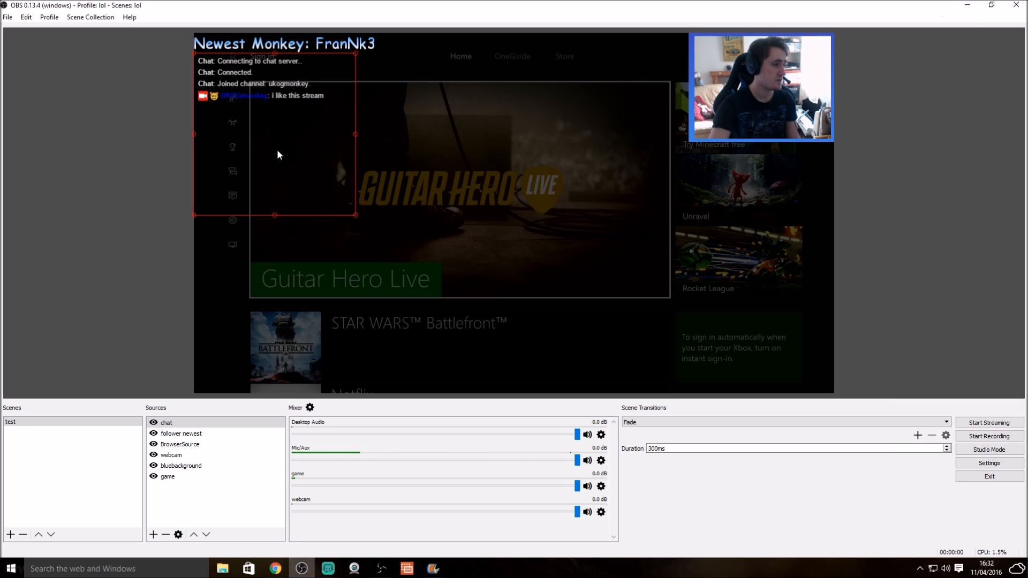
Step: Deselect the chat source and switch to the scene collection Untitled
{"action": "left_click", "coordinate": [425, 234]}
{"action": "left_click", "coordinate": [166, 227]}
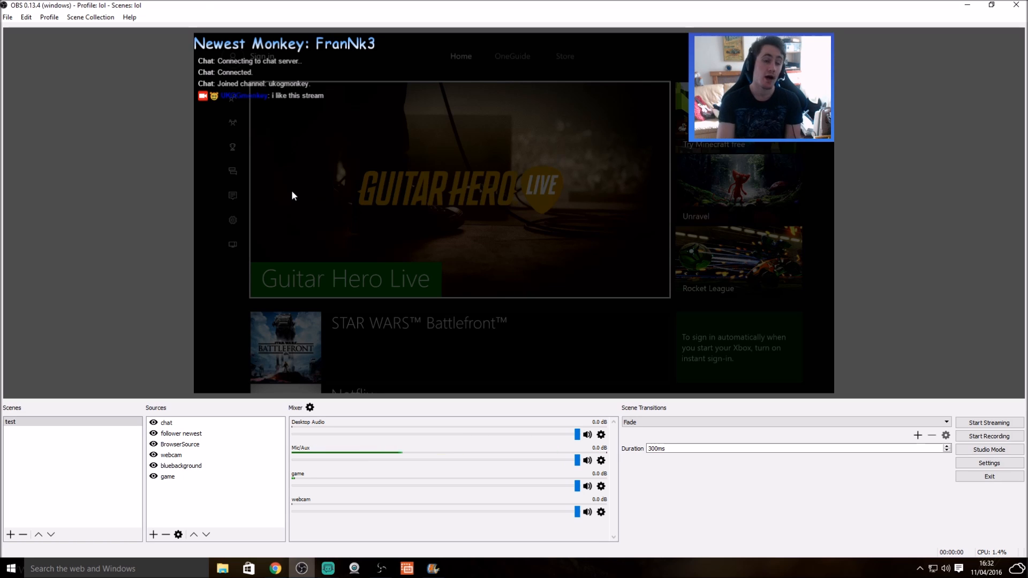
{"action": "left_click", "coordinate": [89, 18]}
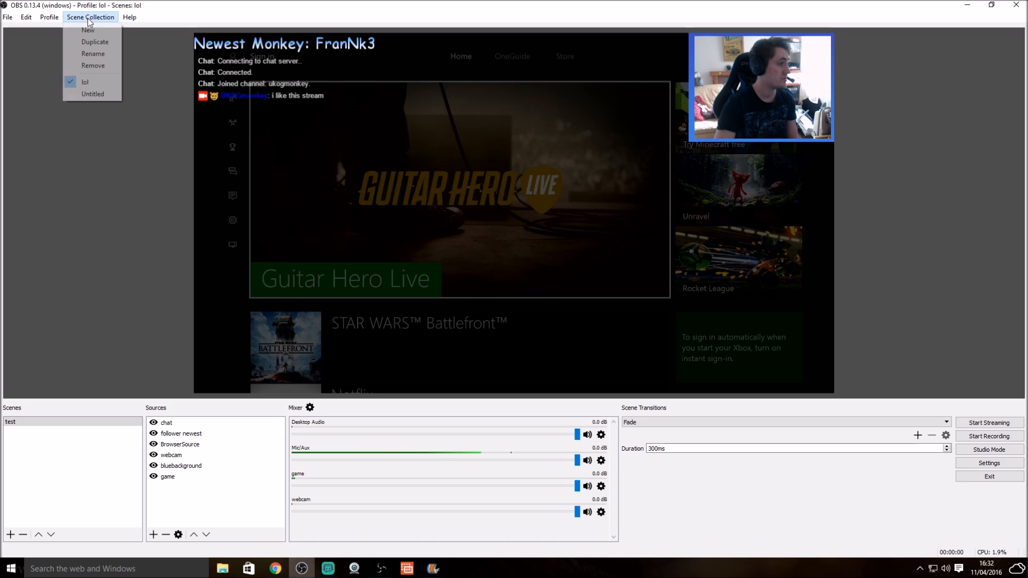
{"action": "left_click", "coordinate": [93, 94]}
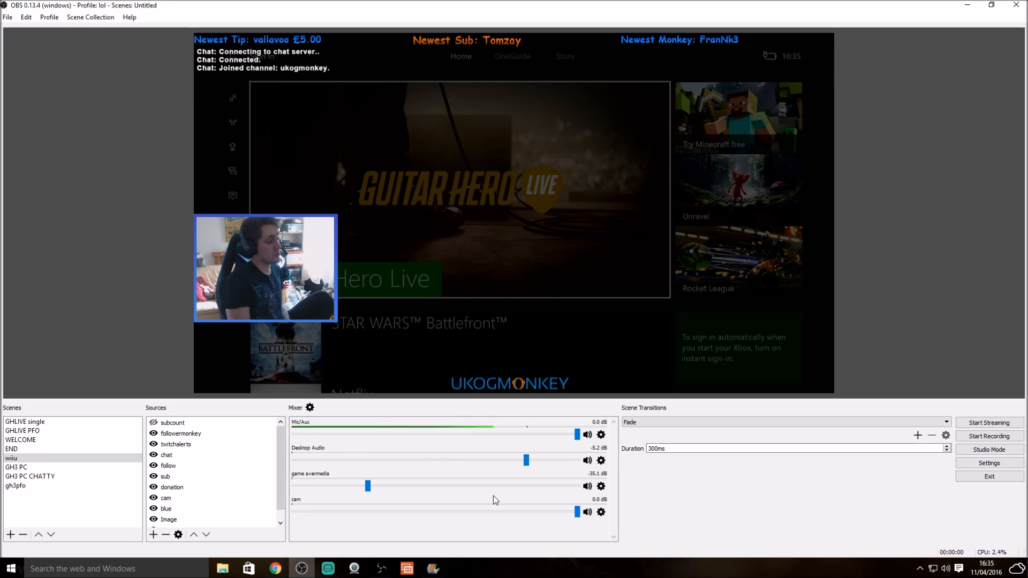